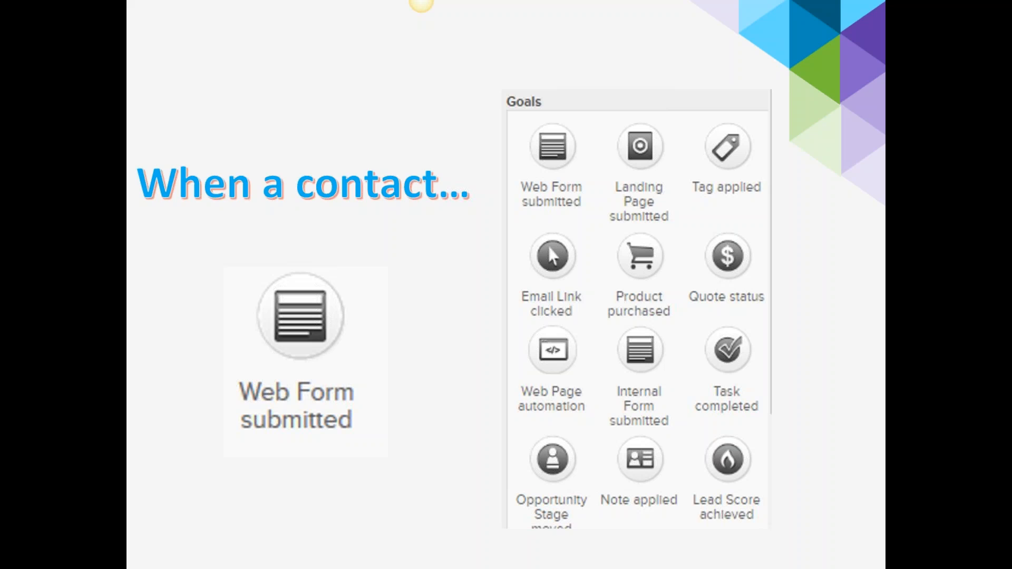
Advance from the goals slide to the 'Let's Build a Campaign' slide
key(Right)
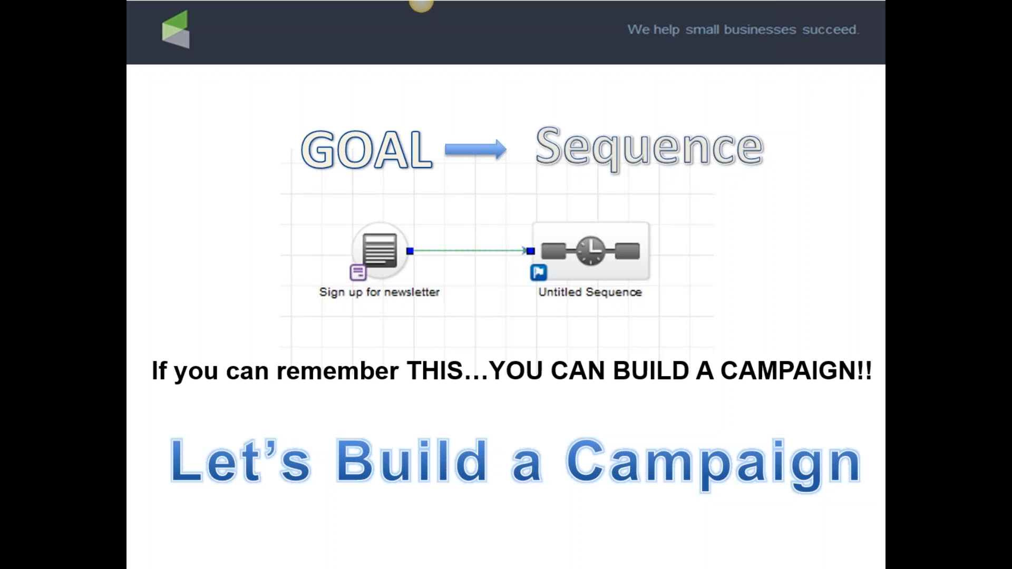
Switch from the slideshow to the Infusionsoft dashboard in Firefox
key(alt+Tab)
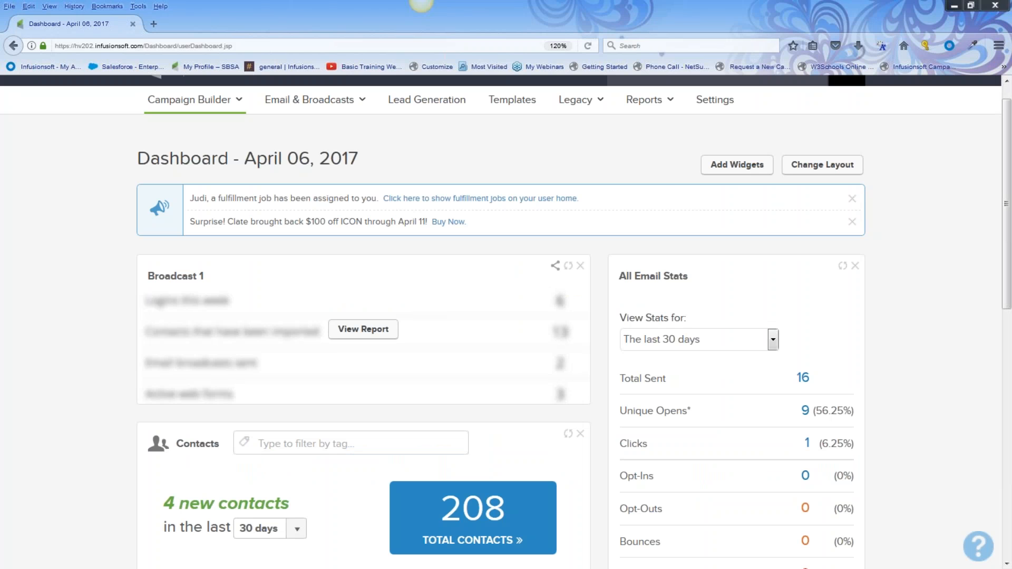
click(480, 199)
scroll(974, 239, up, 1)
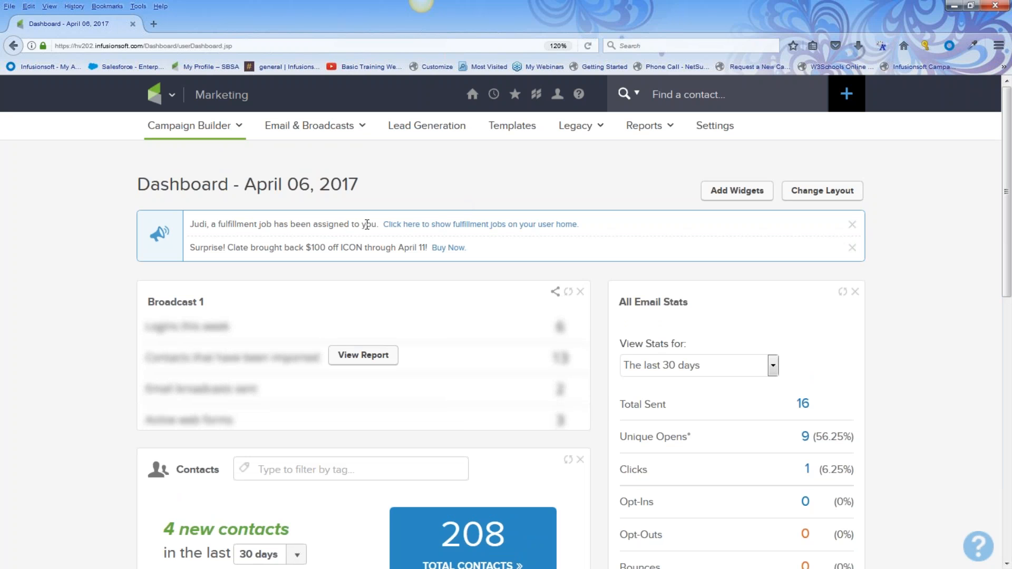
Go to Marketing > Campaign Builder to list the four existing campaigns
click(156, 98)
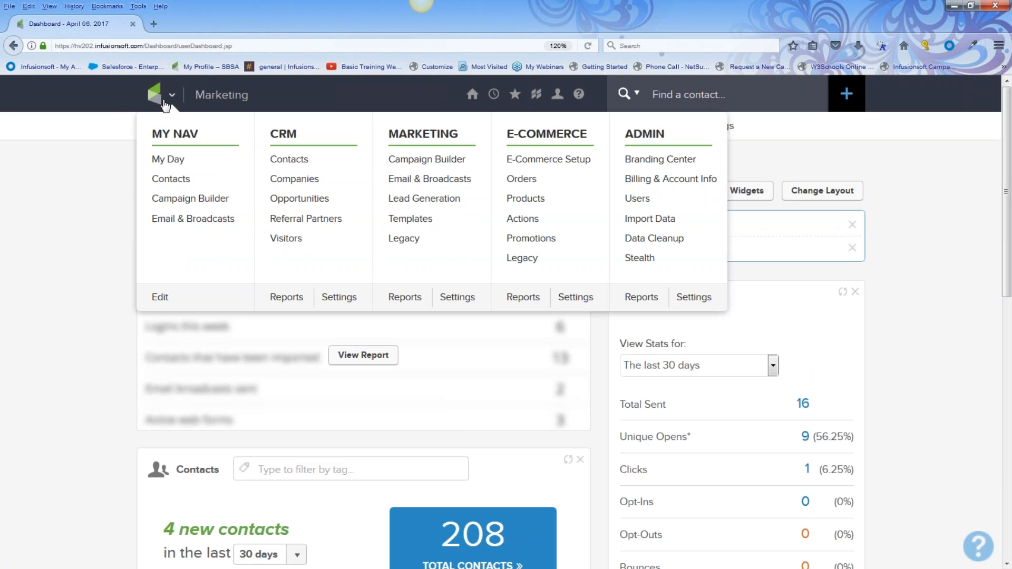
click(430, 162)
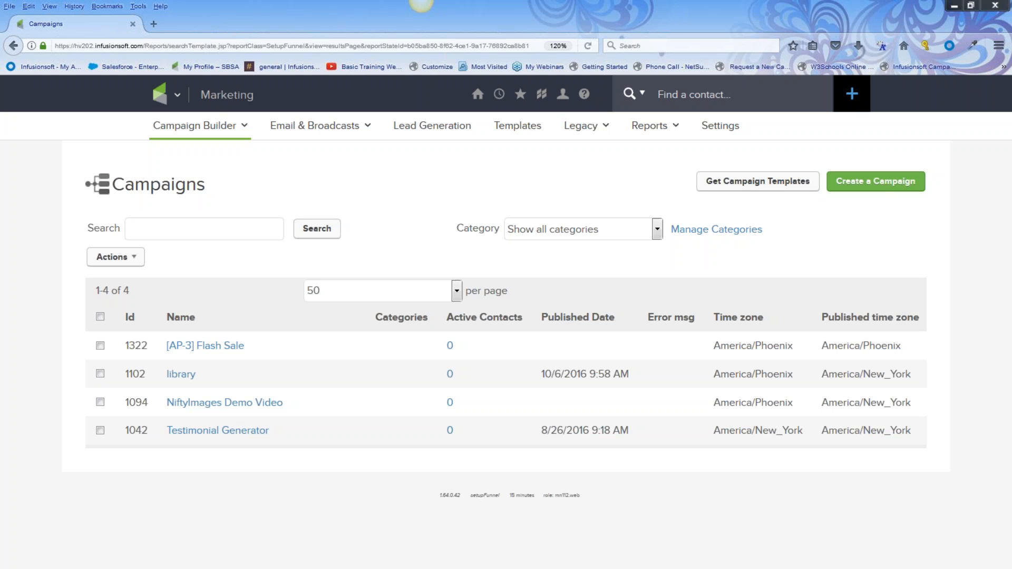
Start a new campaign from the Campaigns page, bringing up the naming prompt
mouse_move(826, 156)
mouse_down()
mouse_move(701, 159)
mouse_move(814, 165)
mouse_up()
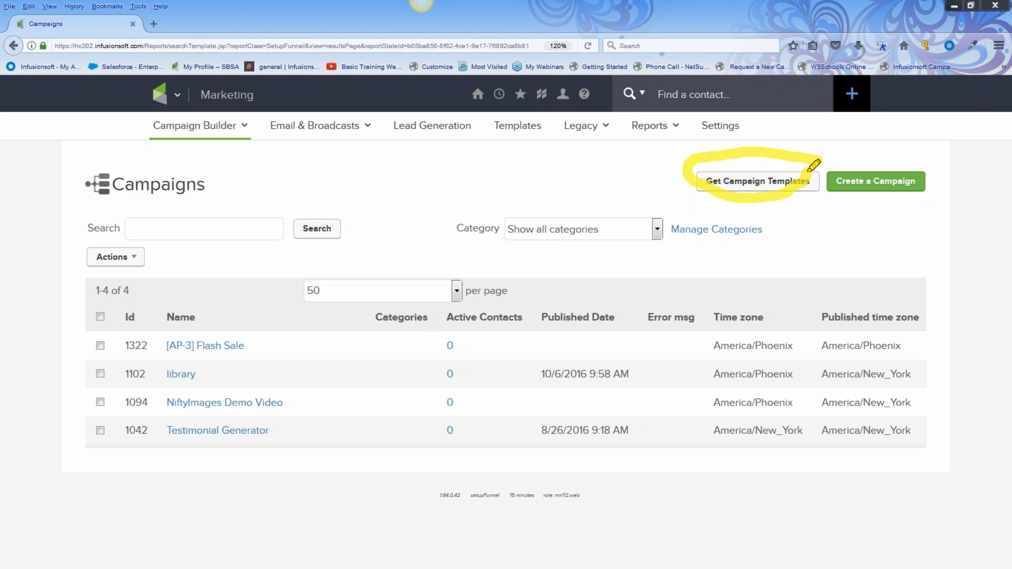
drag(813, 165, 822, 158)
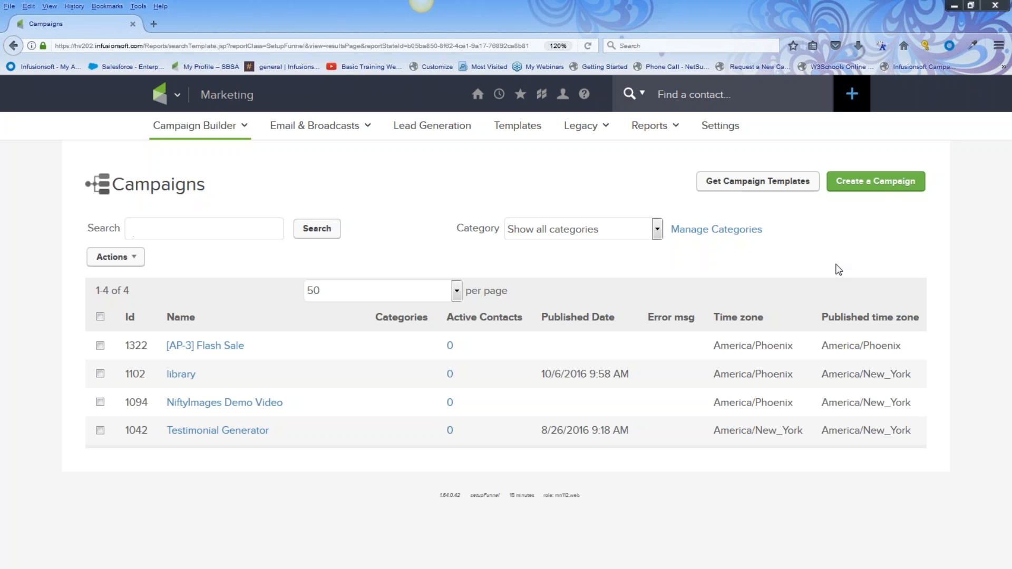
click(882, 187)
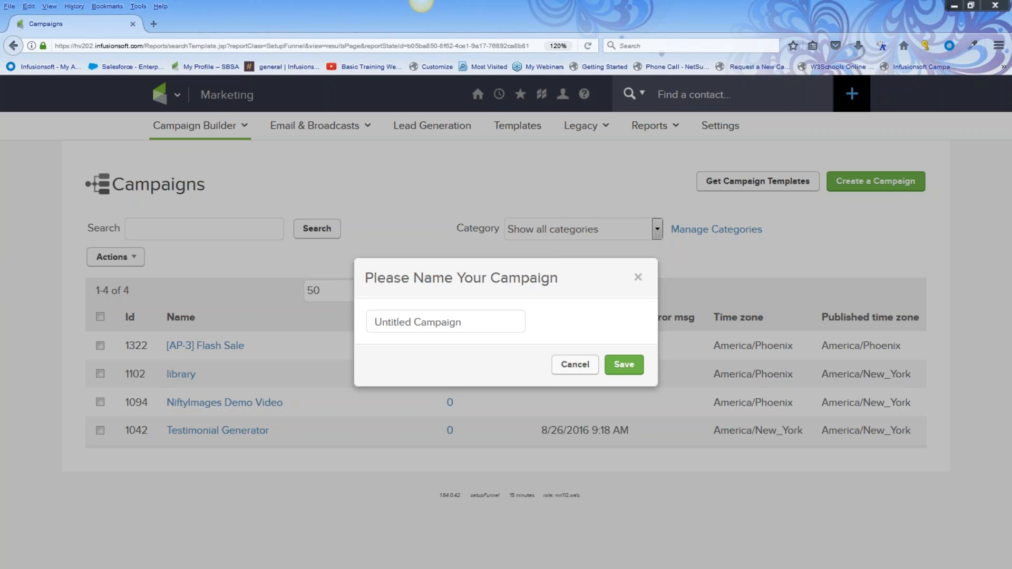
Replace 'Untitled Campaign' with 'Get my offer now' and save the campaign
drag(476, 324, 319, 328)
key(BackSpace)
text(Get)
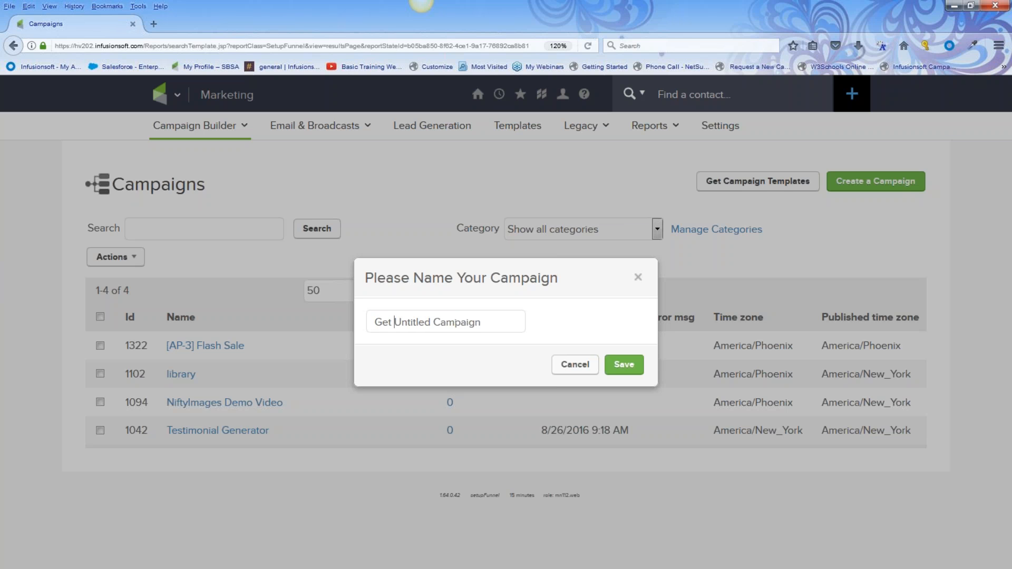
drag(481, 322, 369, 322)
text(Get my offer now)
click(624, 365)
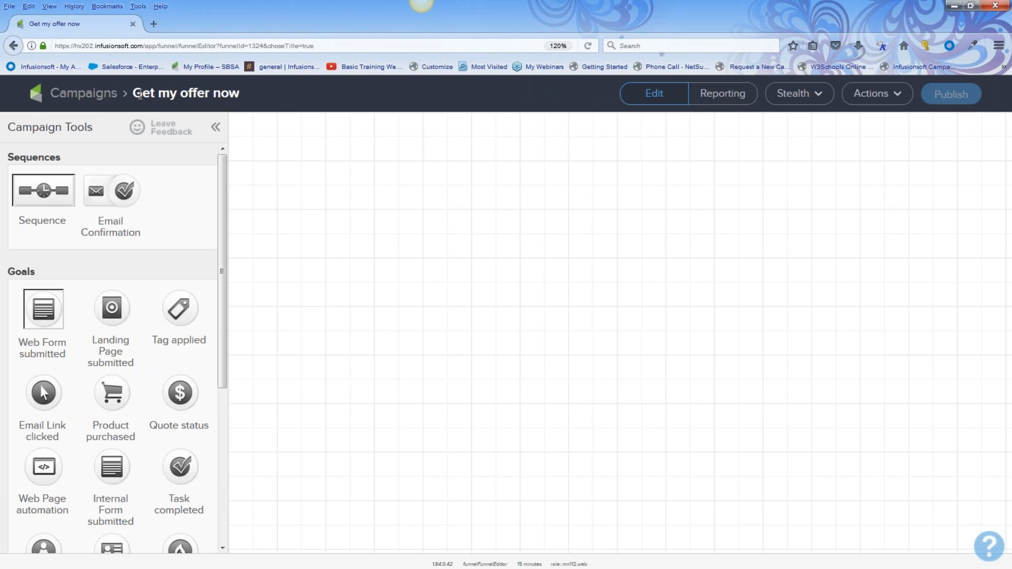
drag(136, 93, 238, 90)
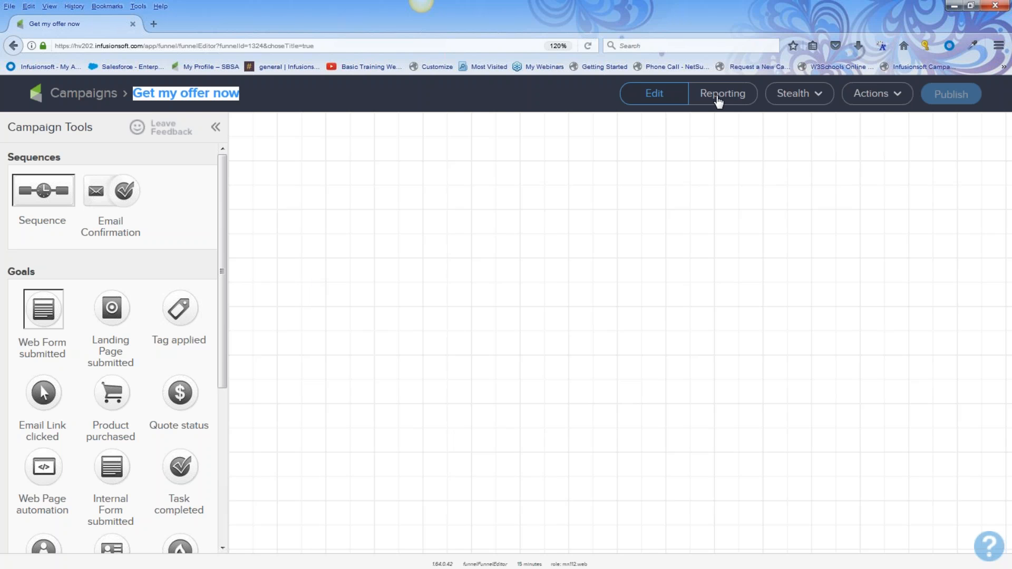
click(807, 97)
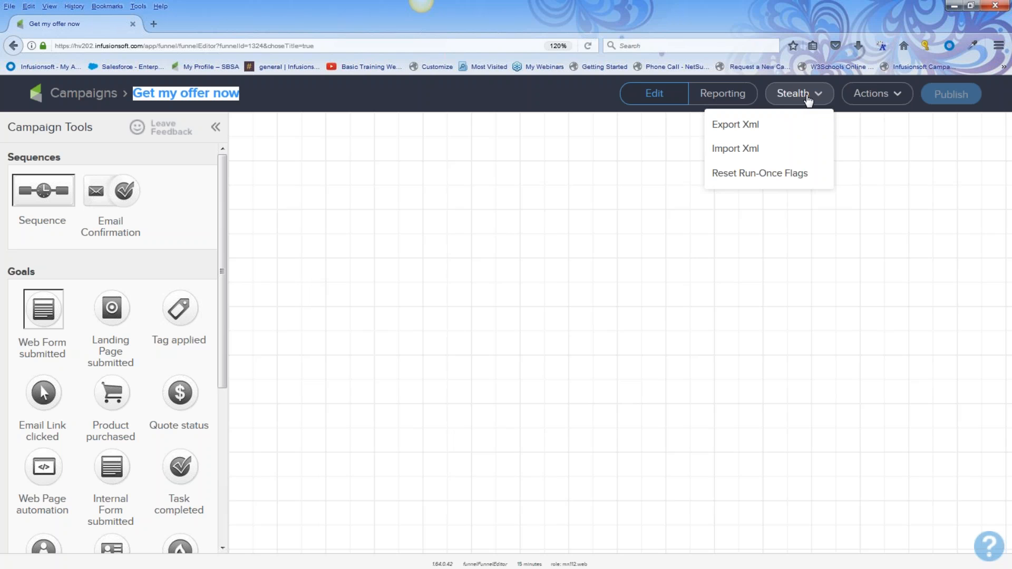
click(865, 94)
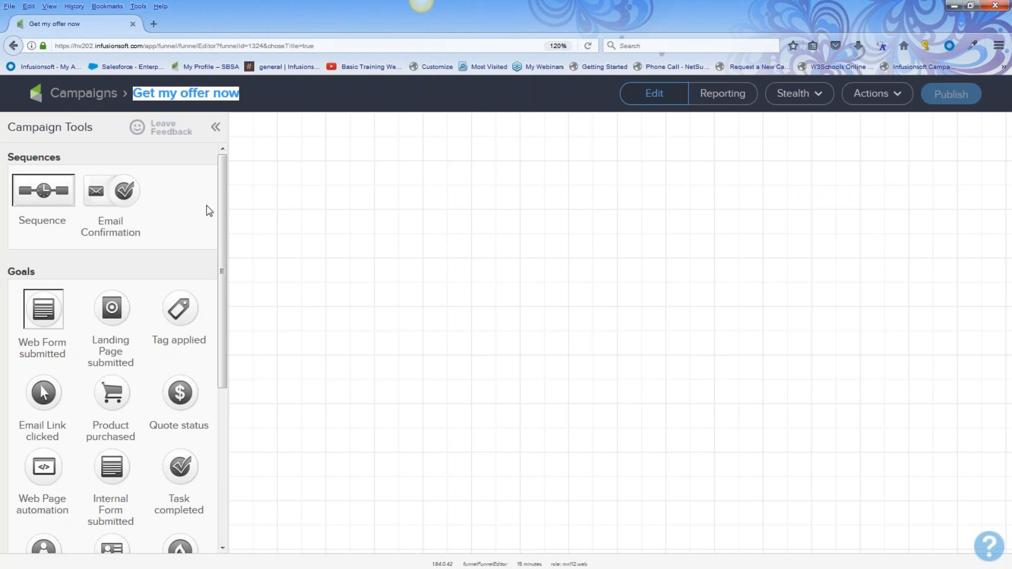
drag(38, 271, 7, 271)
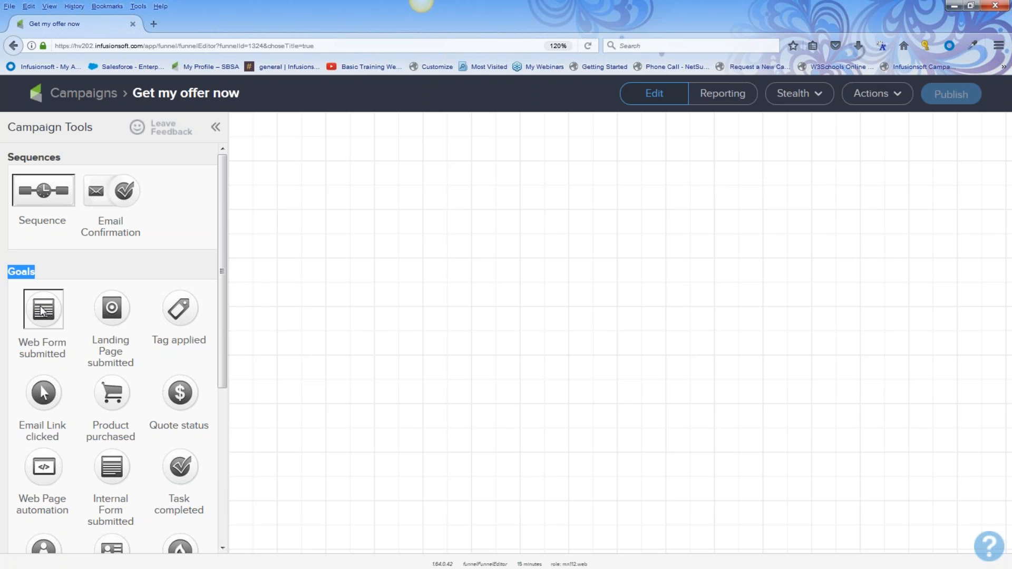
Place a Web Form submitted goal named 'offer sign up', with a sequence beside it
drag(43, 312, 294, 261)
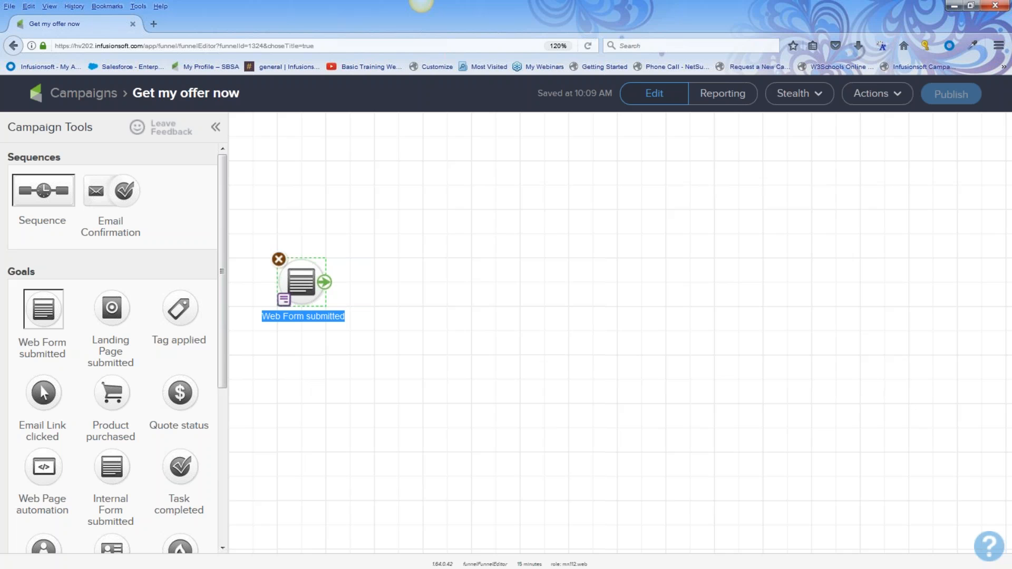
text(offer sign up)
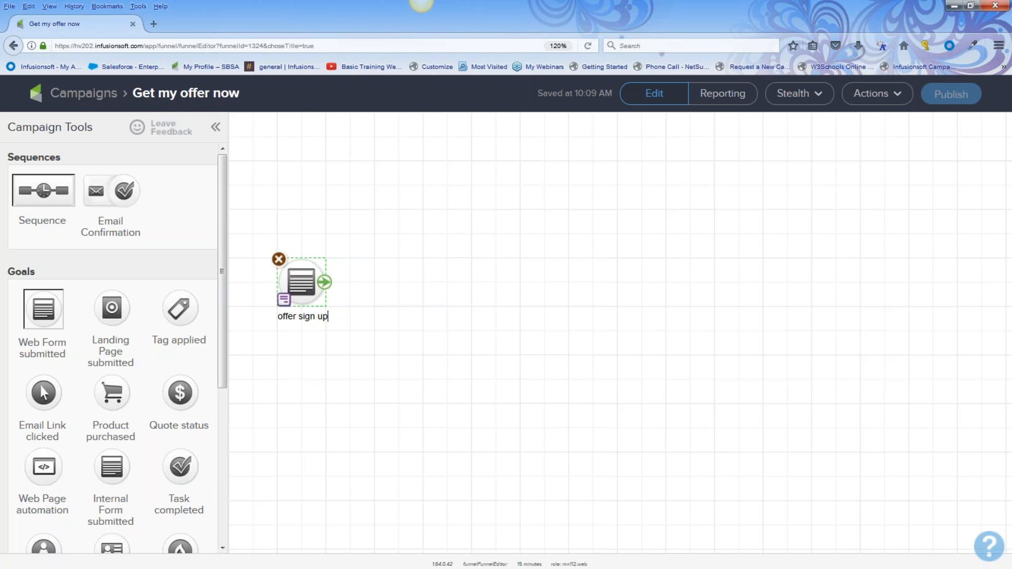
click(316, 389)
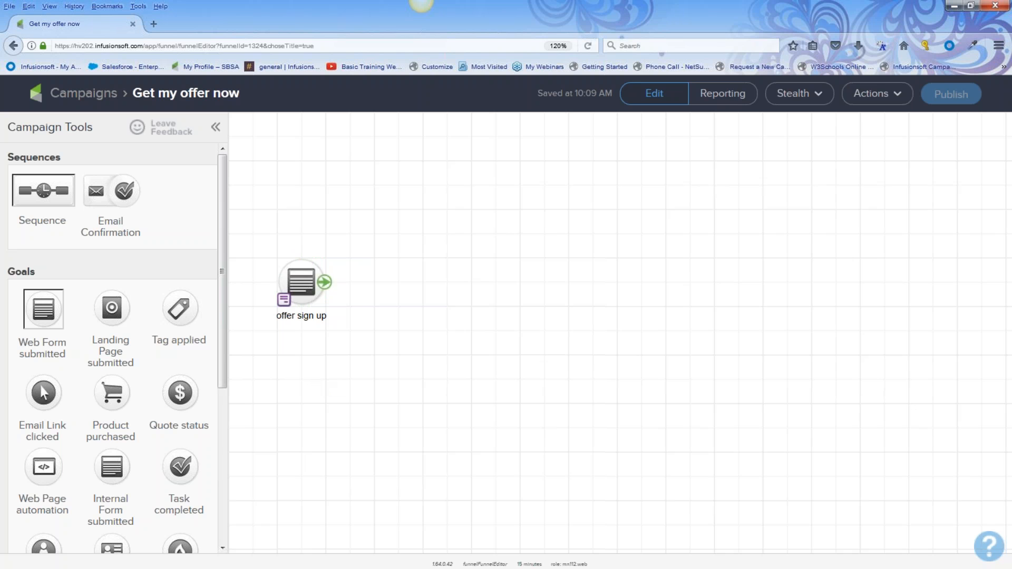
drag(258, 252, 355, 348)
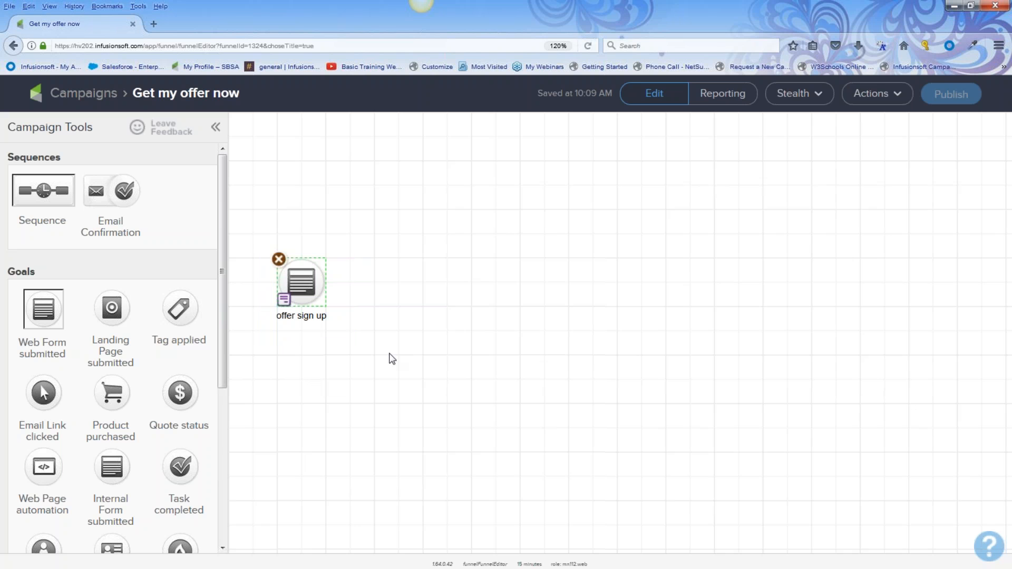
drag(70, 163, 378, 273)
click(5, 168)
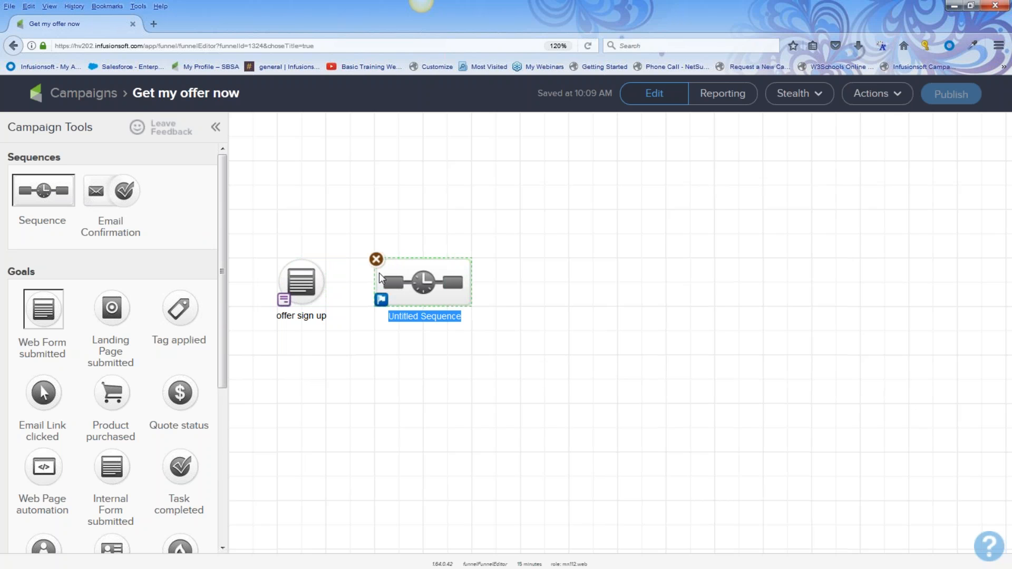
Name the sequence 'offer and more' and zoom the page to 130%
text(offer)
text(and more)
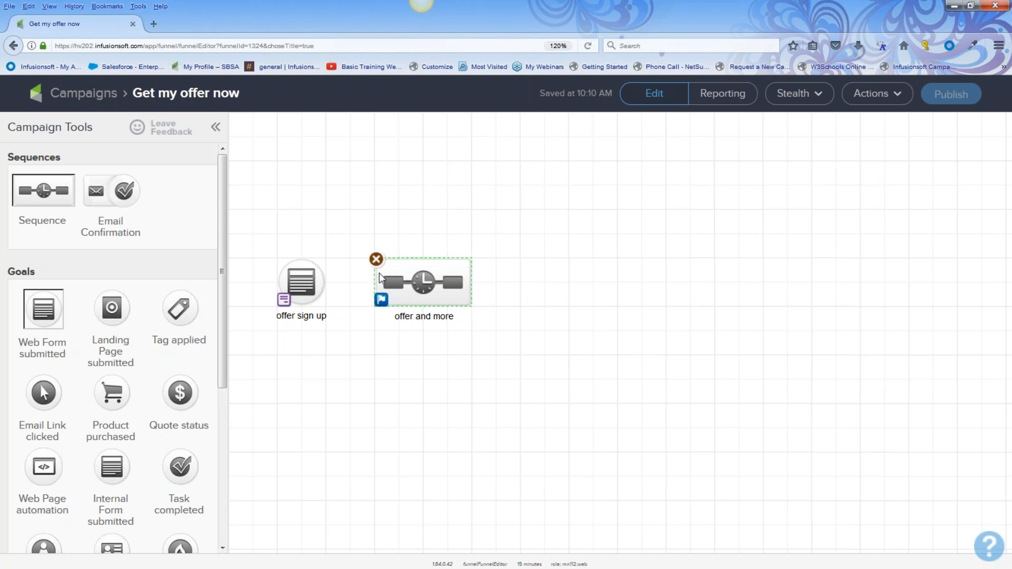
click(629, 323)
key(ctrl+plus)
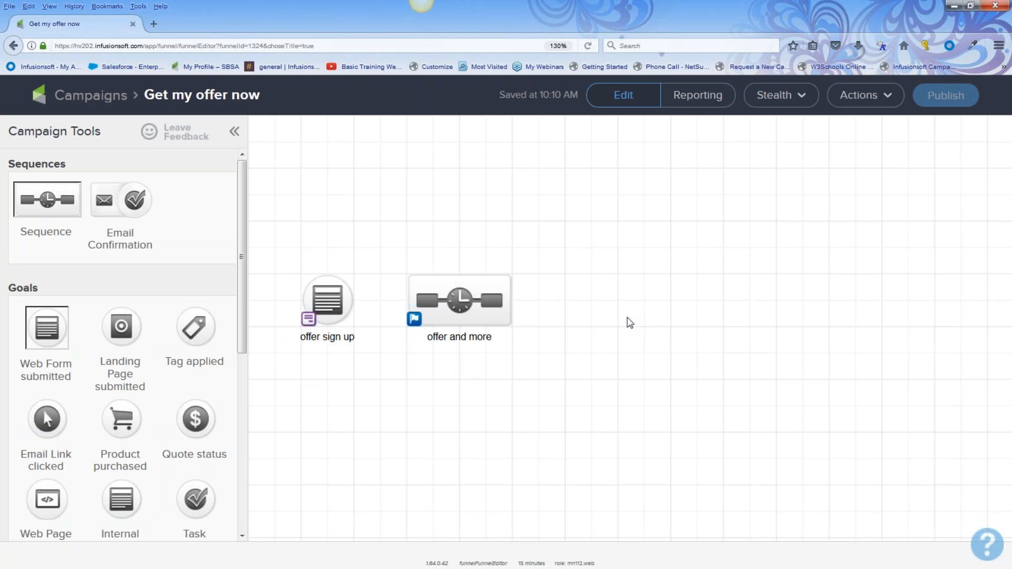
Connect the 'offer sign up' goal to the 'offer and more' sequence
drag(271, 228, 367, 377)
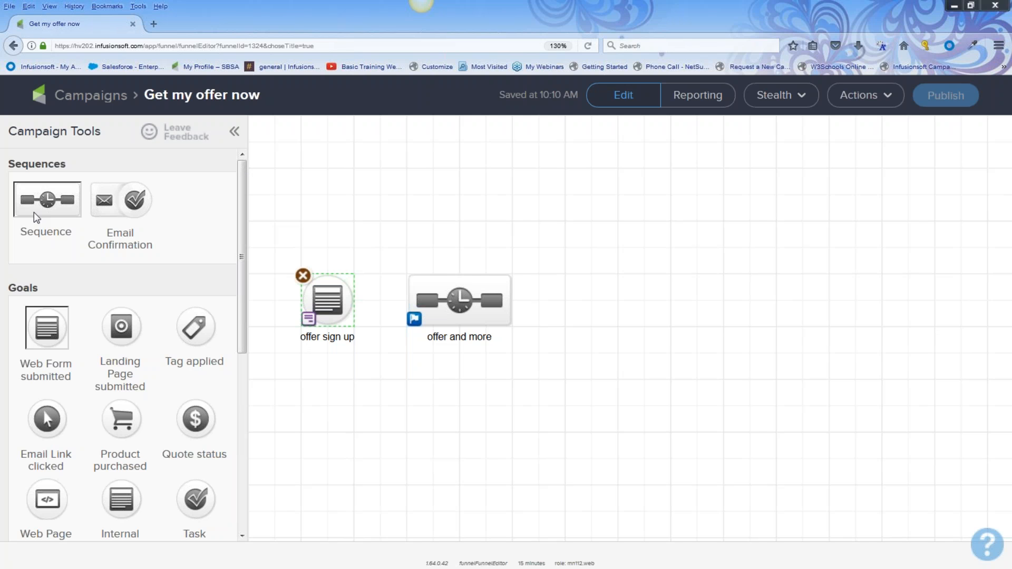
mouse_move(332, 300)
drag(385, 306, 436, 307)
click(468, 398)
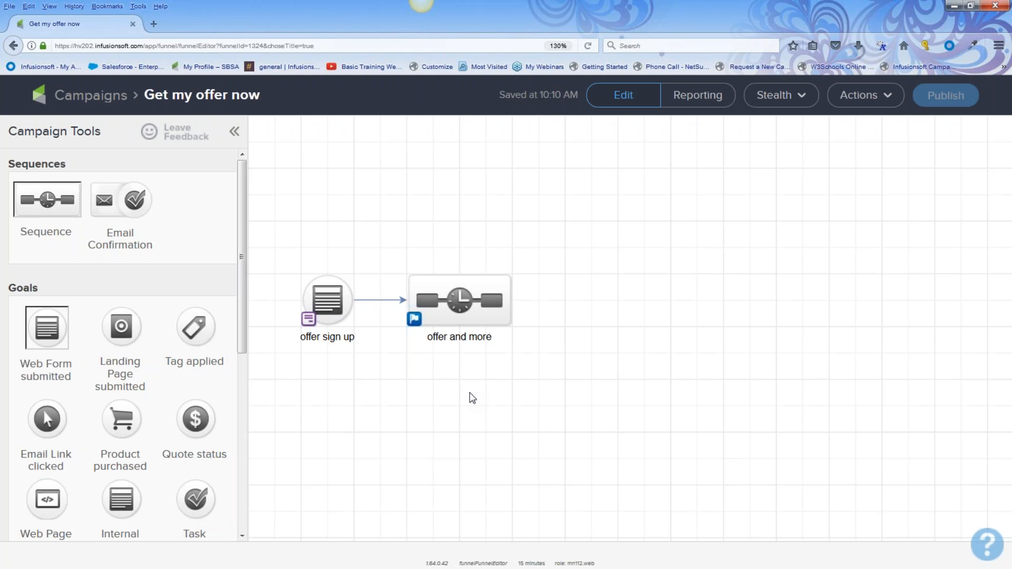
Add a Product purchased goal on the canvas after 'offer and more'
drag(275, 260, 368, 371)
drag(392, 311, 521, 375)
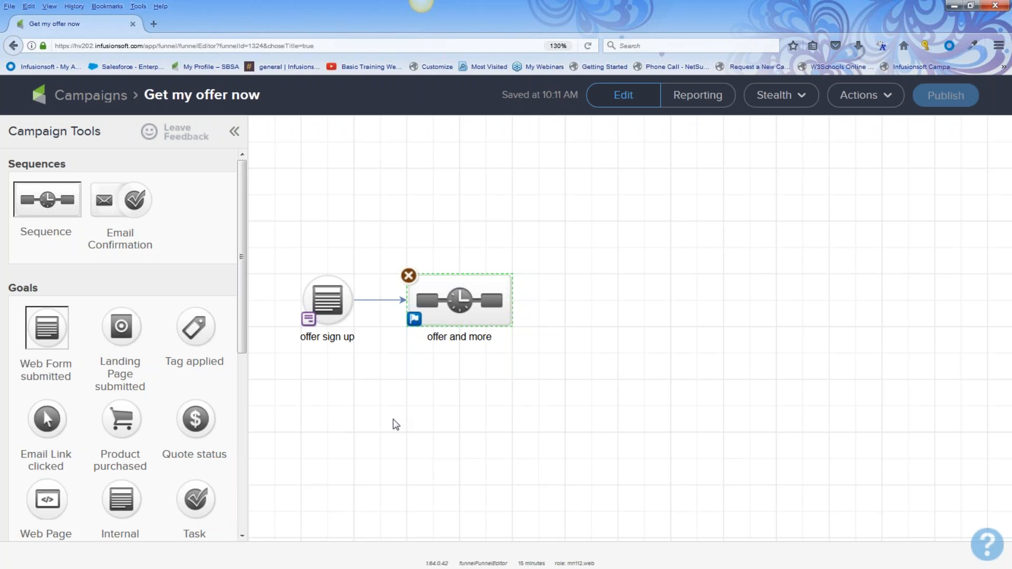
drag(126, 426, 580, 291)
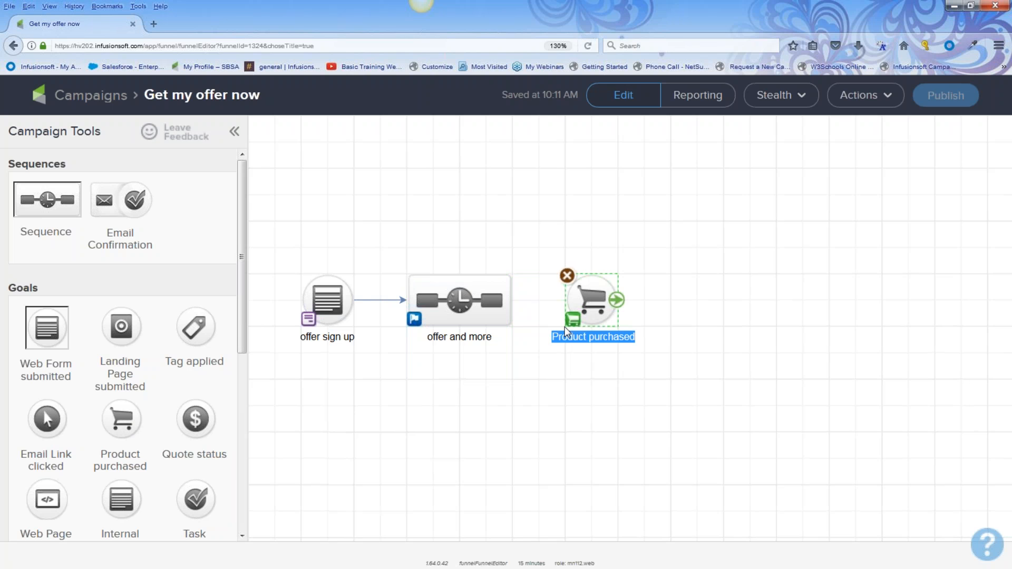
Name the new goal 'purchased product' and link 'offer and more' to it
text(purc)
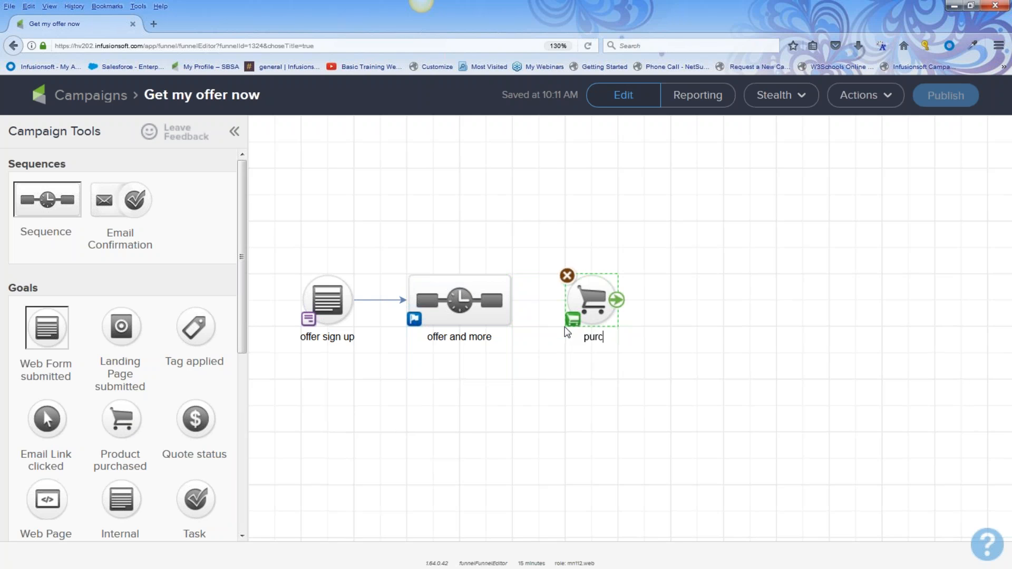
text(hased product)
mouse_move(510, 302)
drag(511, 301, 590, 299)
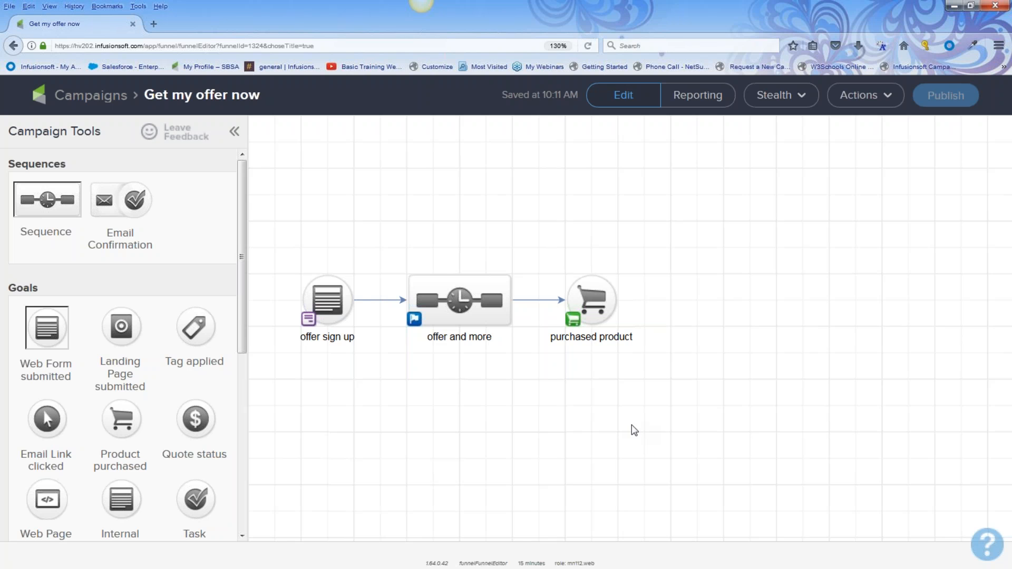
Select the 'offer sign up' web form goal and try opening it
mouse_move(326, 302)
click(325, 302)
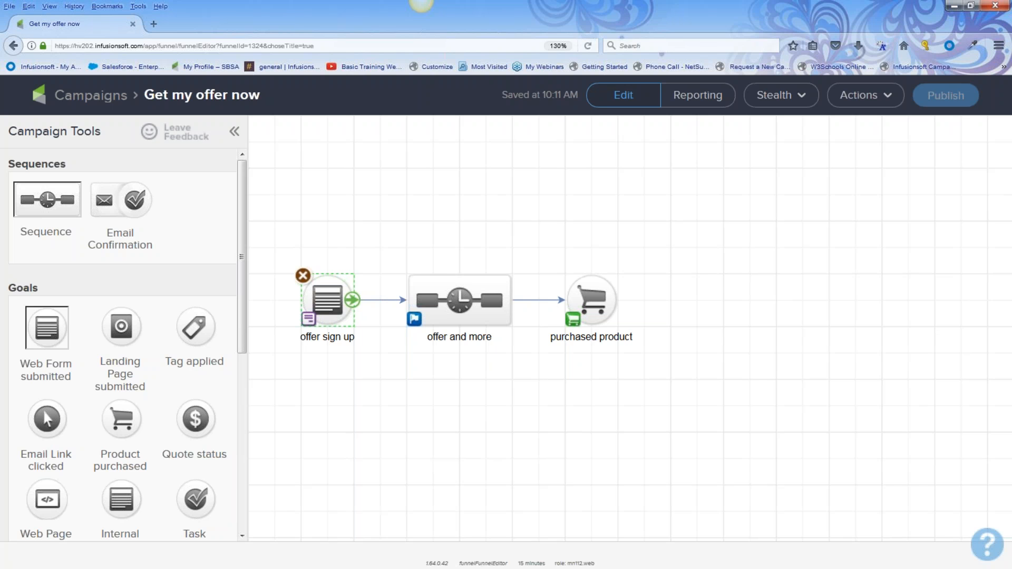
double_click(330, 305)
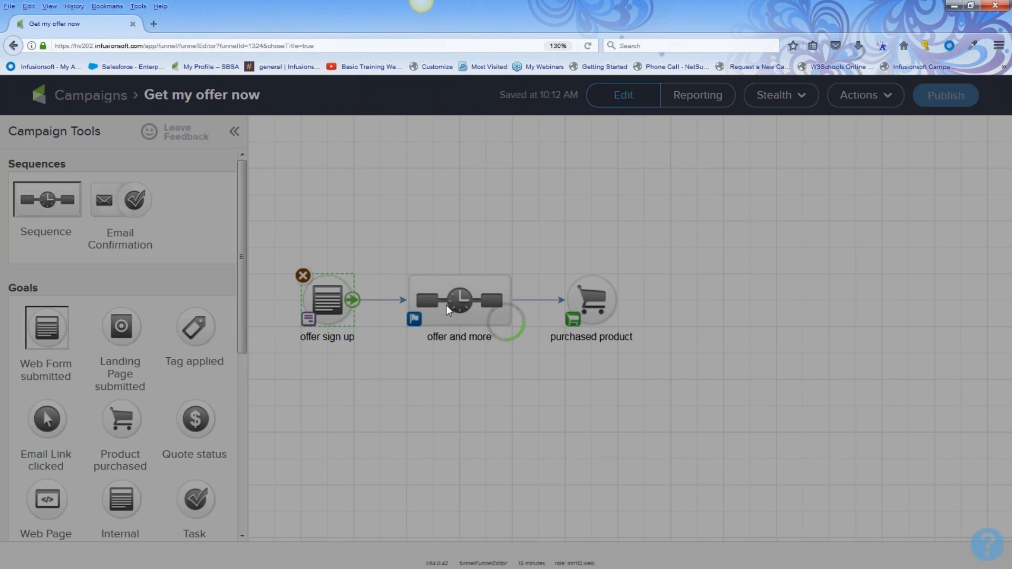
double_click(329, 302)
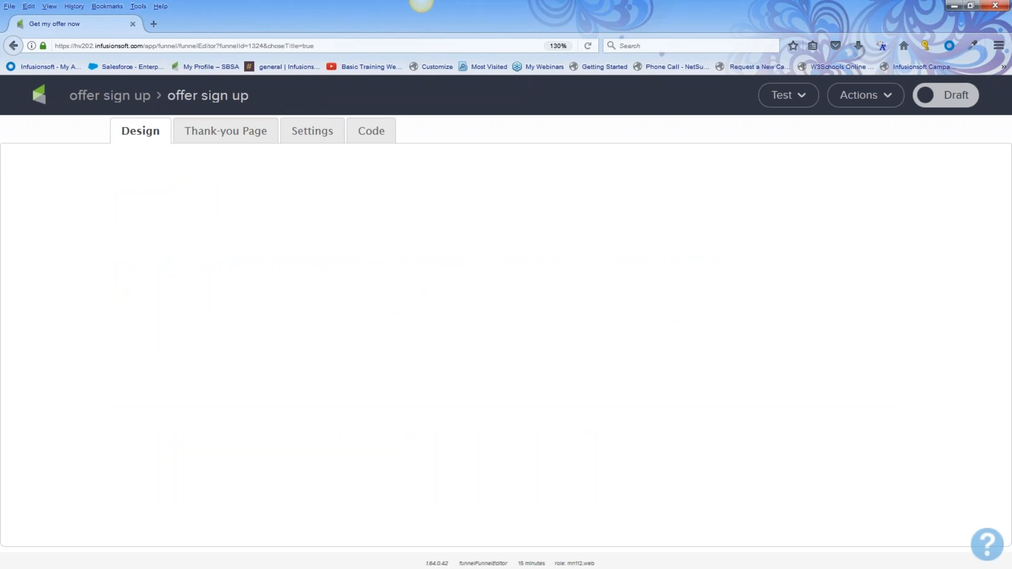
click(126, 103)
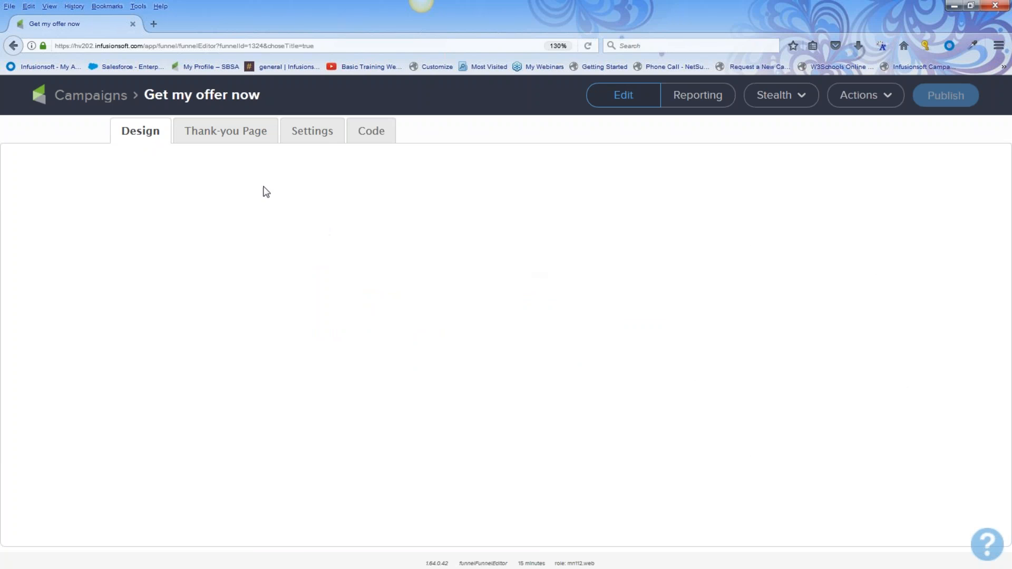
click(105, 99)
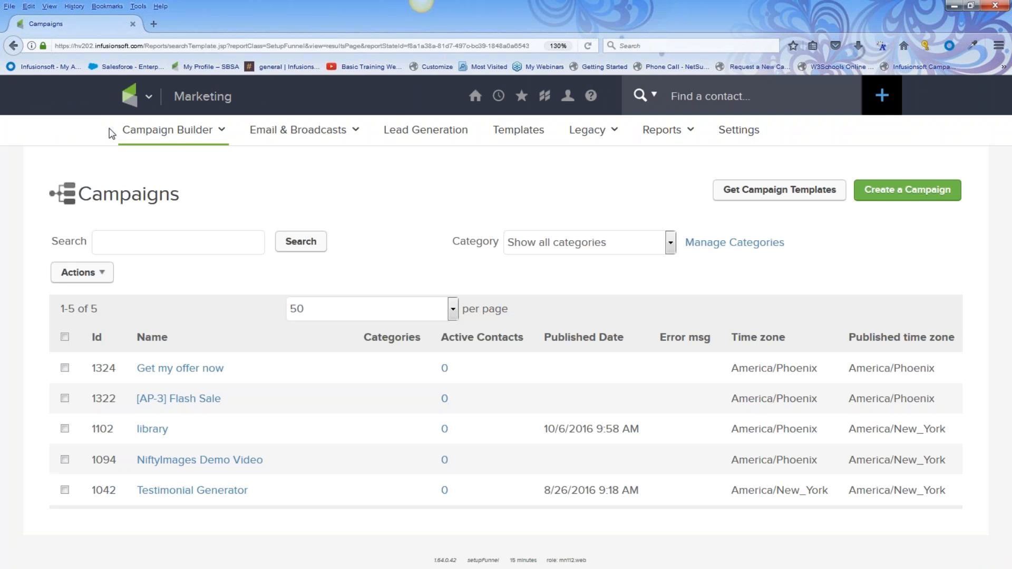
click(181, 369)
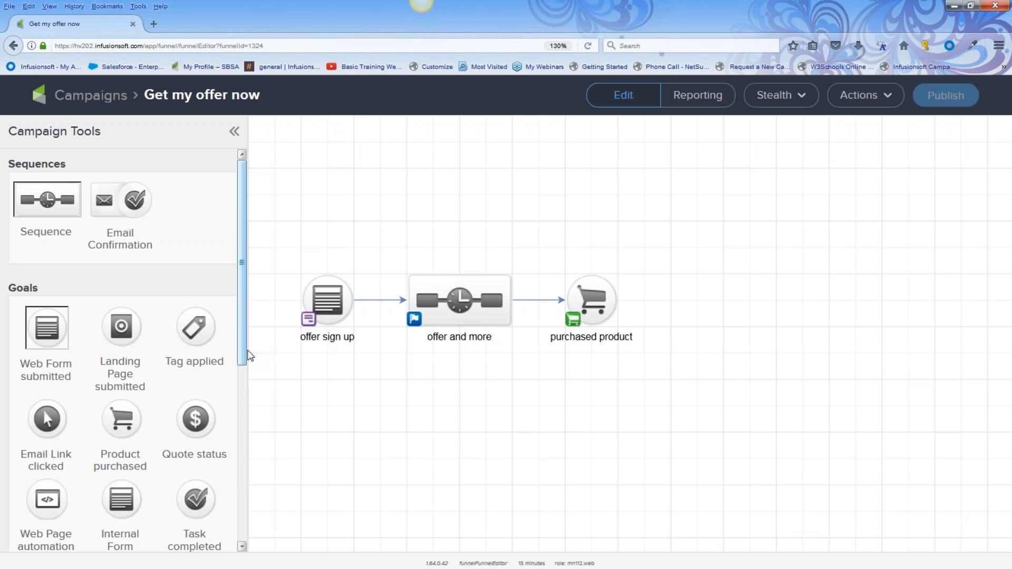
Open the 'offer sign up' goal's Design editor, showing First Name, Email and Submit
double_click(325, 297)
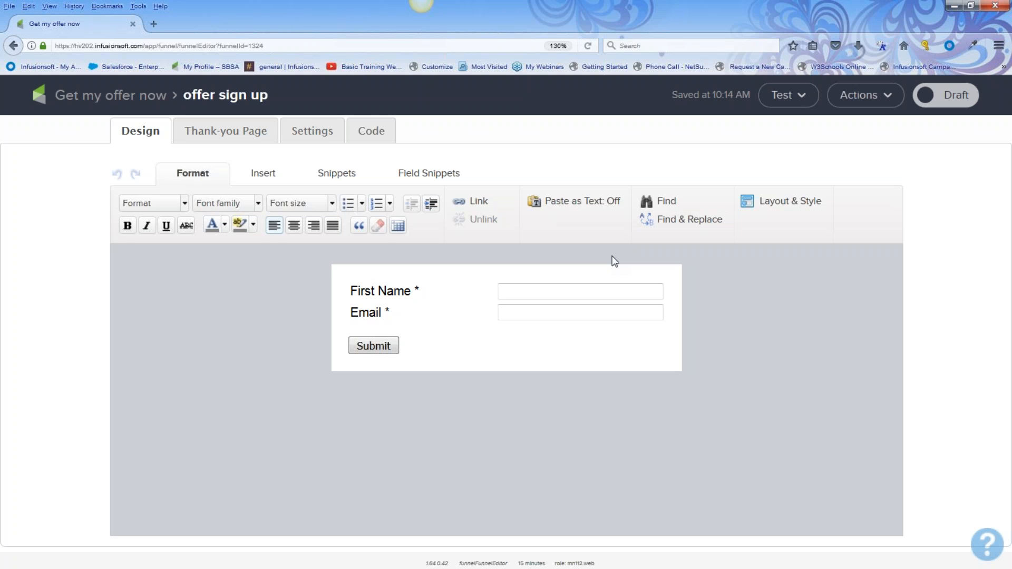
Add a title block above the form fields reading 'Sign up for my offer...'
click(332, 177)
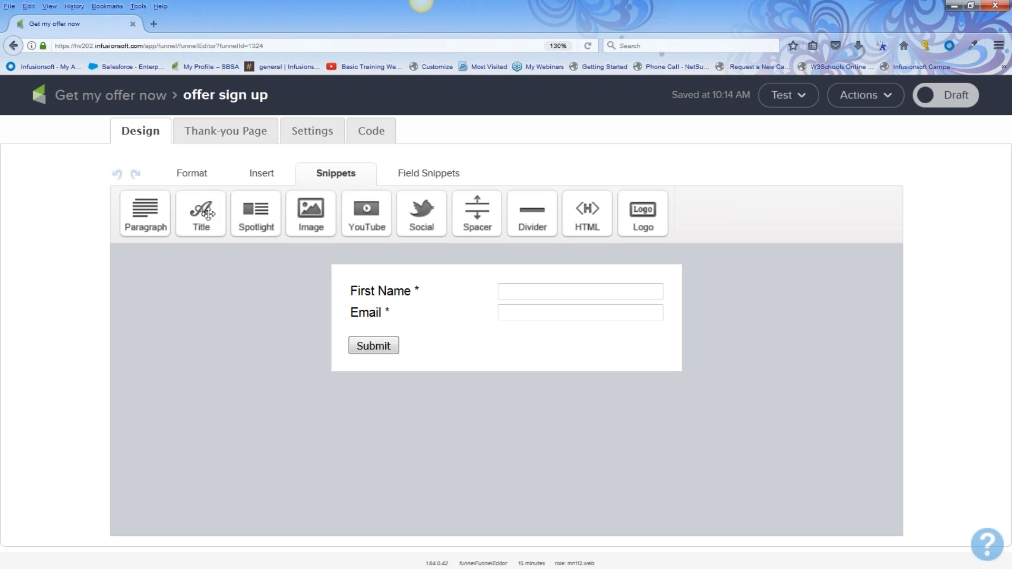
drag(207, 214, 385, 285)
drag(455, 291, 344, 290)
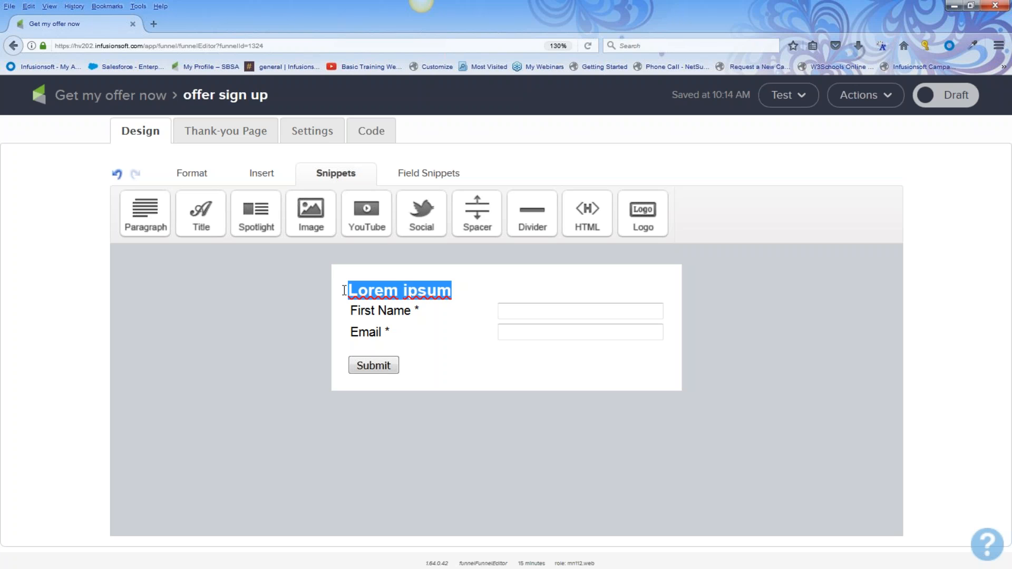
text(Sign up fo)
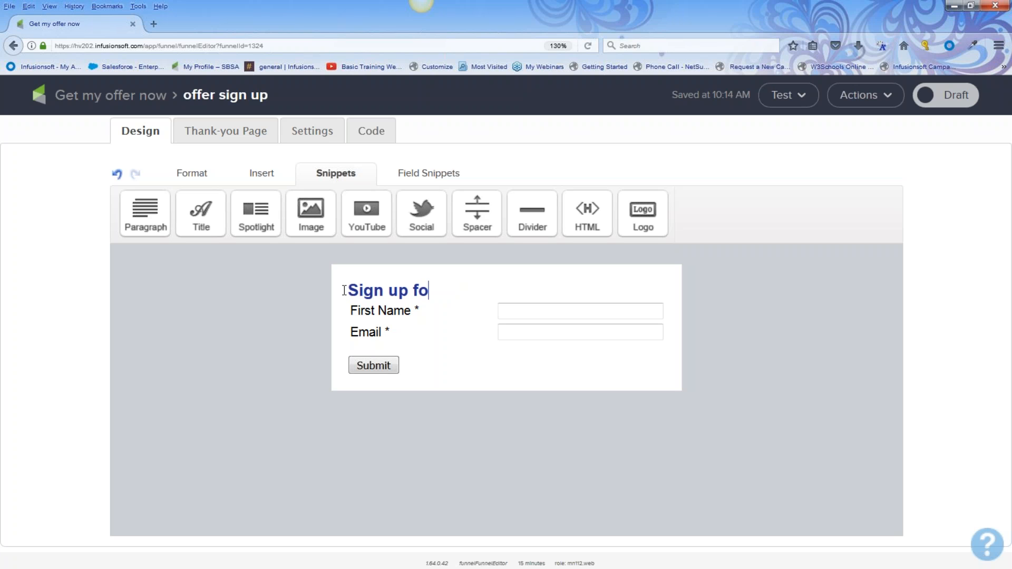
text(r my offer)
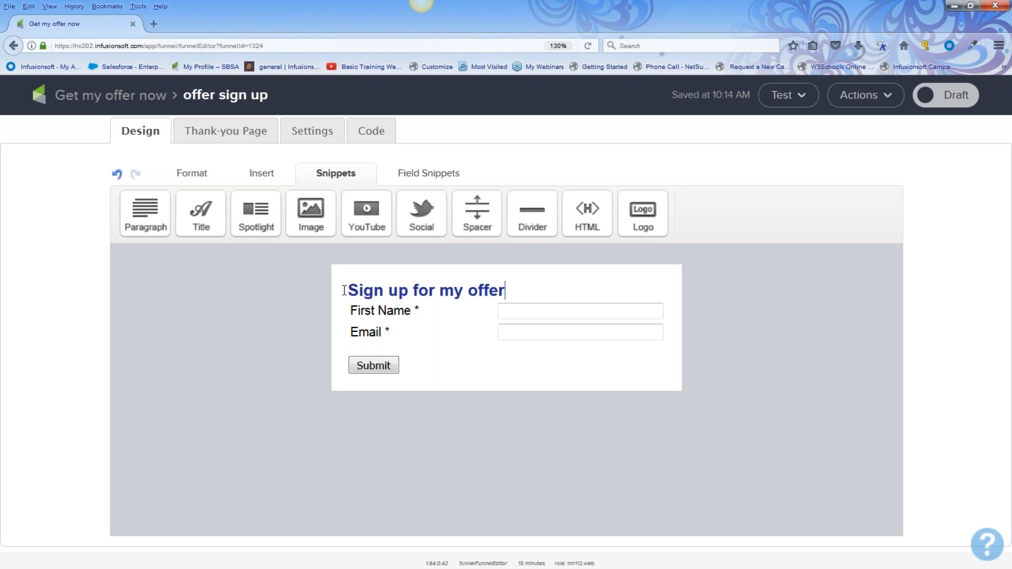
text(...)
Remove the placeholder Lorem ipsum paragraph beneath the heading
key(Return)
drag(144, 210, 359, 308)
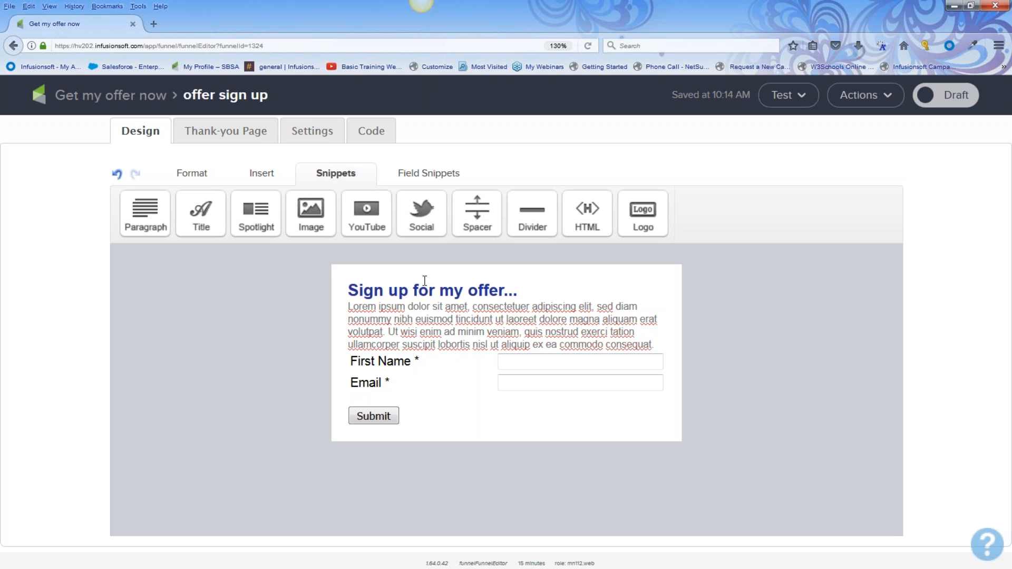
click(423, 292)
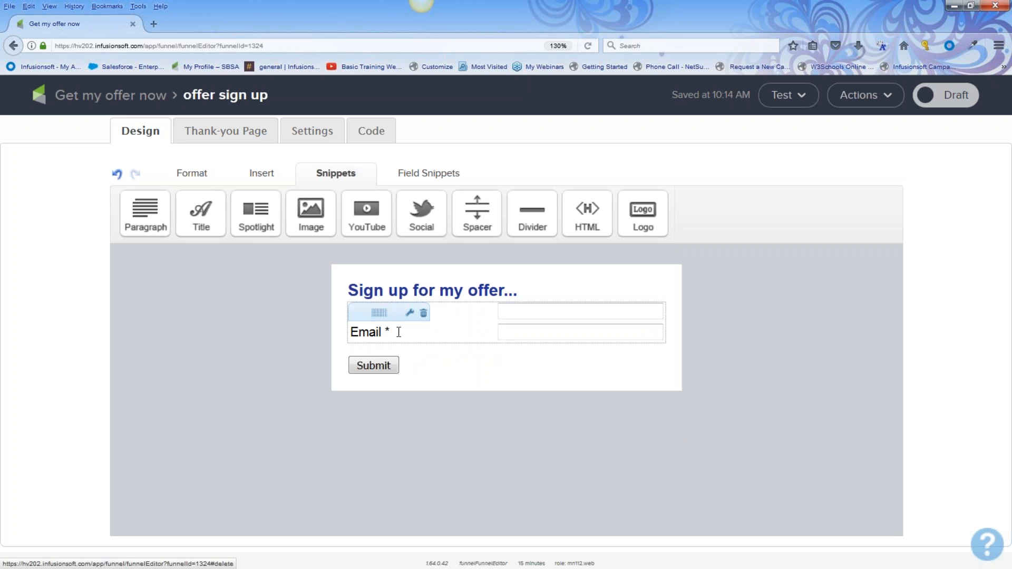
click(426, 176)
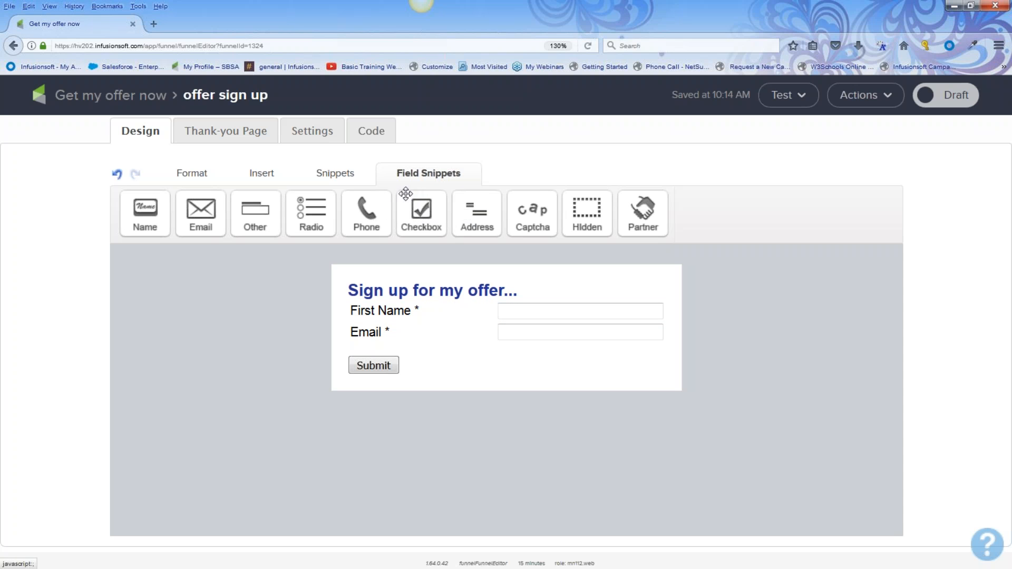
Add a Phone 1 field under First Name, labelled 'Cell number', and save it
drag(369, 217, 371, 332)
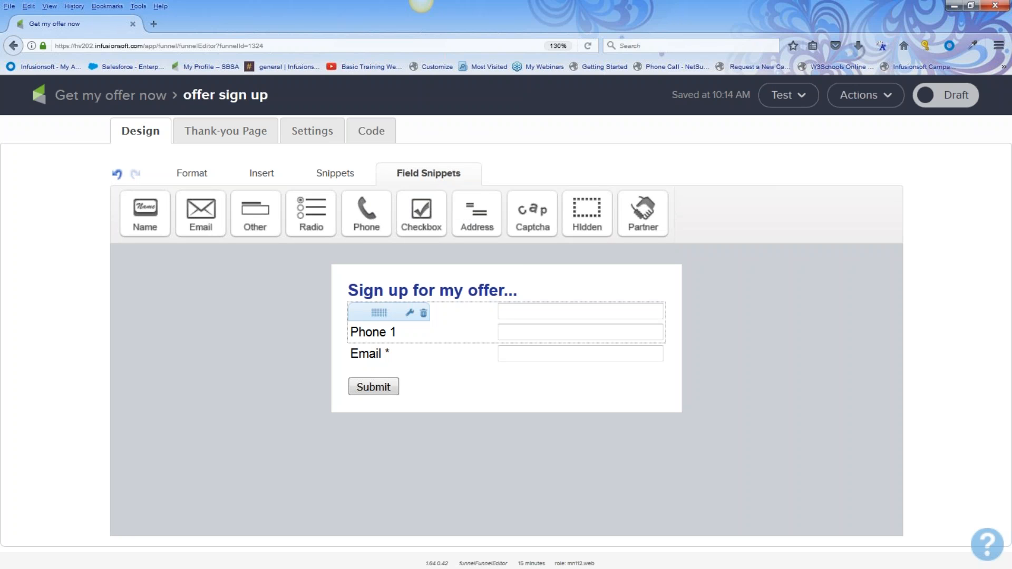
double_click(353, 333)
click(503, 219)
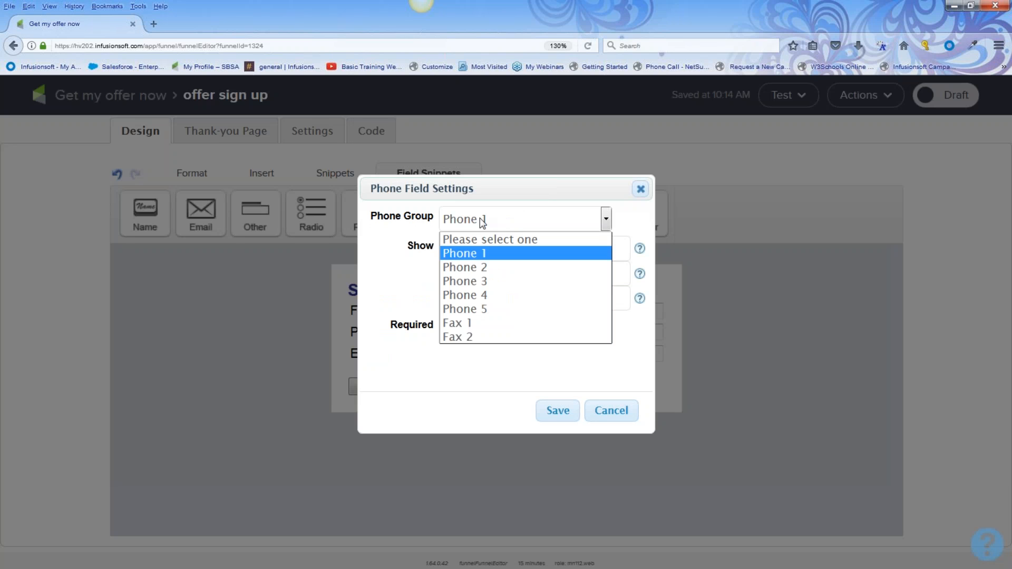
click(527, 255)
drag(522, 278, 426, 270)
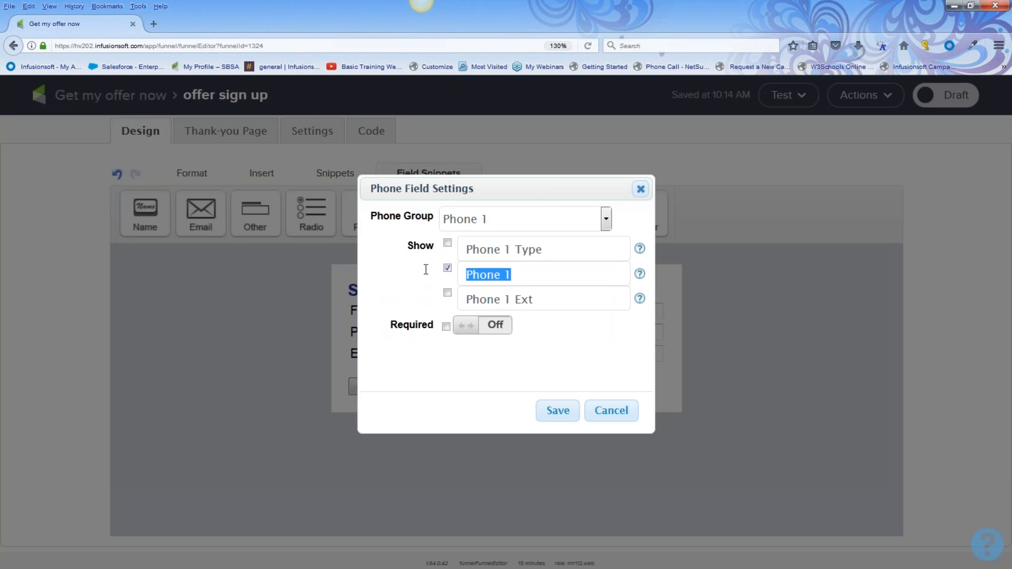
text(Cell number)
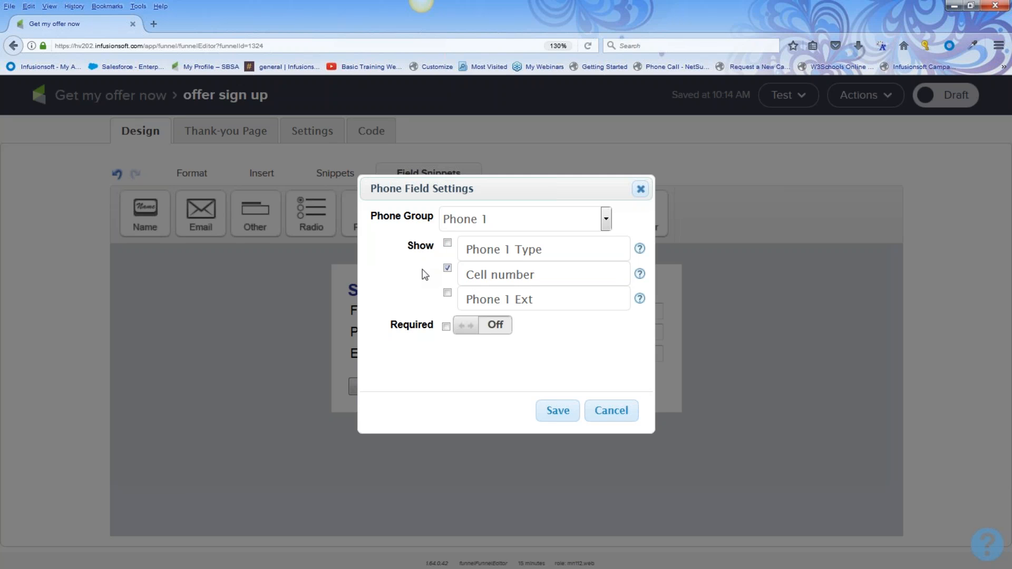
click(492, 328)
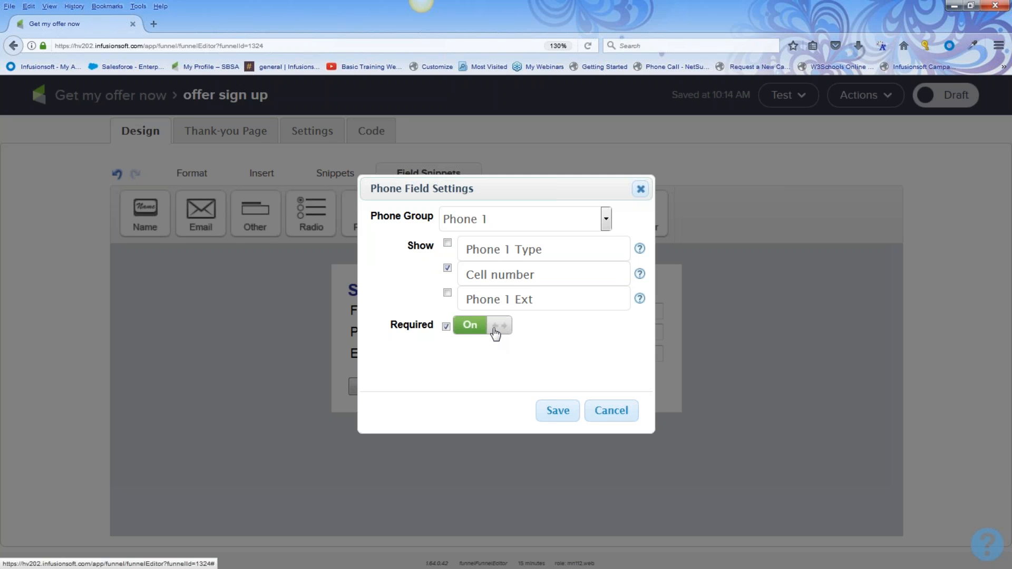
click(556, 417)
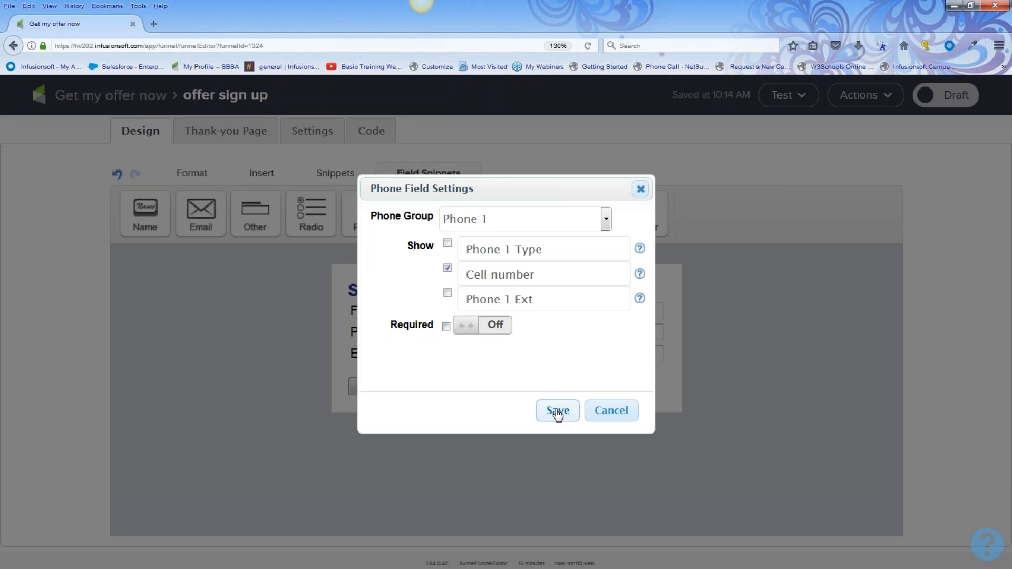
click(558, 415)
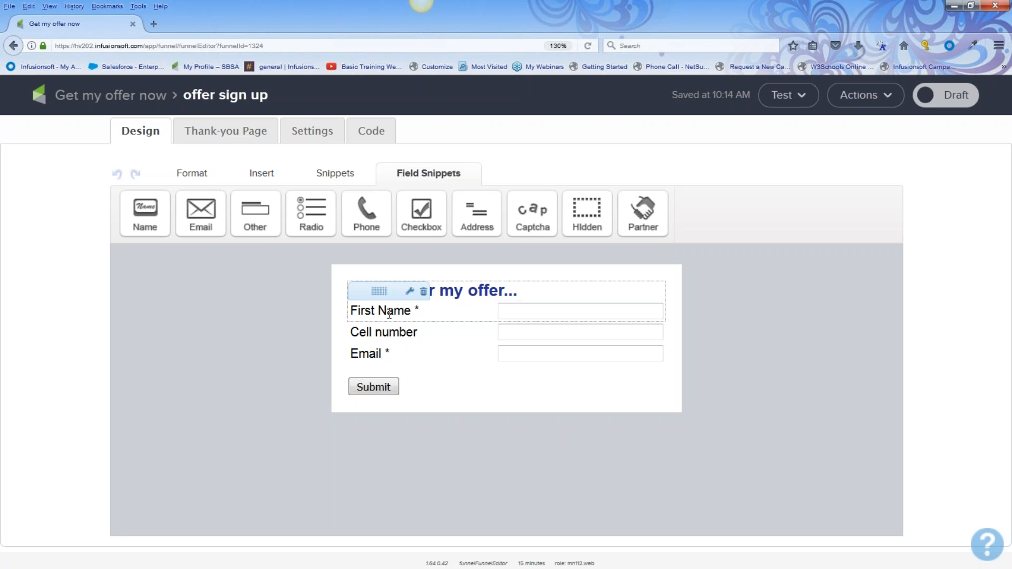
Insert a 15 px spacer directly below the 'Sign up for my offer...' heading
click(343, 178)
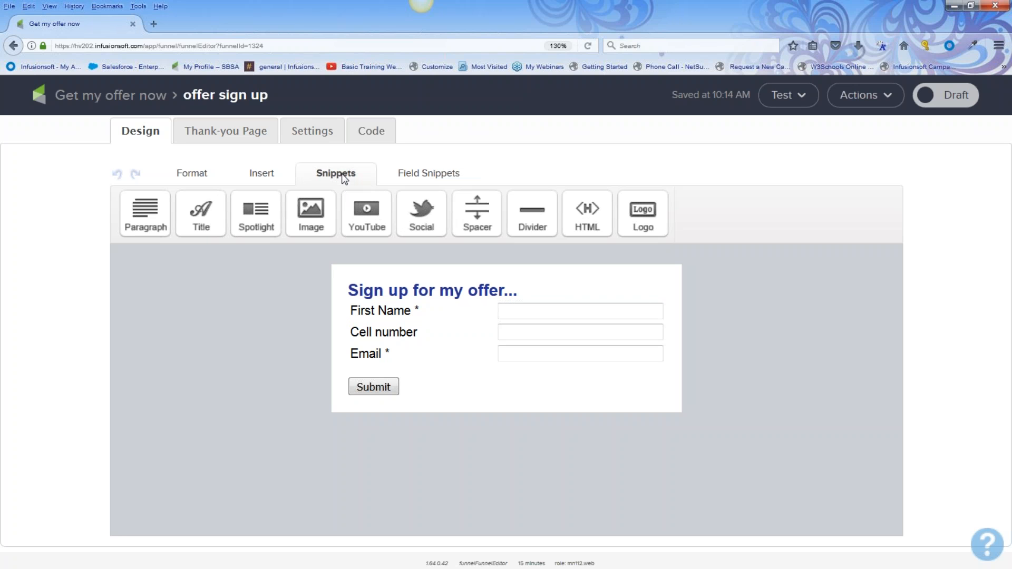
drag(477, 211, 419, 317)
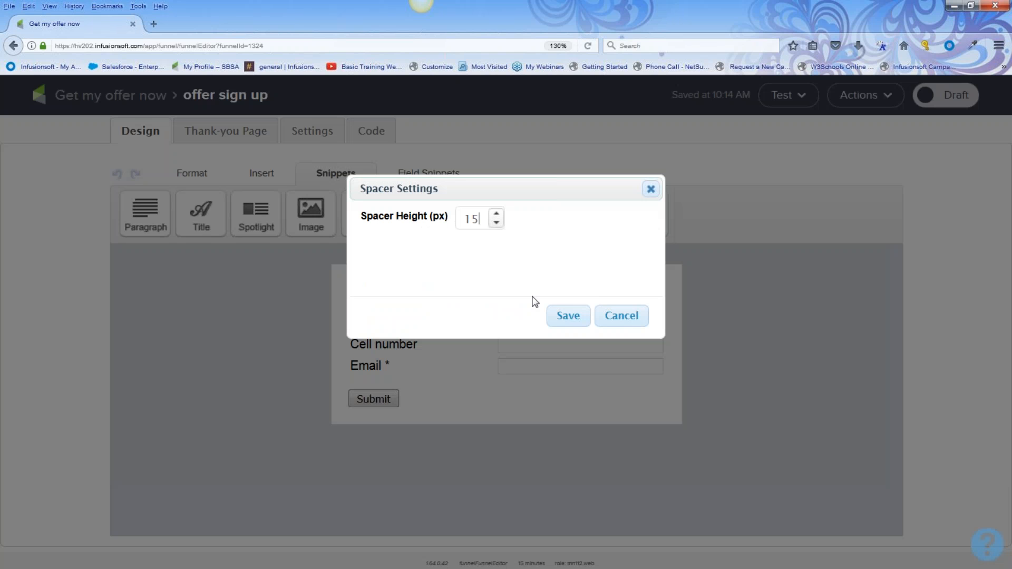
click(569, 317)
click(573, 320)
click(621, 316)
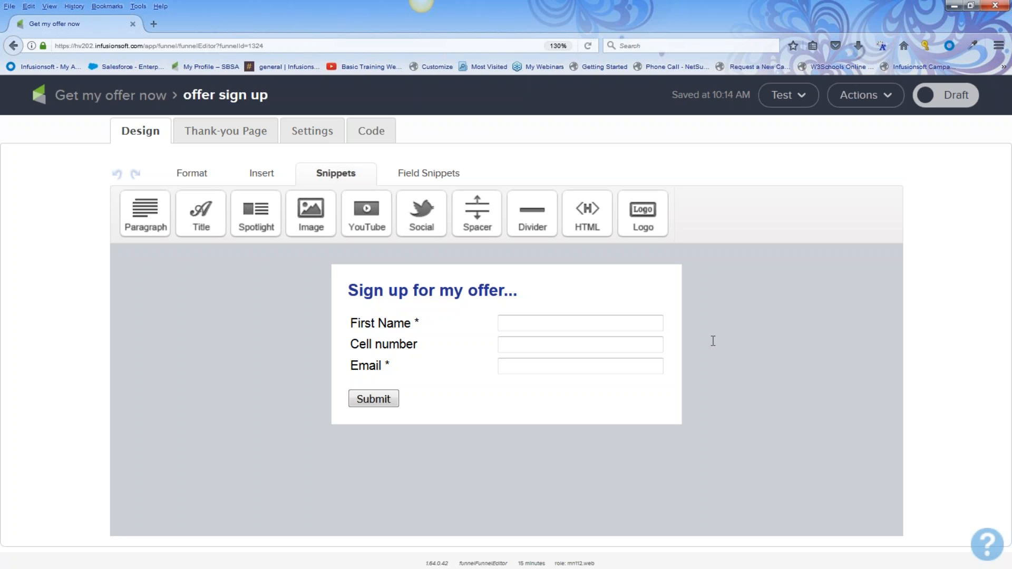
Enable the Last Name field in the name field settings and save
mouse_move(429, 319)
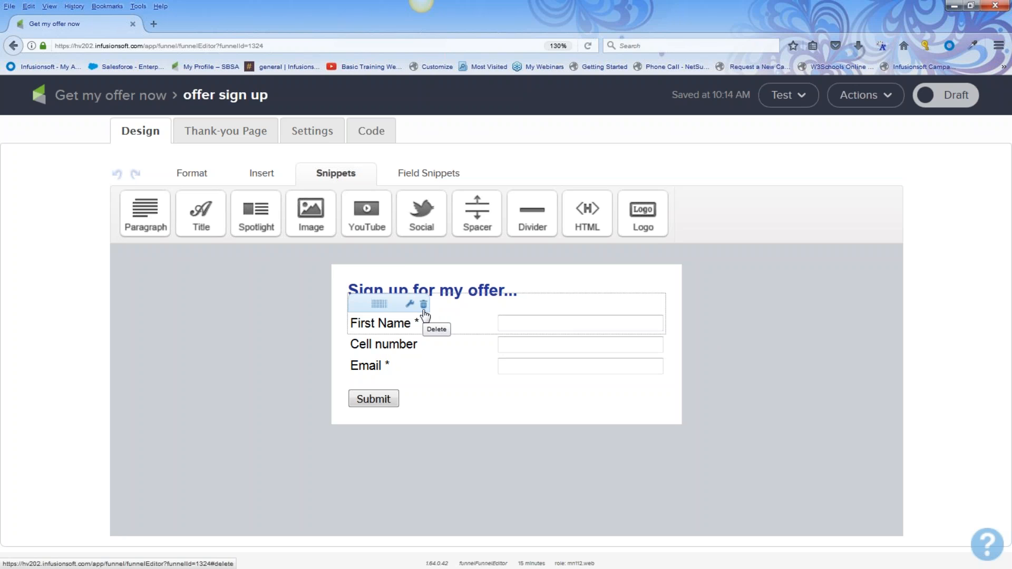
double_click(392, 324)
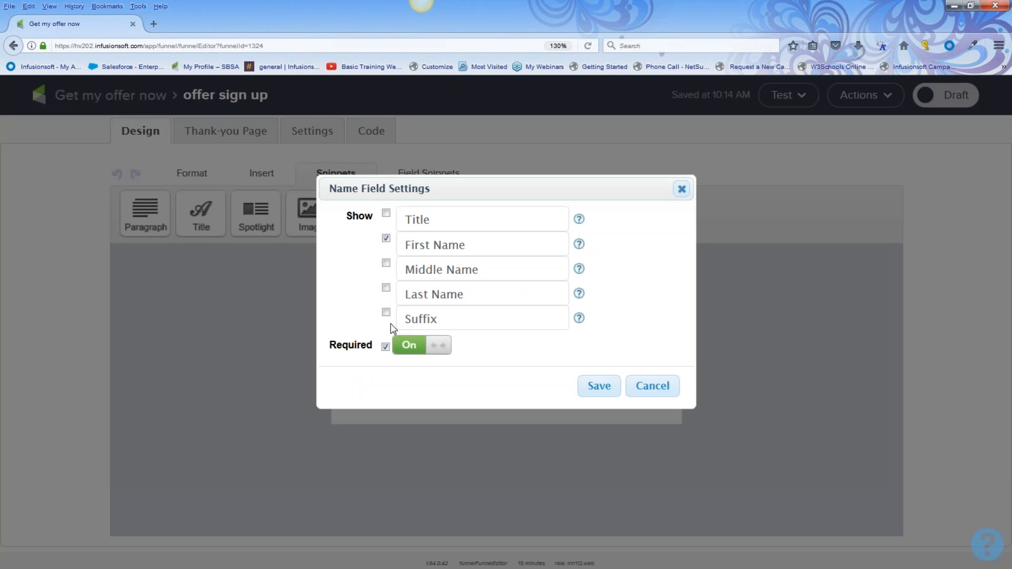
click(387, 288)
click(597, 387)
click(597, 389)
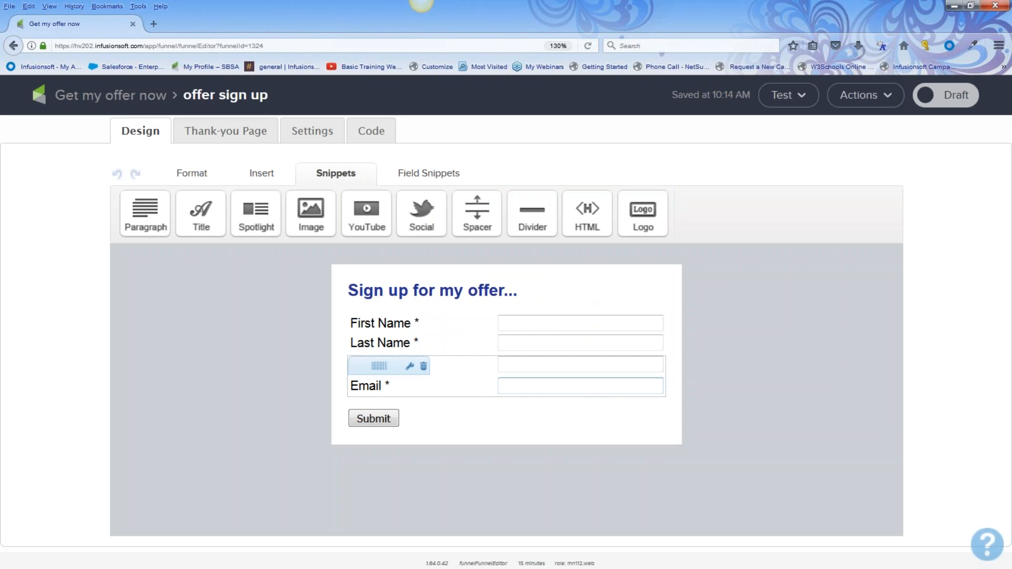
Bring up the Submit button's settings from the field snippets
mouse_move(368, 382)
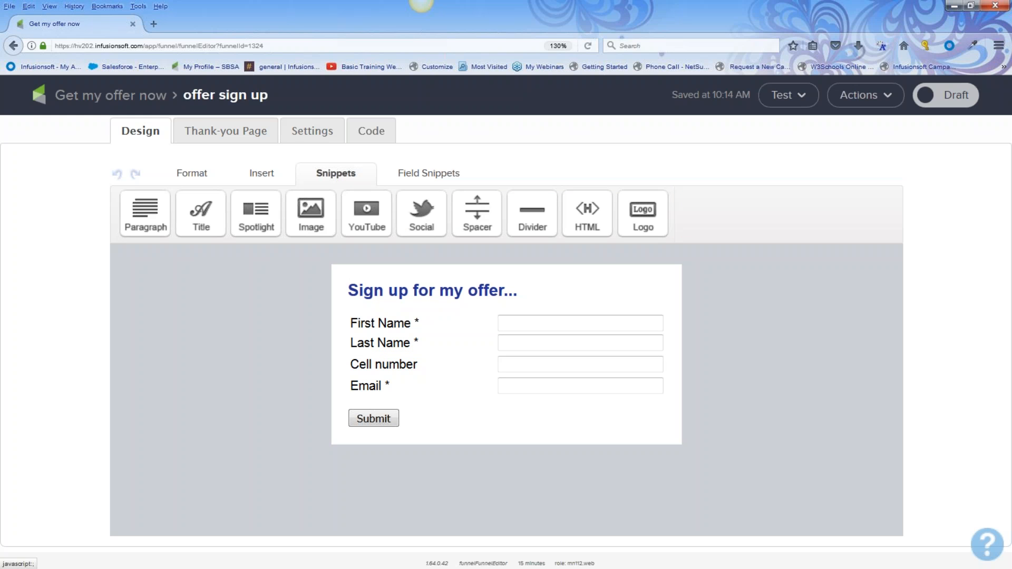
click(434, 178)
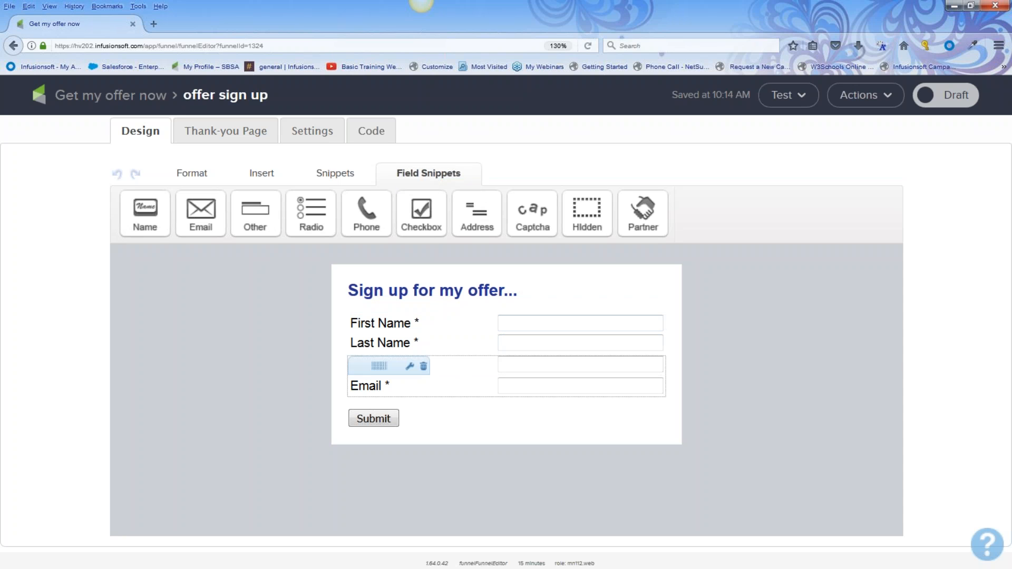
double_click(388, 420)
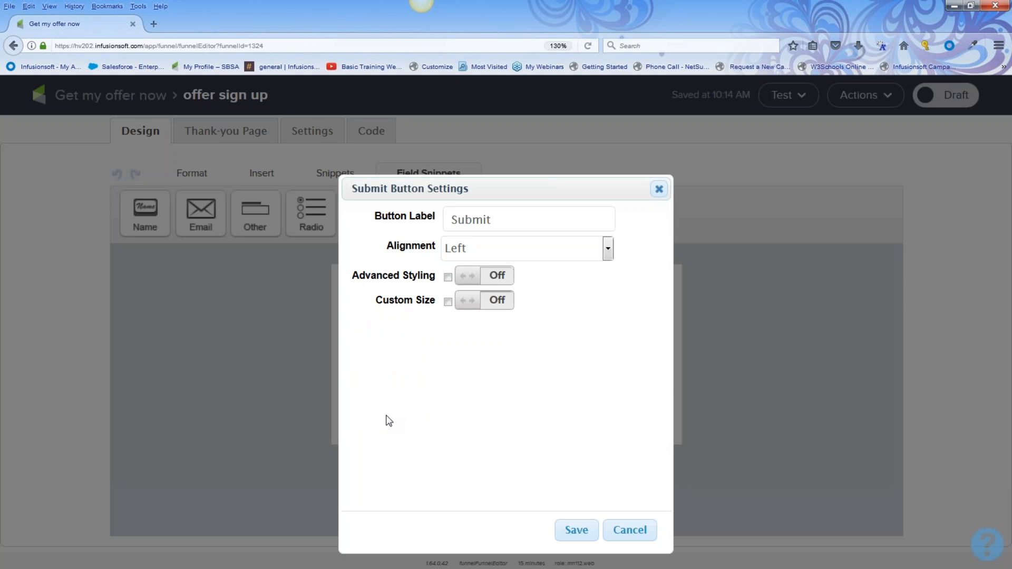
Relabel the button 'Get offer now!!!', keep Left alignment, and turn Advanced Styling on
drag(513, 220, 423, 213)
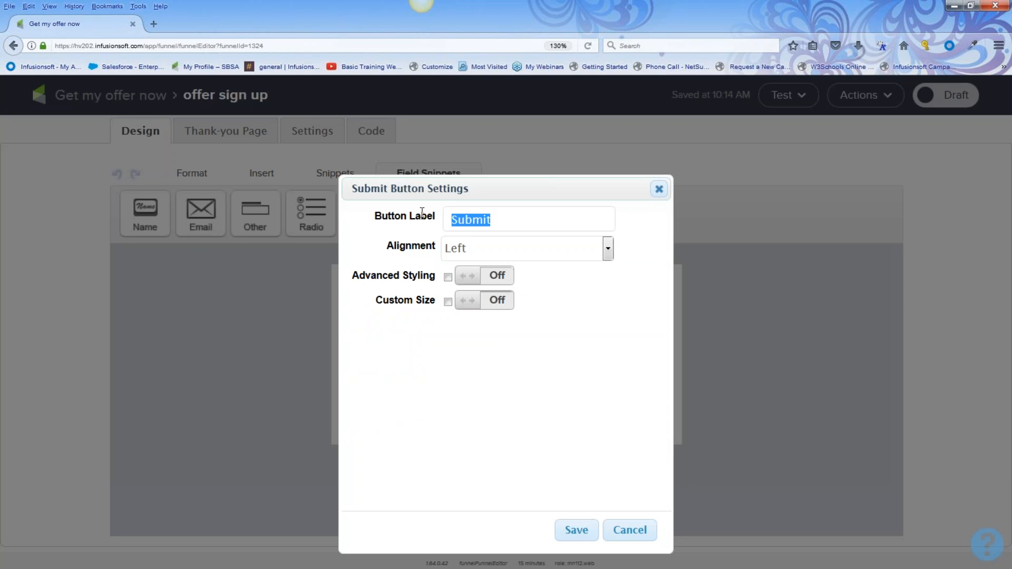
text(Get offer now!!!)
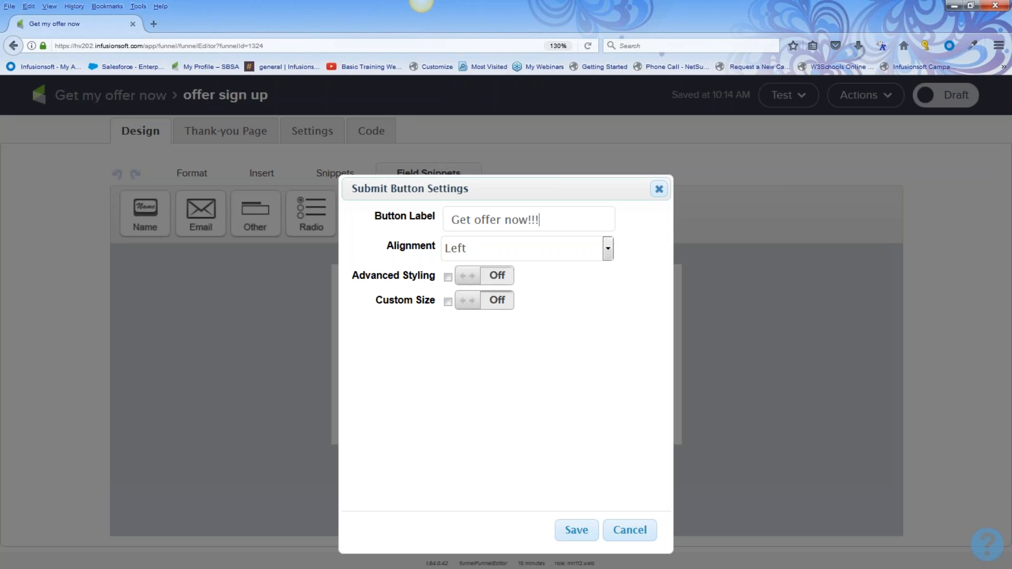
click(471, 248)
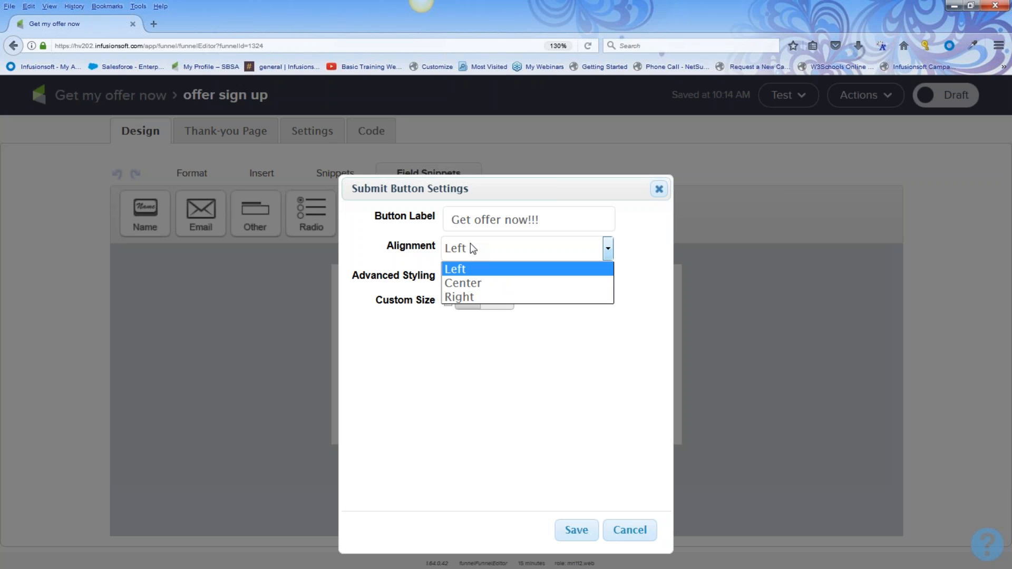
click(470, 244)
click(506, 284)
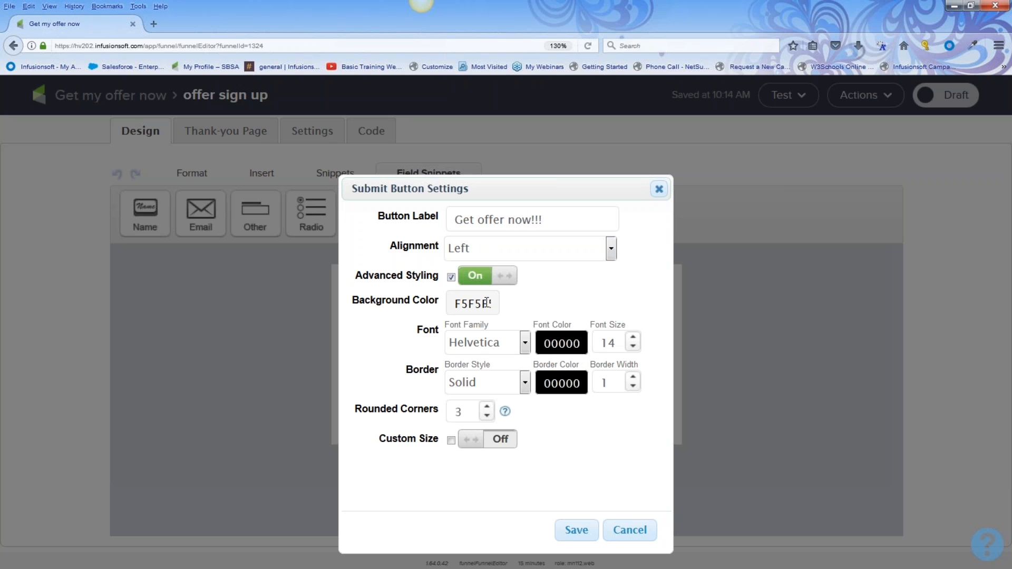
Set the button background colour to blue 32D5F
click(486, 303)
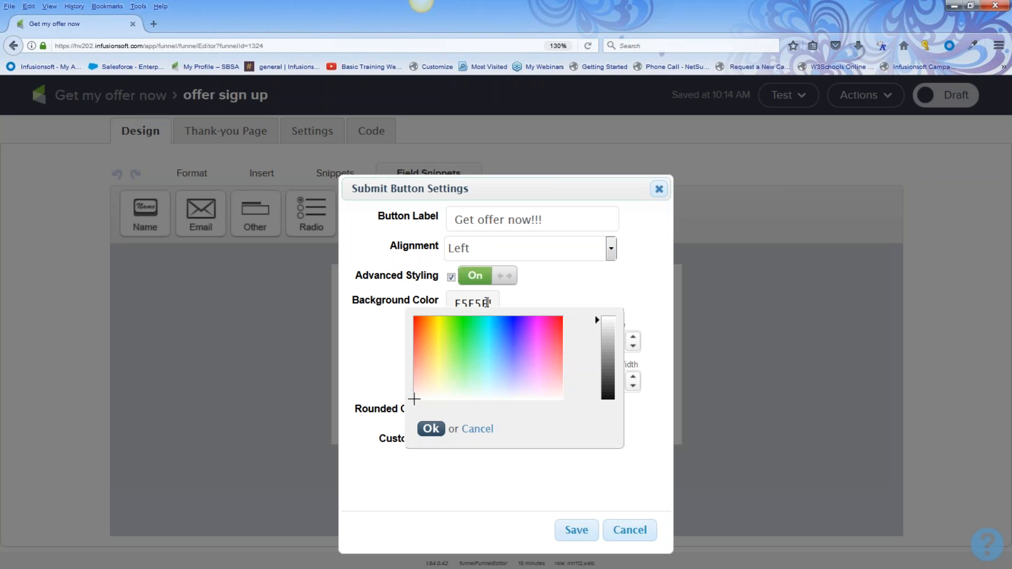
click(492, 334)
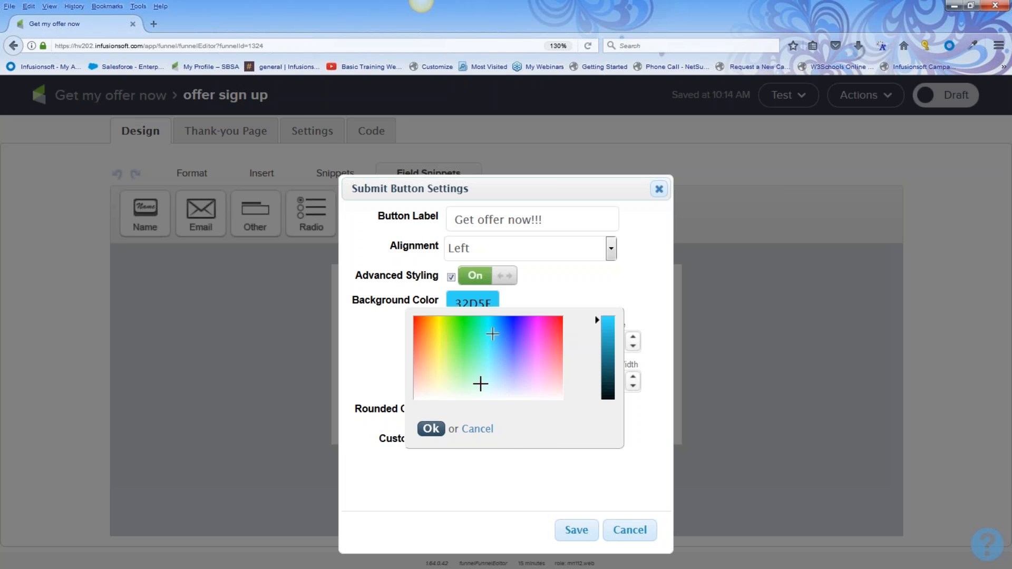
click(431, 429)
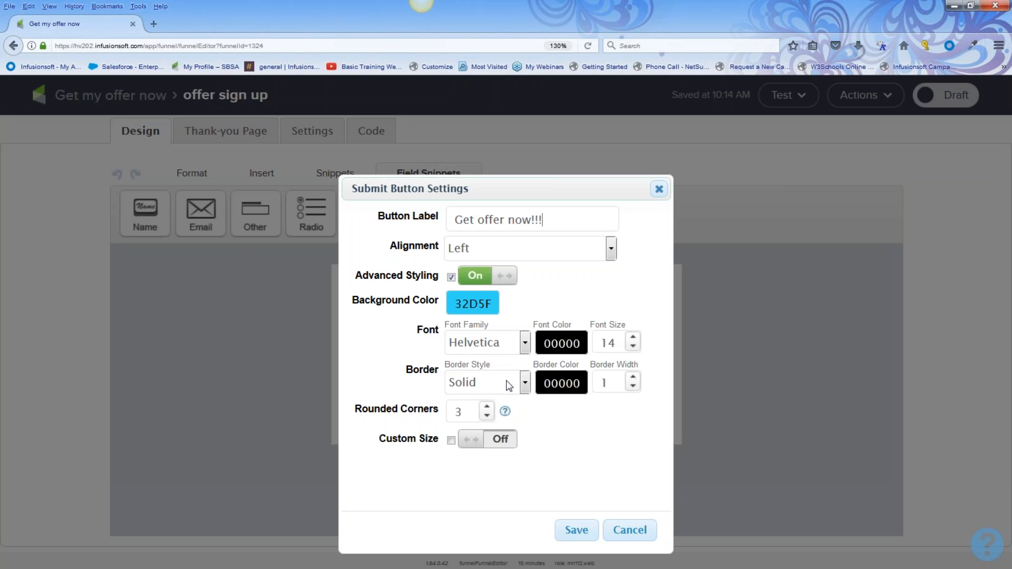
Set the border width to 2, enable a custom 150 by 26 size, and save
click(633, 377)
click(632, 376)
click(633, 387)
click(502, 444)
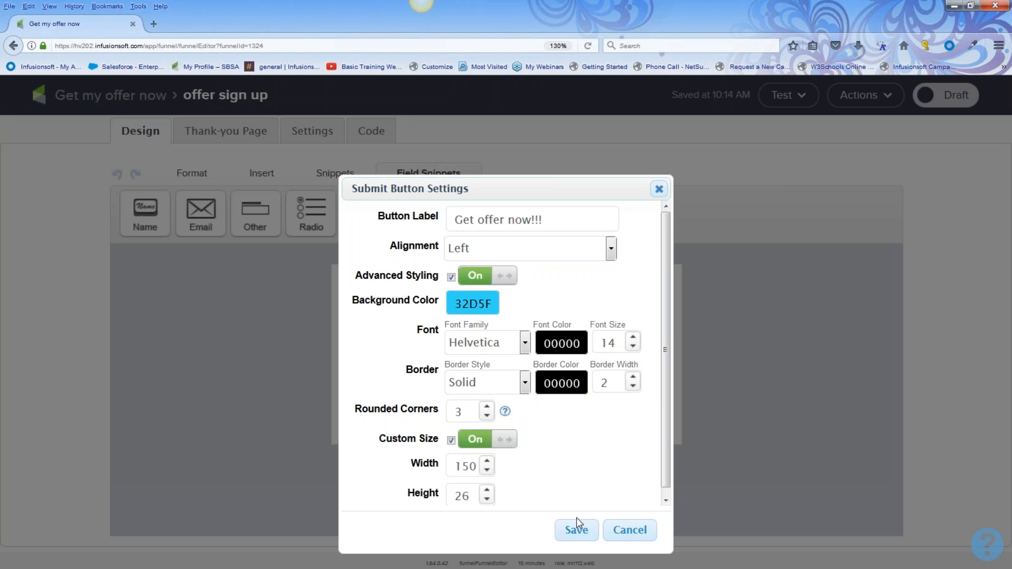
click(583, 533)
click(583, 535)
Apply the button styling, then select the heading text 'Sign up for my offer...'
click(575, 532)
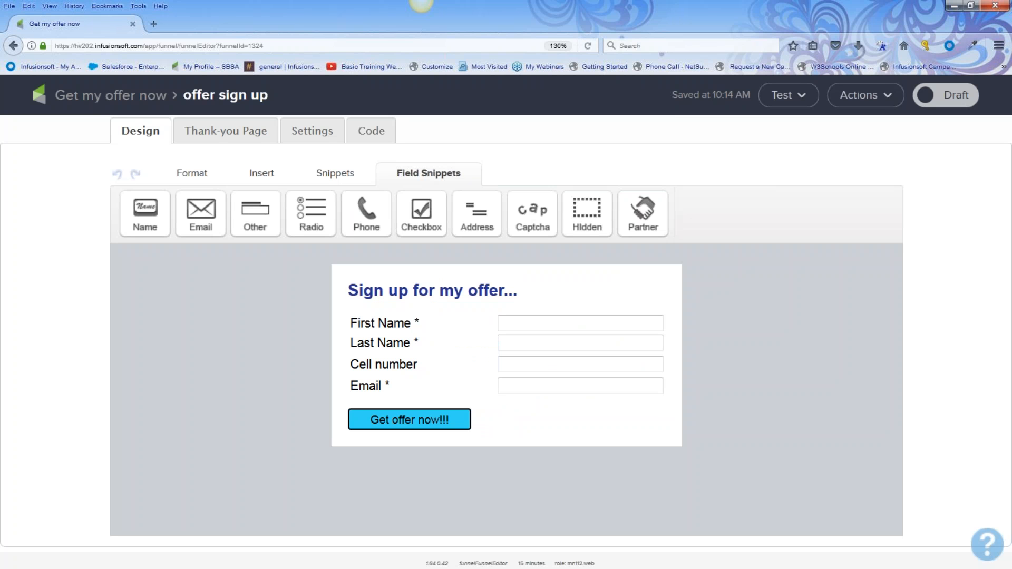
click(520, 293)
drag(521, 293, 330, 291)
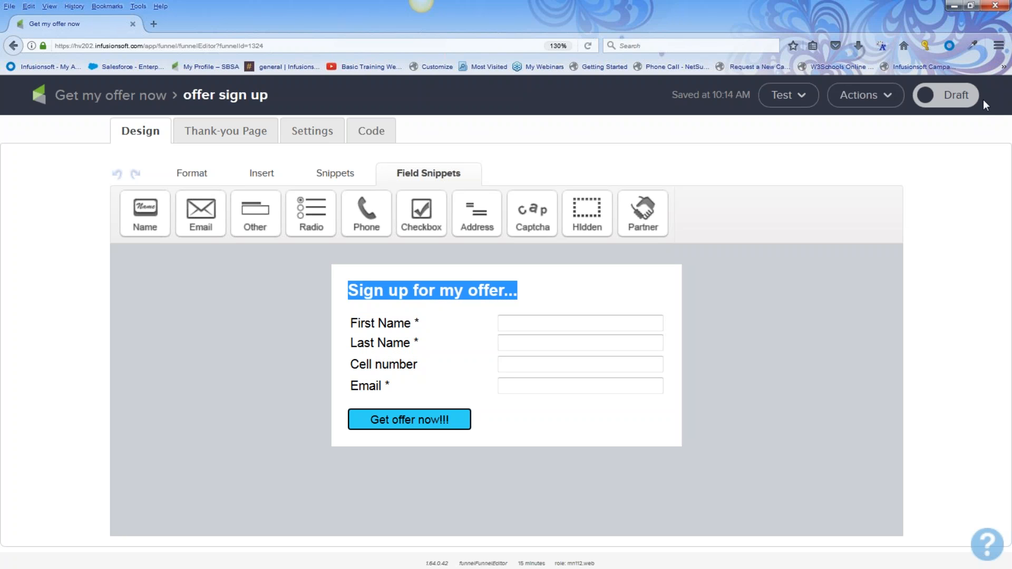
Switch the form status from Draft to Ready and go to the Thank-you Page
click(961, 100)
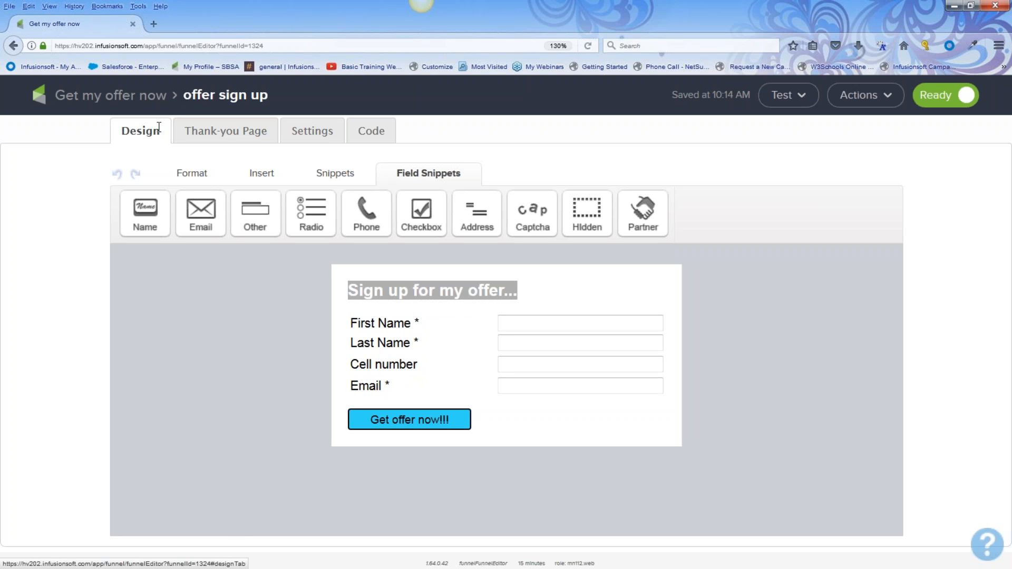
click(219, 131)
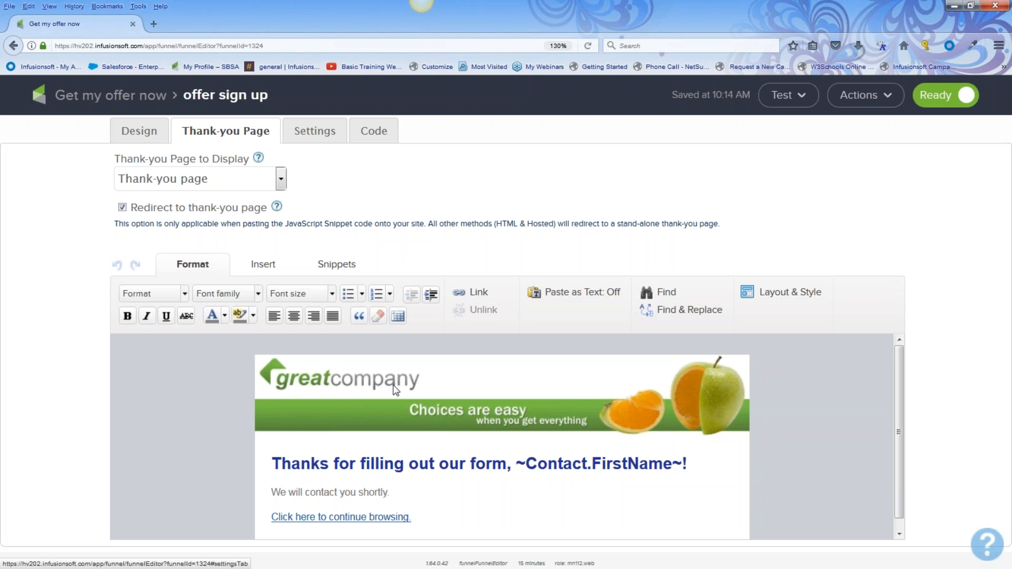
mouse_move(407, 359)
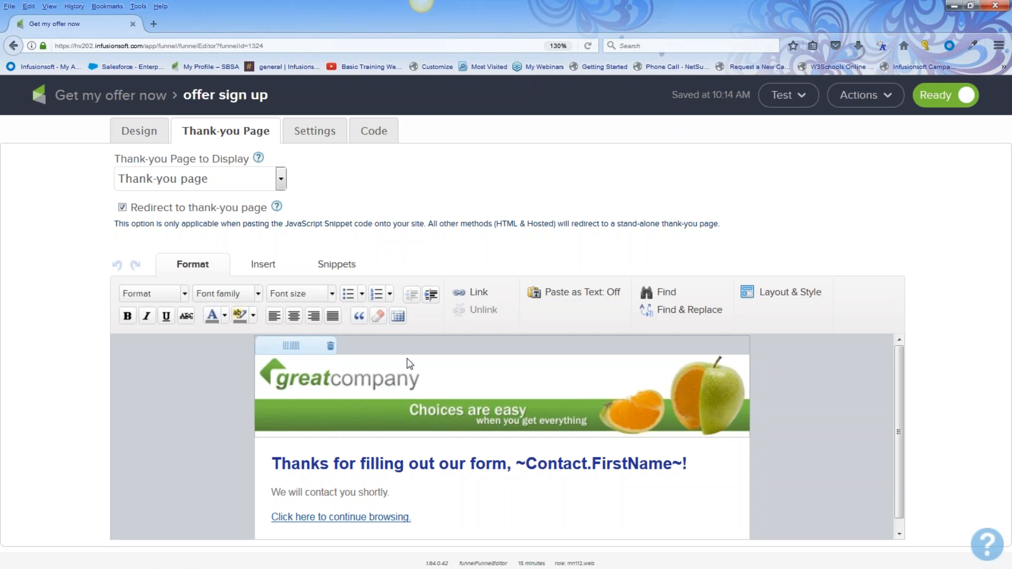
Replace the greatcompany logo banner with the thank_you__sript.png image
click(428, 391)
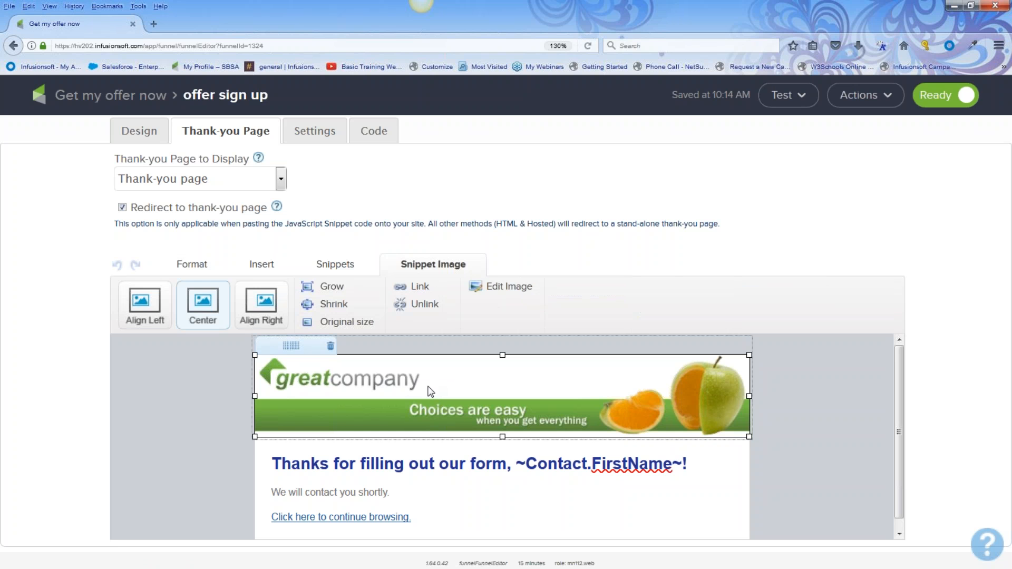
double_click(429, 392)
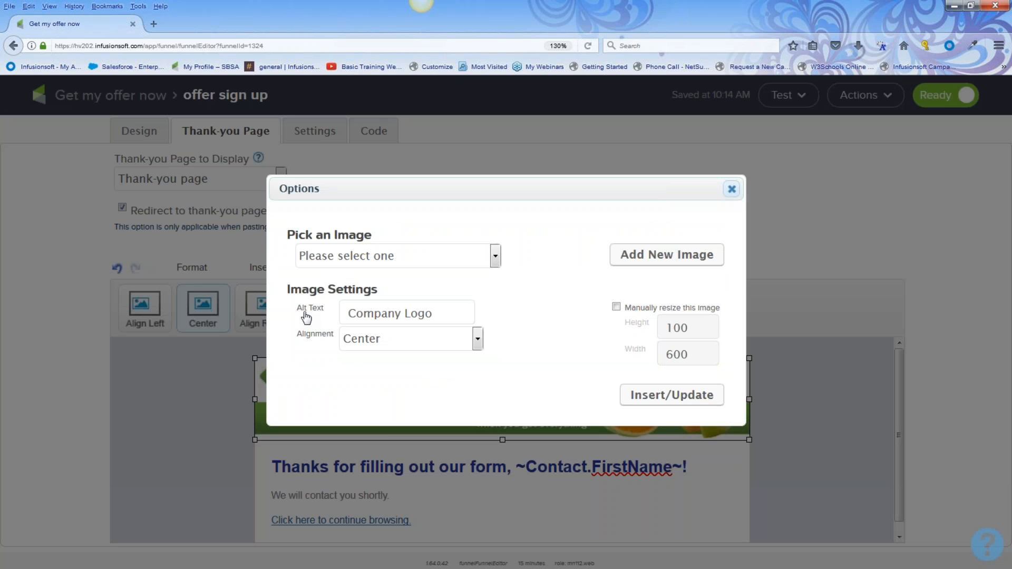
click(496, 257)
scroll(398, 430, down, 10)
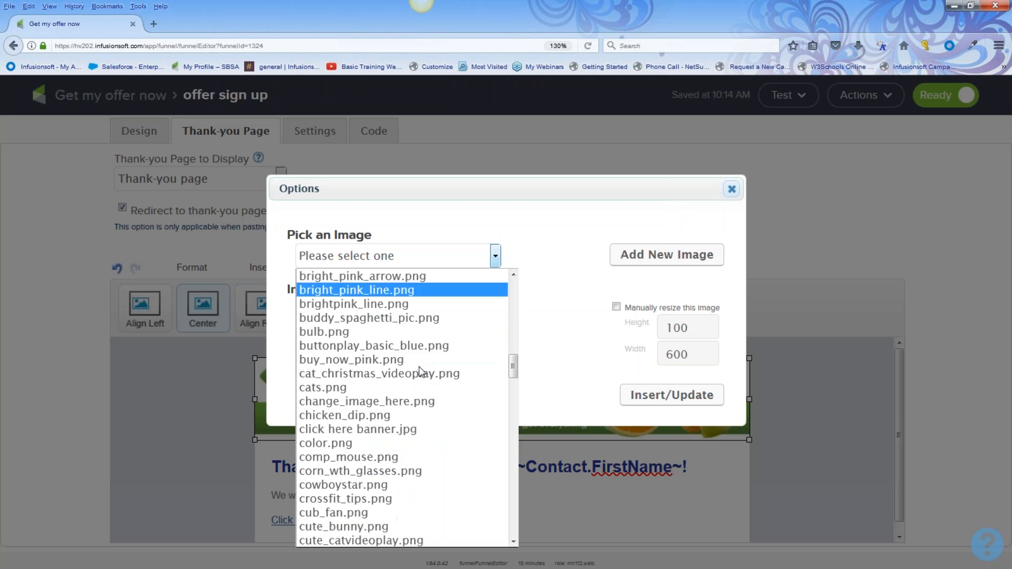
scroll(397, 430, down, 12)
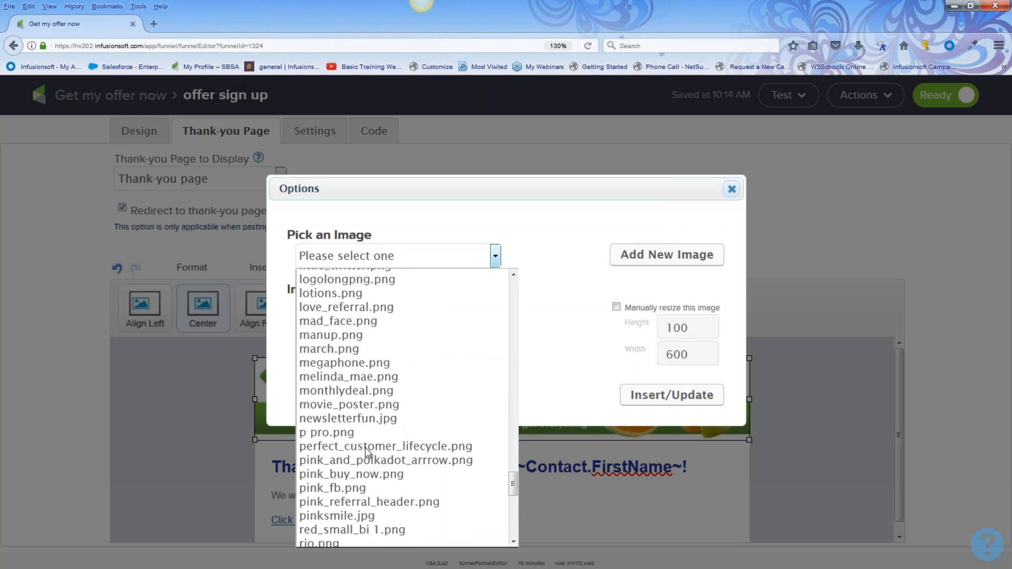
scroll(372, 458, down, 4)
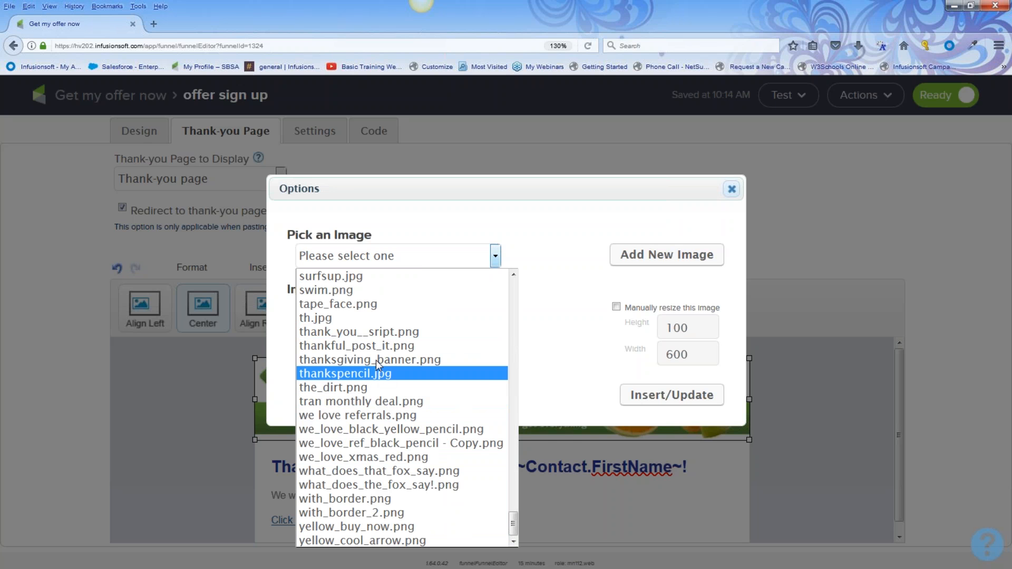
click(379, 336)
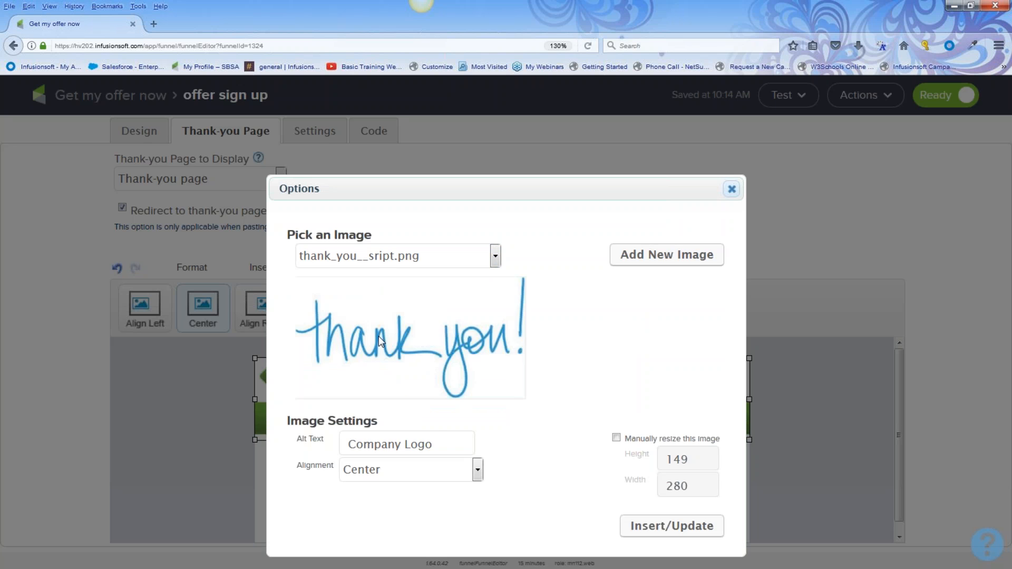
click(642, 527)
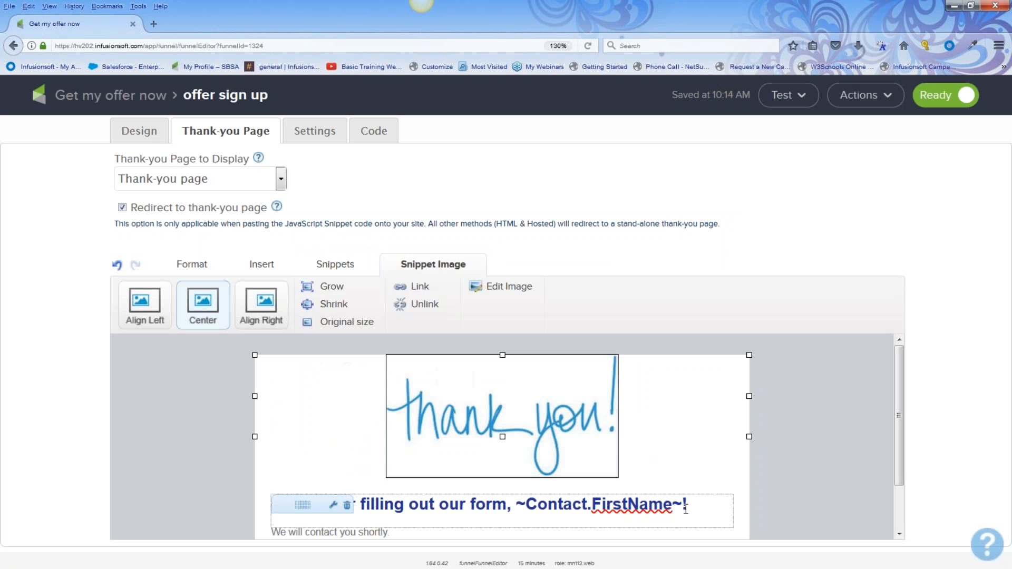
Change the heading to 'You got it, ~Contact.FirstName~!' and start retyping the next line as 'You should be recei'
click(809, 443)
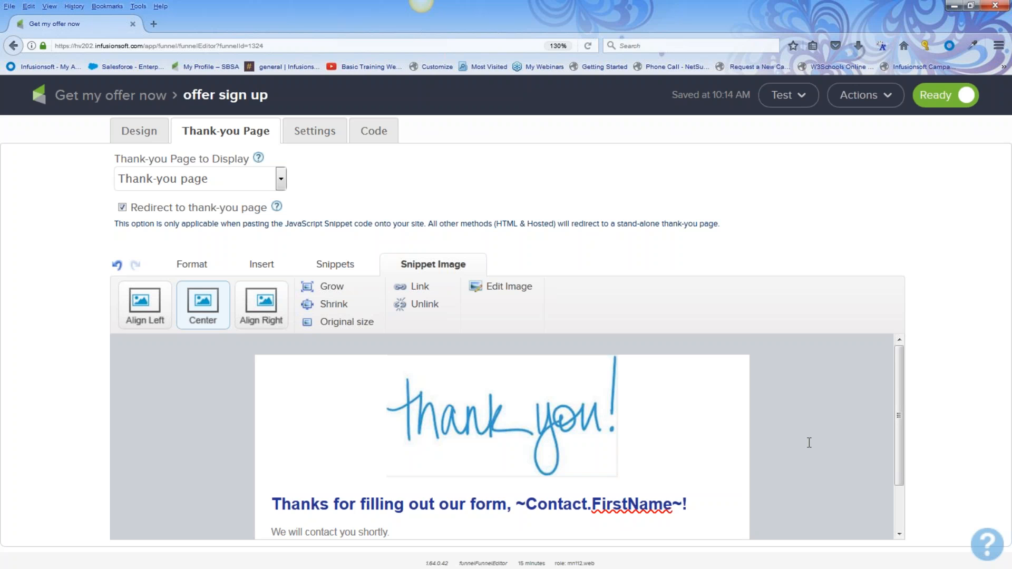
scroll(809, 443, down, 1)
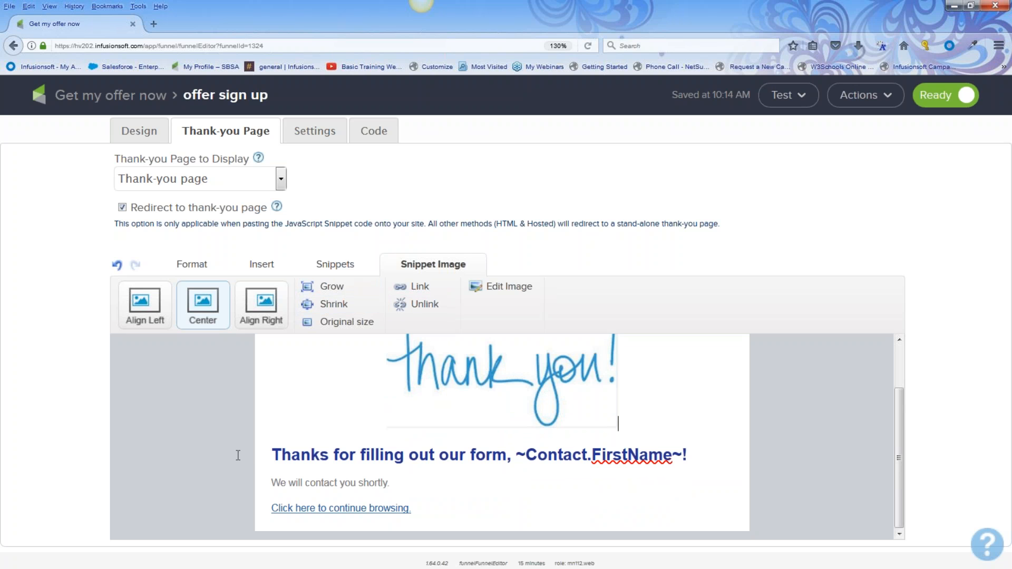
click(272, 455)
drag(271, 454, 494, 453)
text(G)
key(BackSpace)
text(You got it)
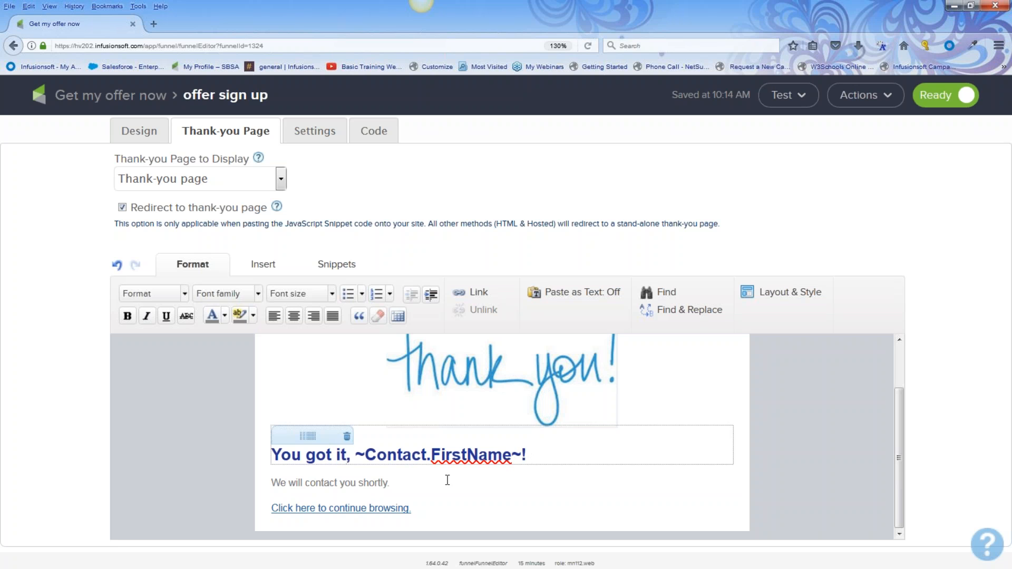
drag(417, 483, 249, 484)
text(You should)
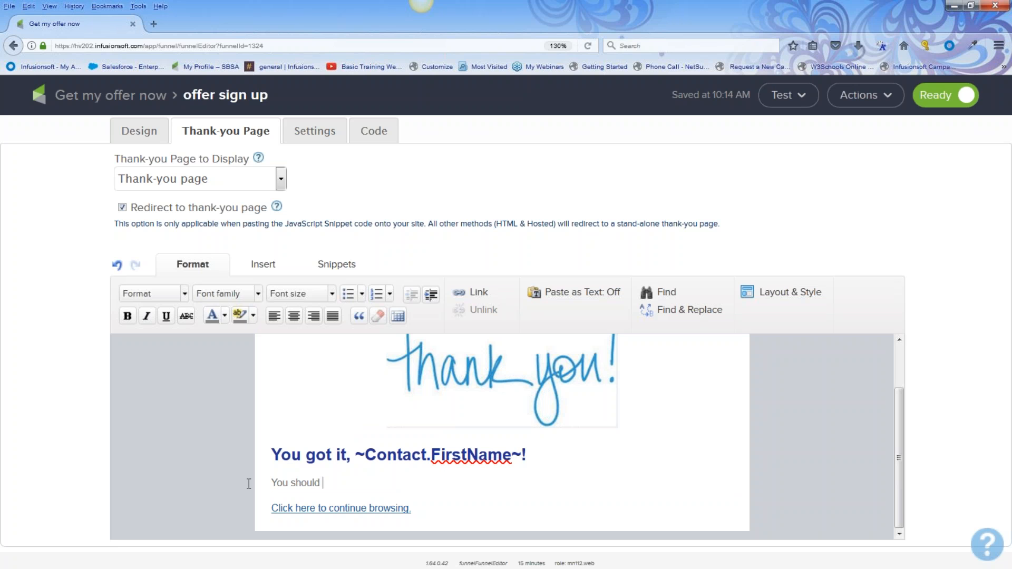
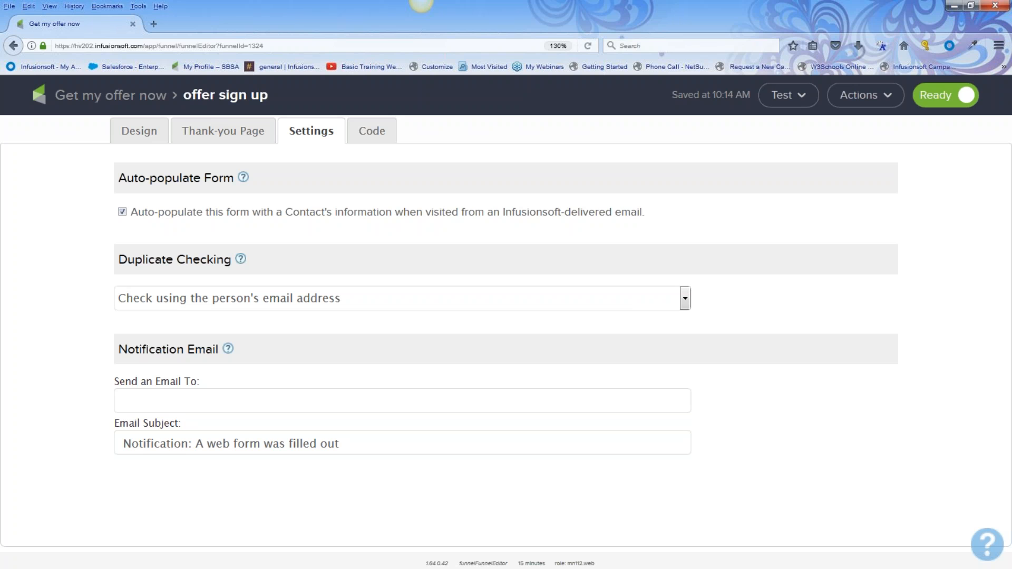
Set the notification subject to 'Someone filled out a form to get our offers....yipppeeeee' and clear the recipient address
click(185, 399)
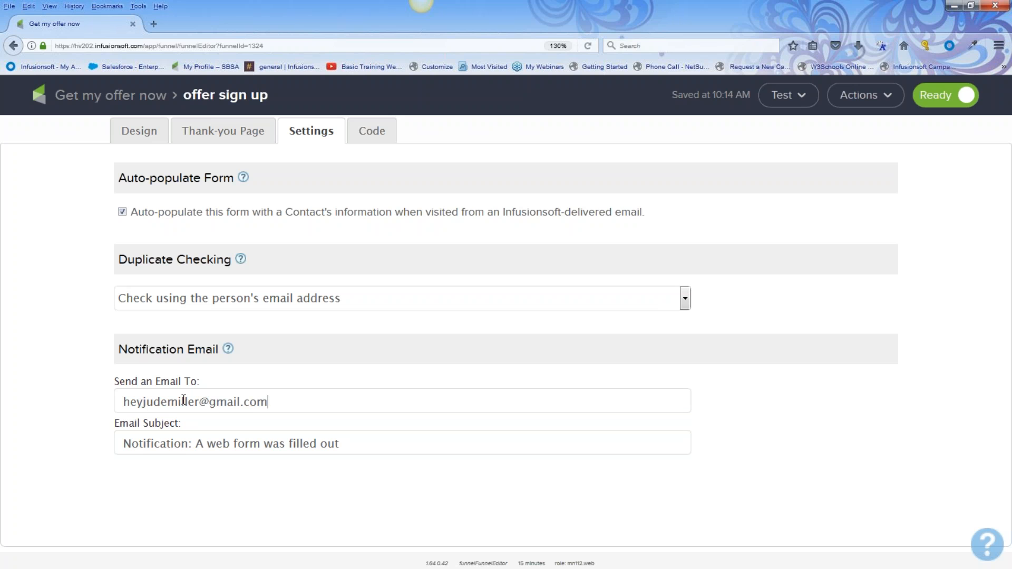
text(,)
drag(350, 446, 105, 459)
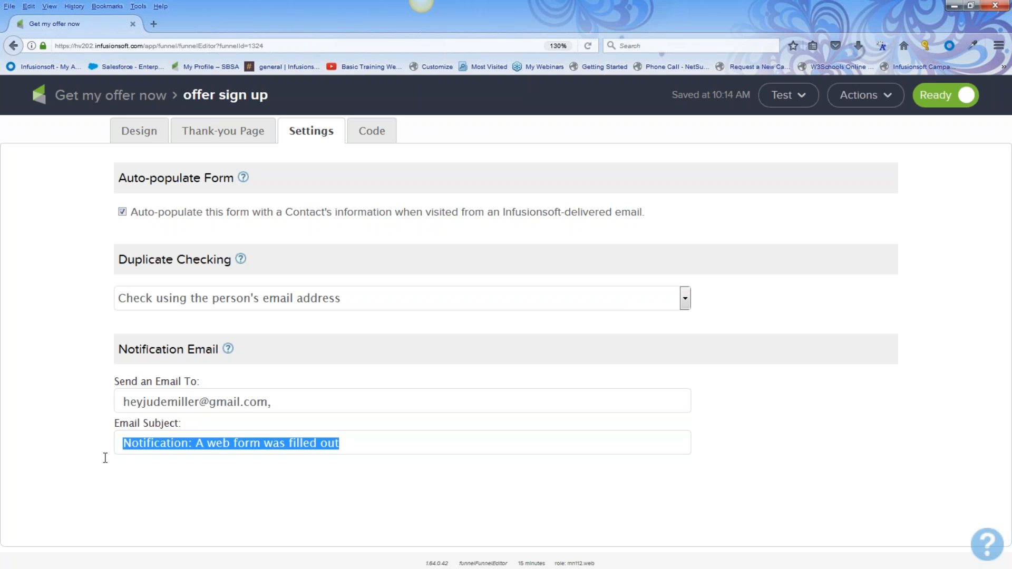
text(Someon)
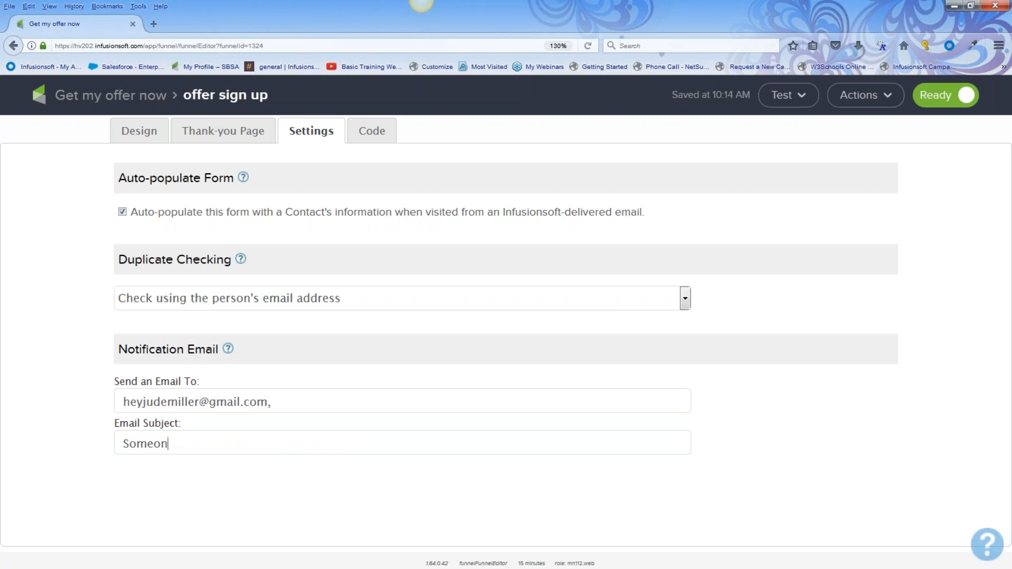
text(e filled out a form to get o)
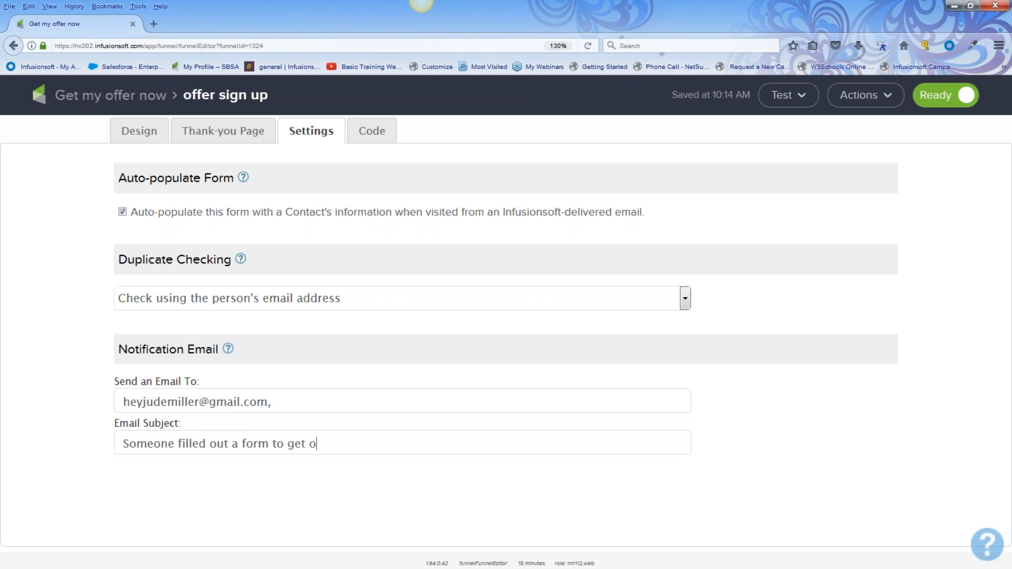
text(ur offers....yippppeeeee)
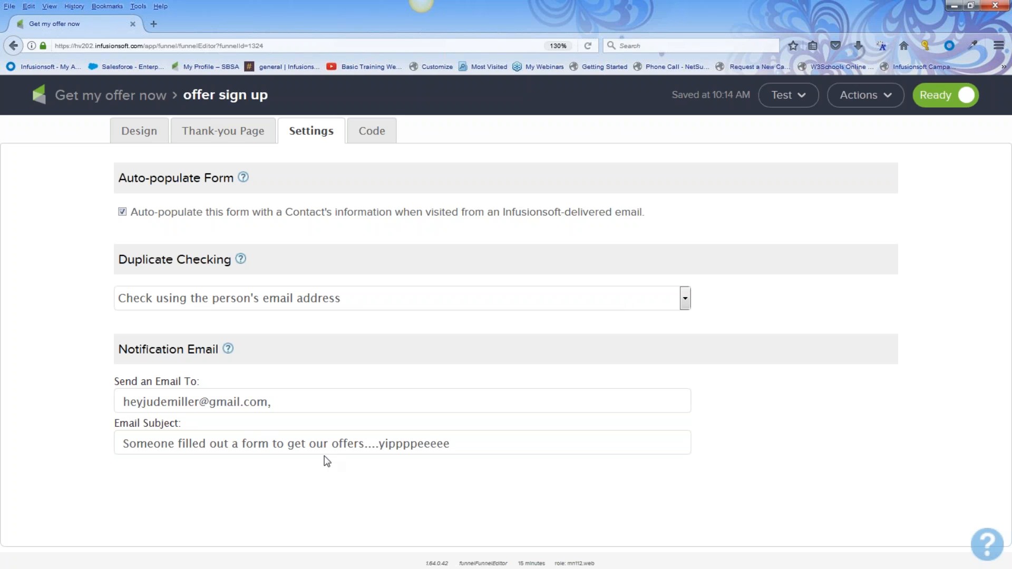
click(298, 407)
drag(293, 407, 105, 412)
key(BackSpace)
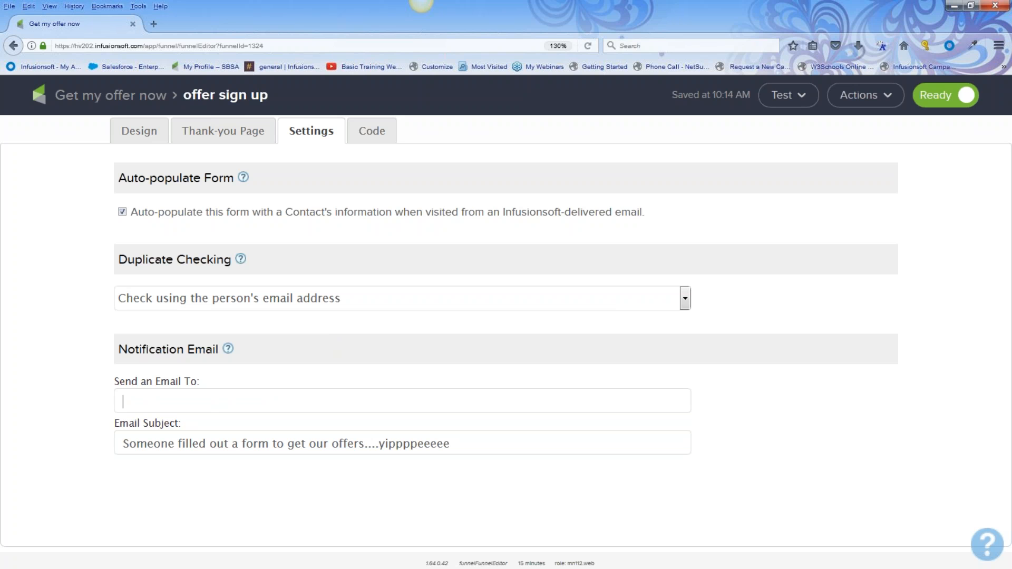
View the form's embed code, checking the webmaster option before returning to the Do It Yourself JavaScript snippet
click(381, 141)
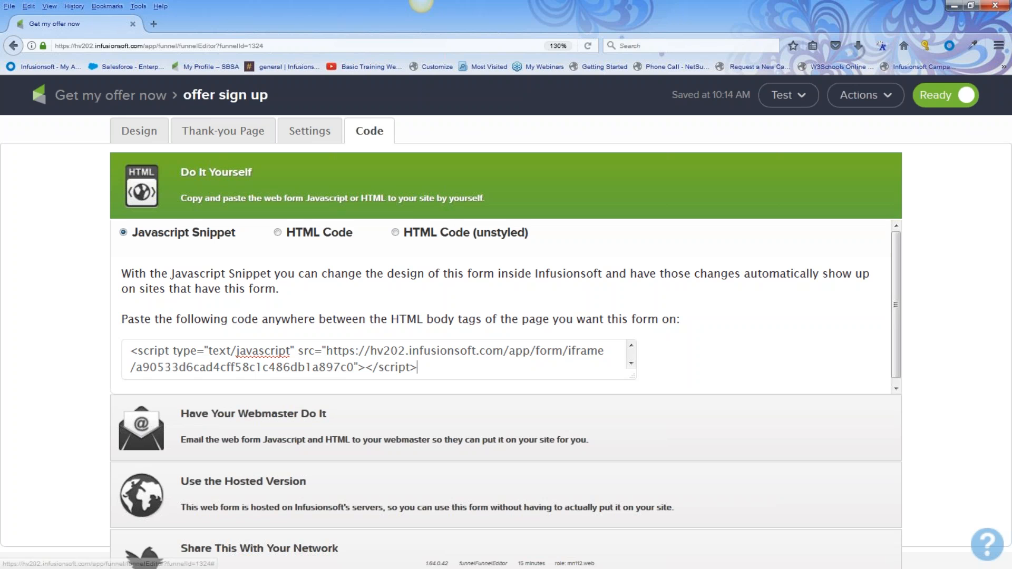
click(222, 418)
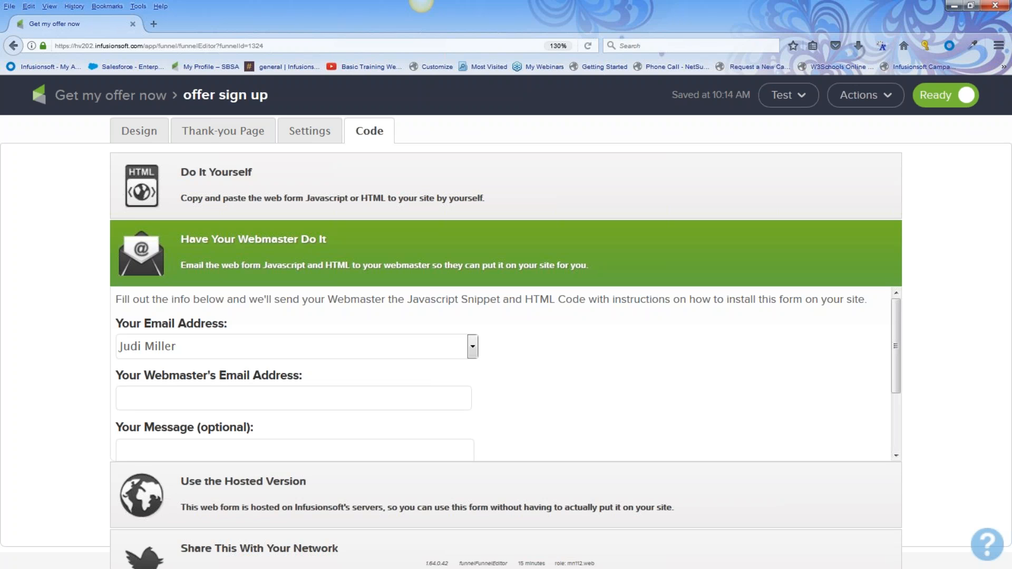
click(221, 176)
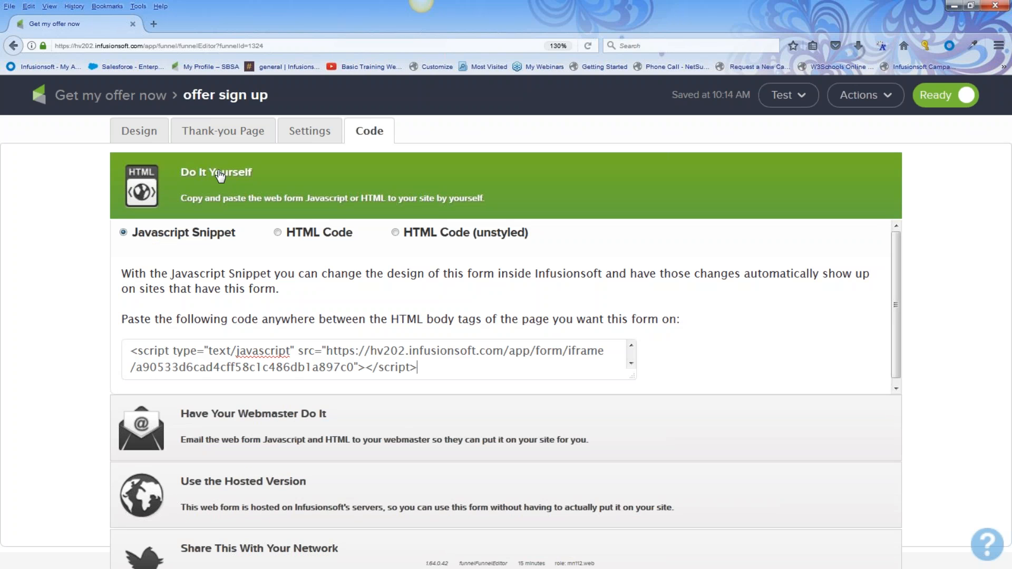
drag(422, 367, 85, 352)
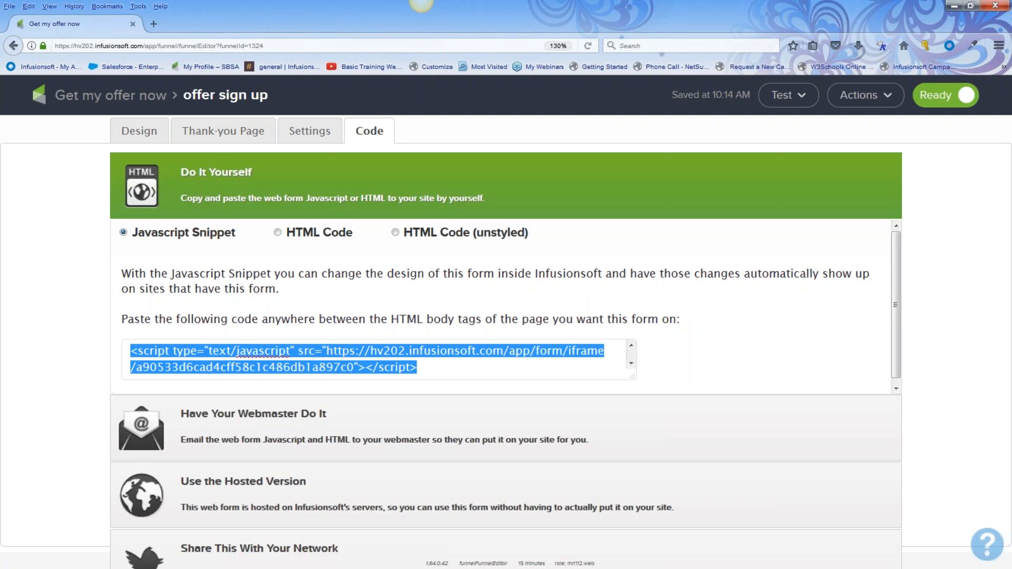
click(79, 421)
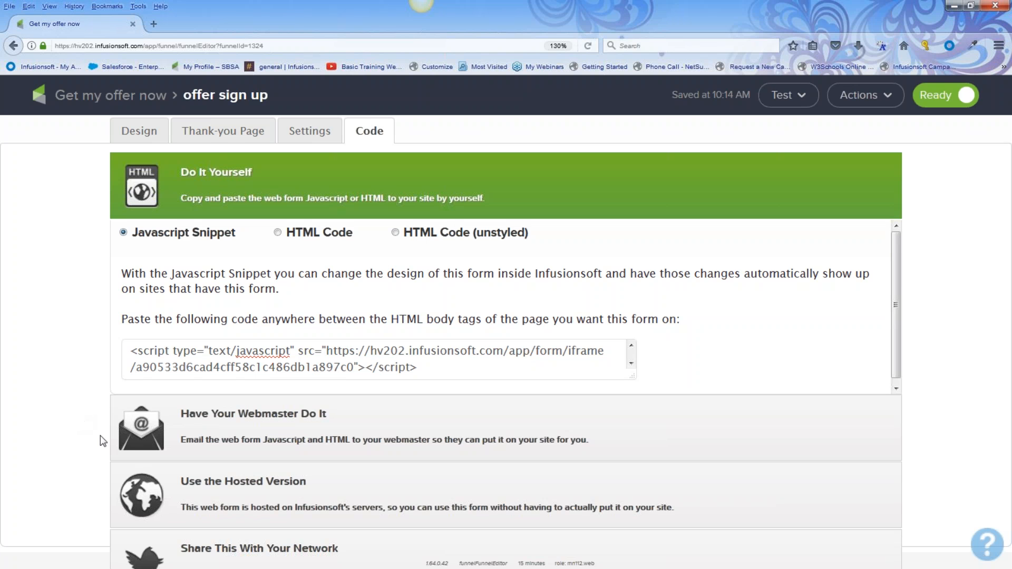
Change the hosted pretty URL ending from offer-sign-up3 to get-my-great-offers-now, then return to the campaign
click(199, 482)
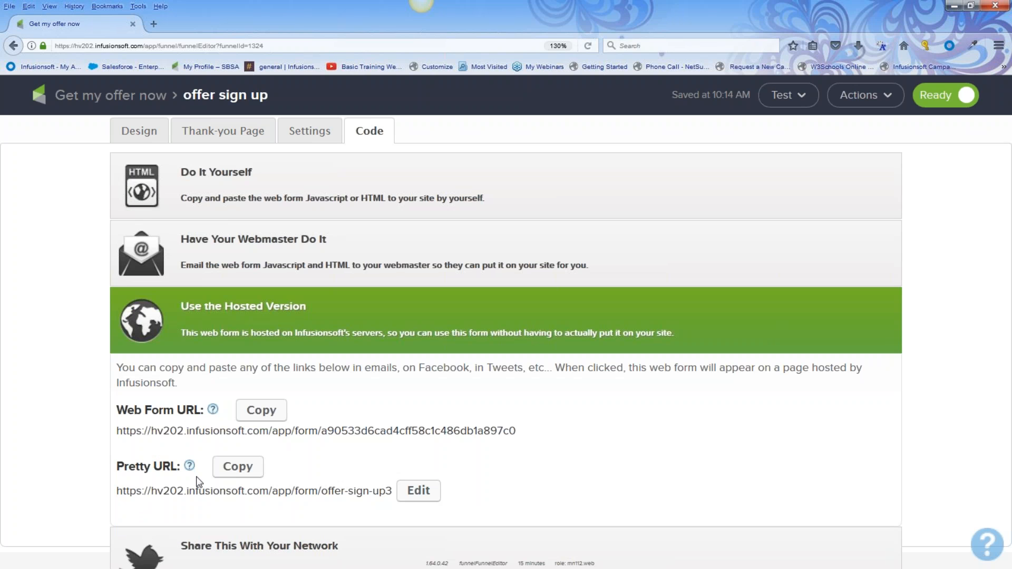
drag(117, 491, 392, 511)
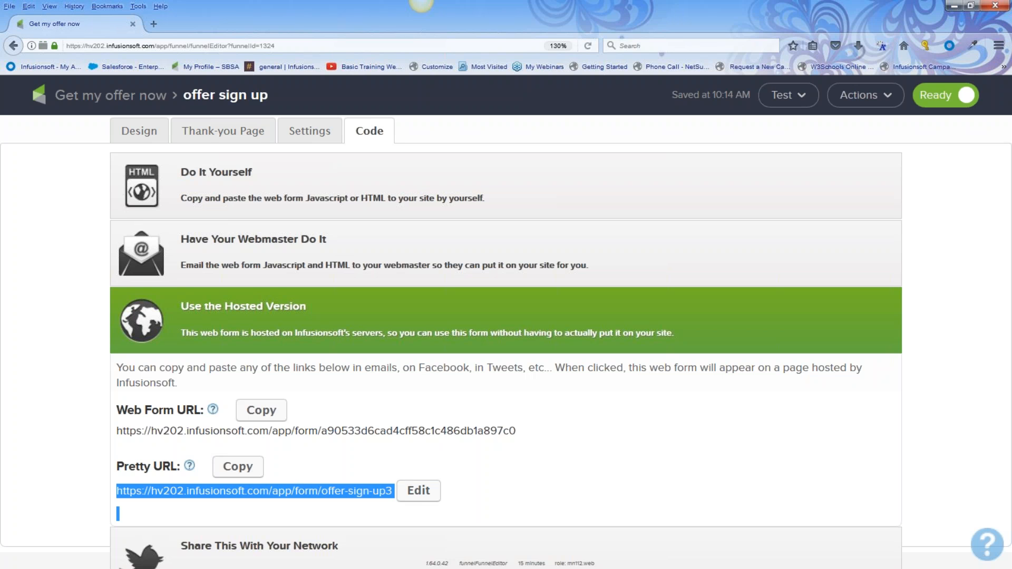
click(427, 491)
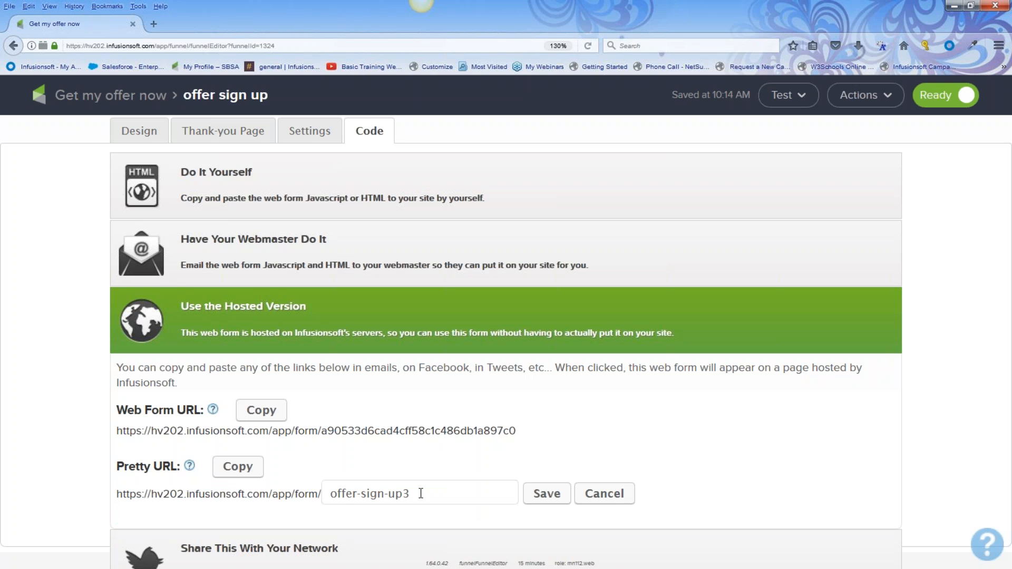
drag(421, 493, 245, 497)
text(get my grea)
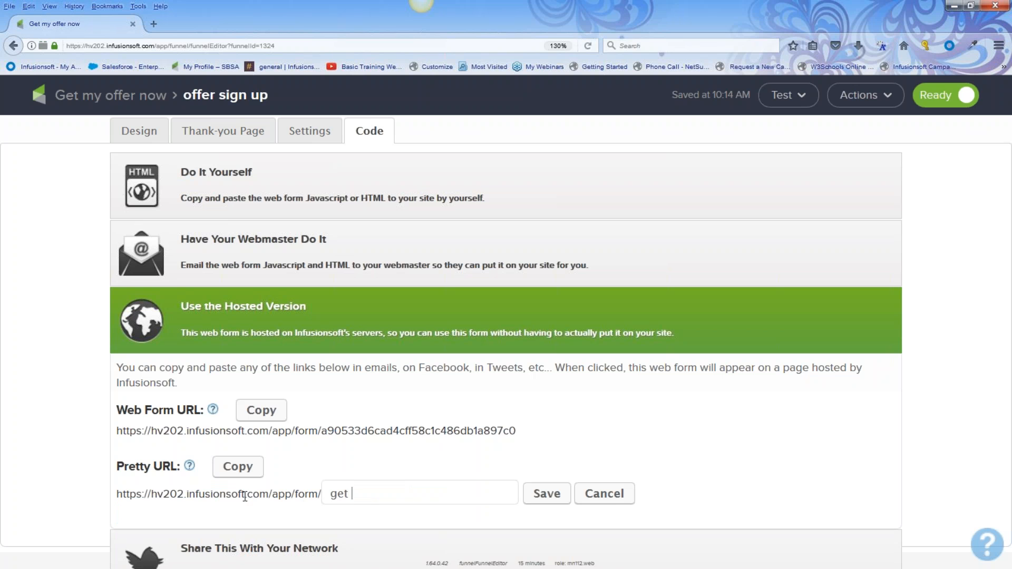
key(BackSpace)
text(at offers now)
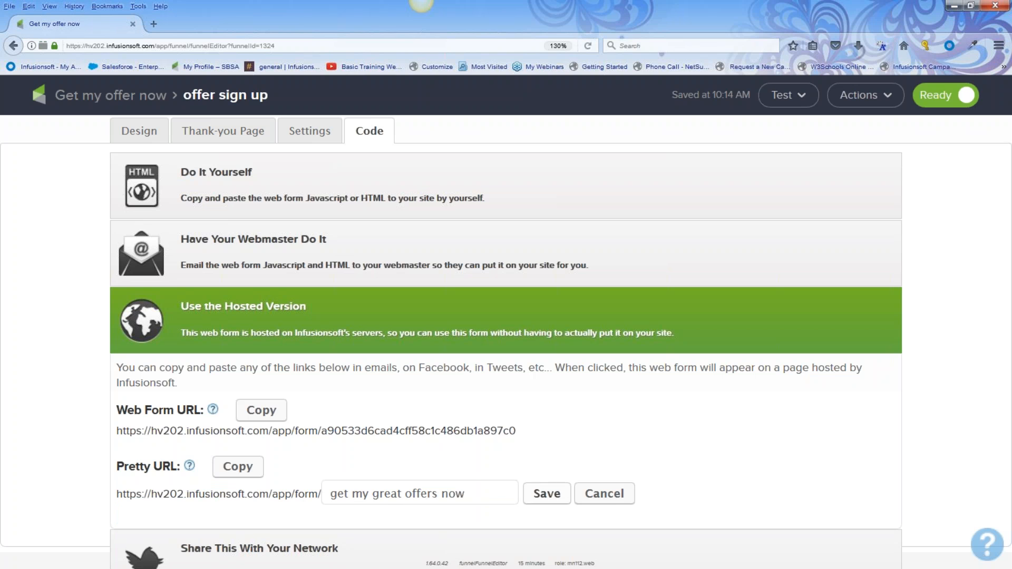
click(547, 494)
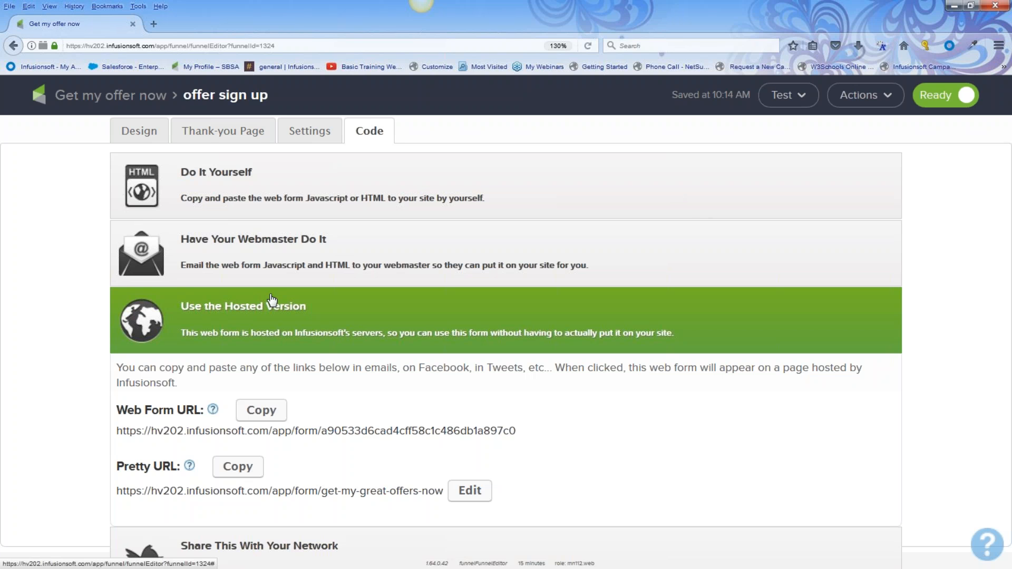
click(112, 100)
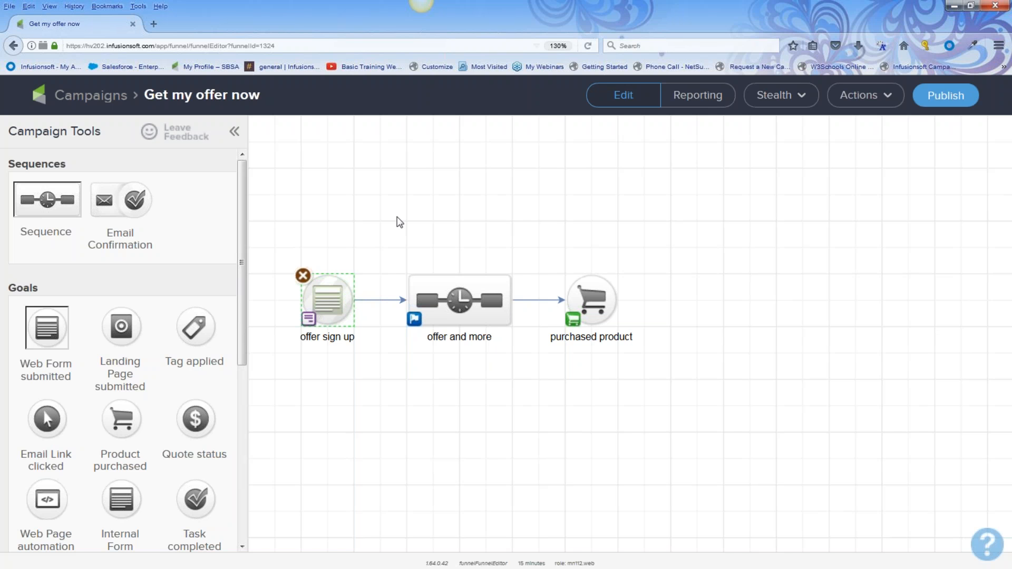
drag(396, 216, 532, 372)
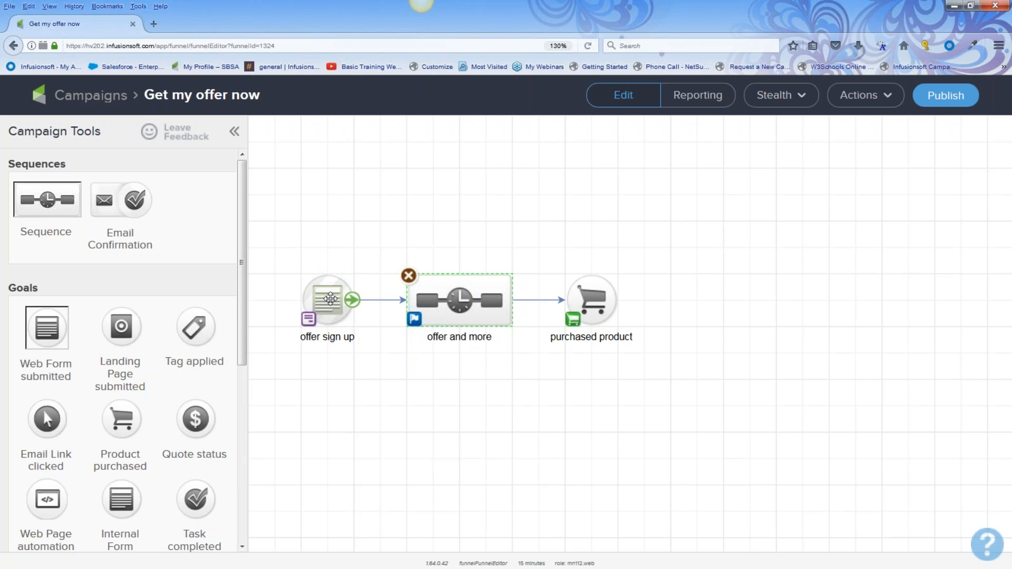
Double-click the offer and more sequence on the campaign canvas to open its editor
double_click(461, 298)
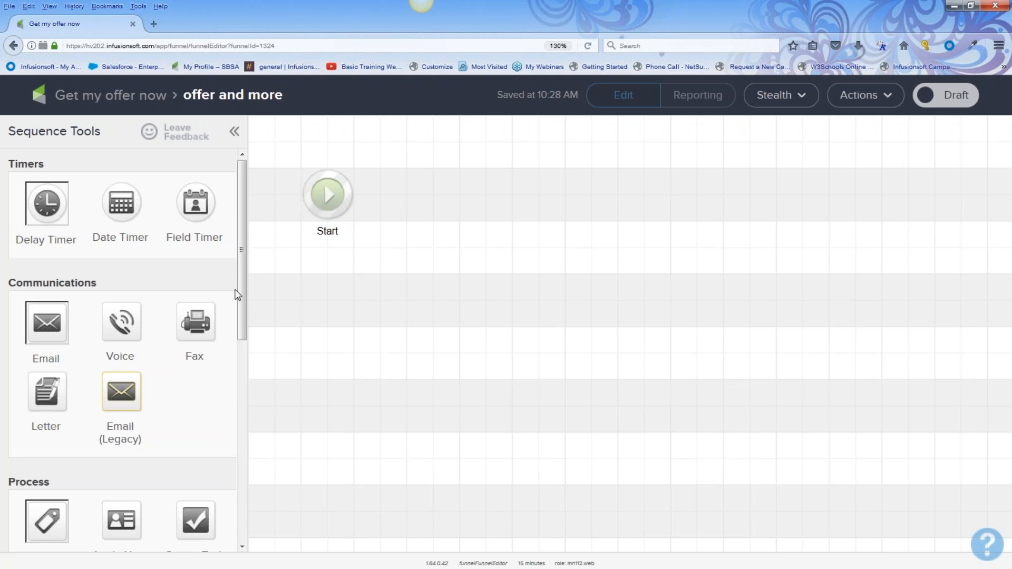
Add a tag step after Start that applies a newly created 'April offer sign up' tag
drag(240, 293, 242, 427)
drag(50, 255, 8, 254)
drag(40, 296, 422, 188)
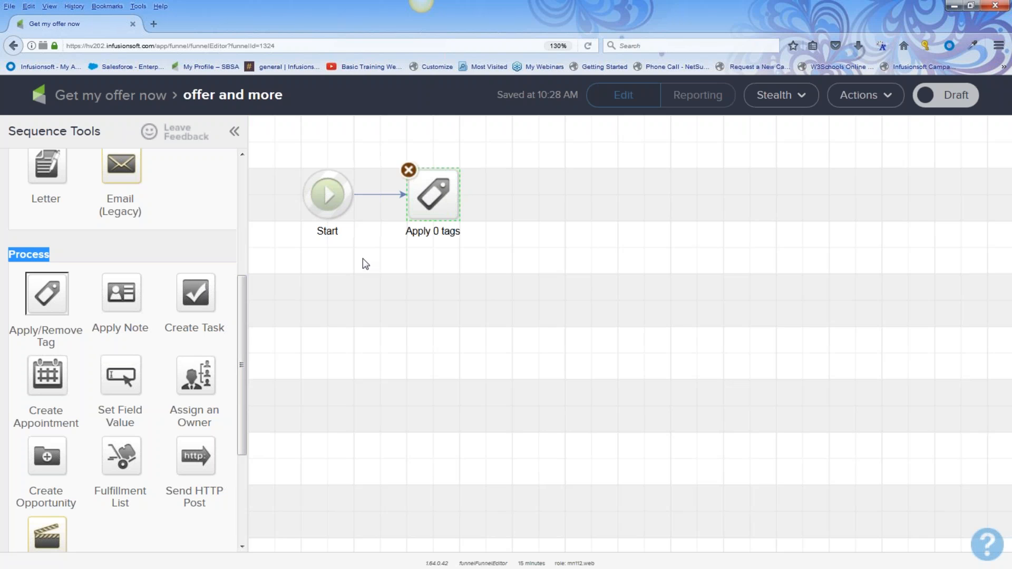
mouse_move(428, 203)
double_click(432, 195)
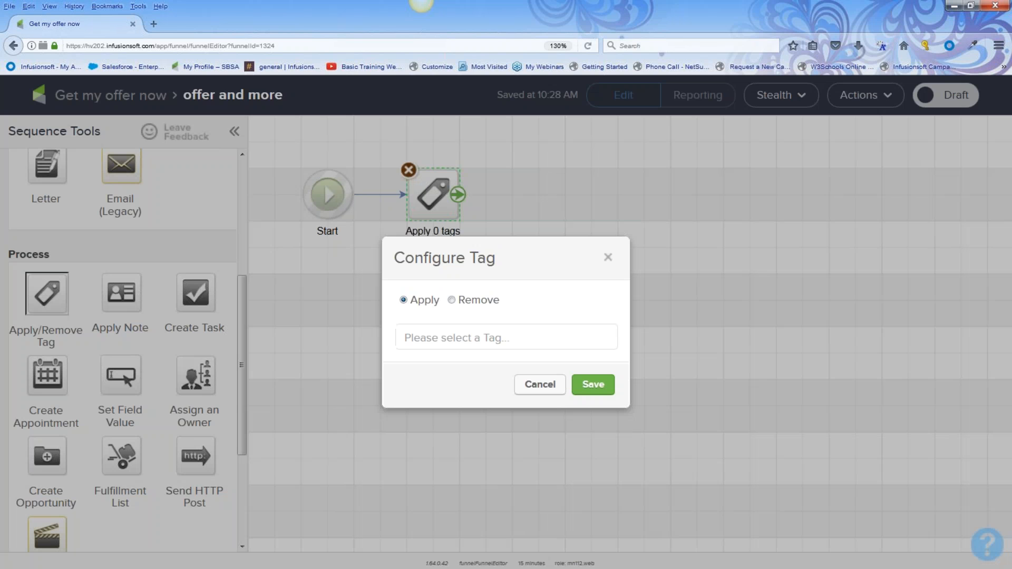
click(438, 336)
text(April offer sign up)
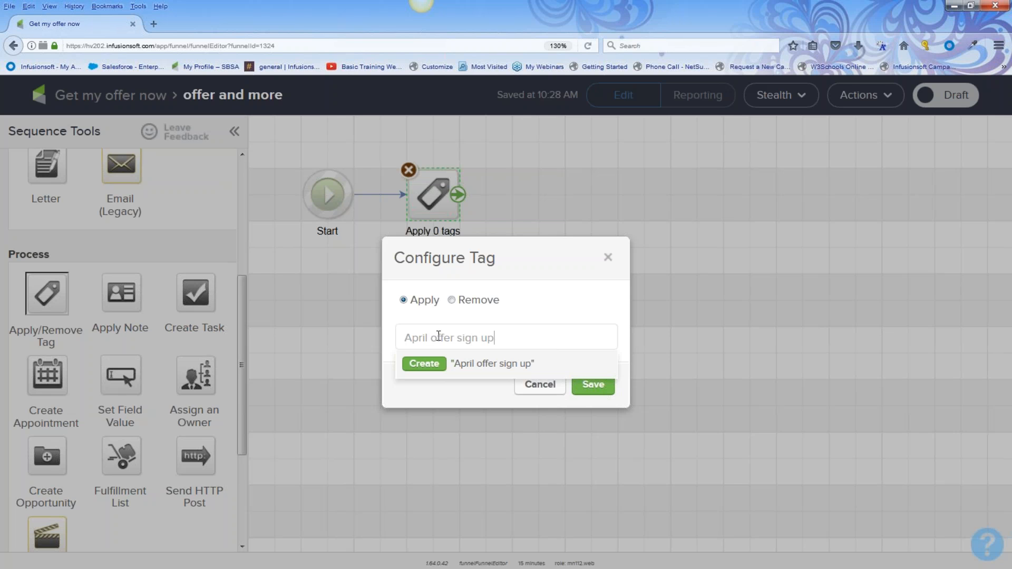
click(425, 365)
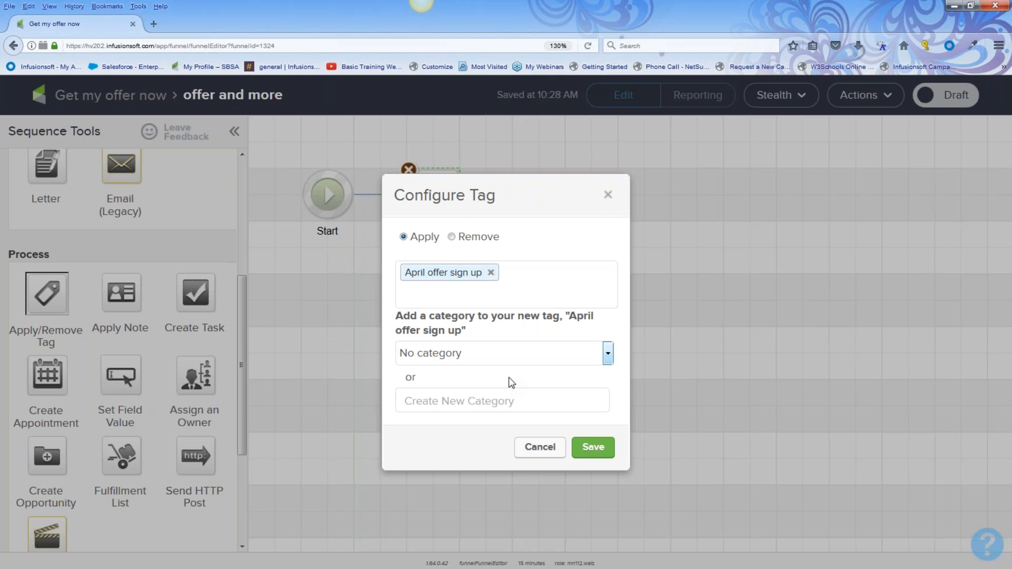
click(593, 448)
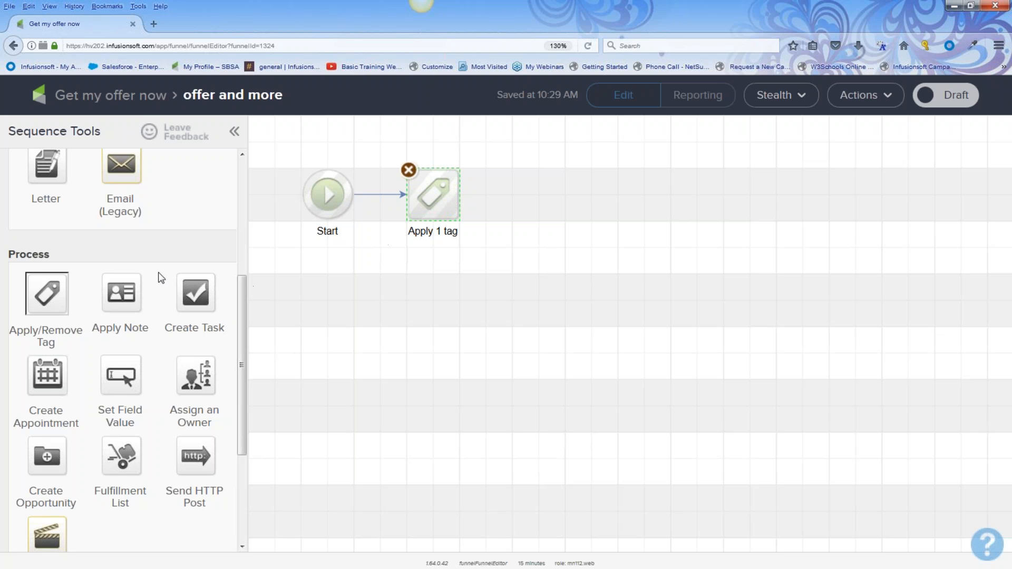
scroll(131, 282, up, 4)
Place an email after the tag step and name it 'offer 1 and welcome'
drag(75, 294, 2, 293)
drag(45, 323, 543, 185)
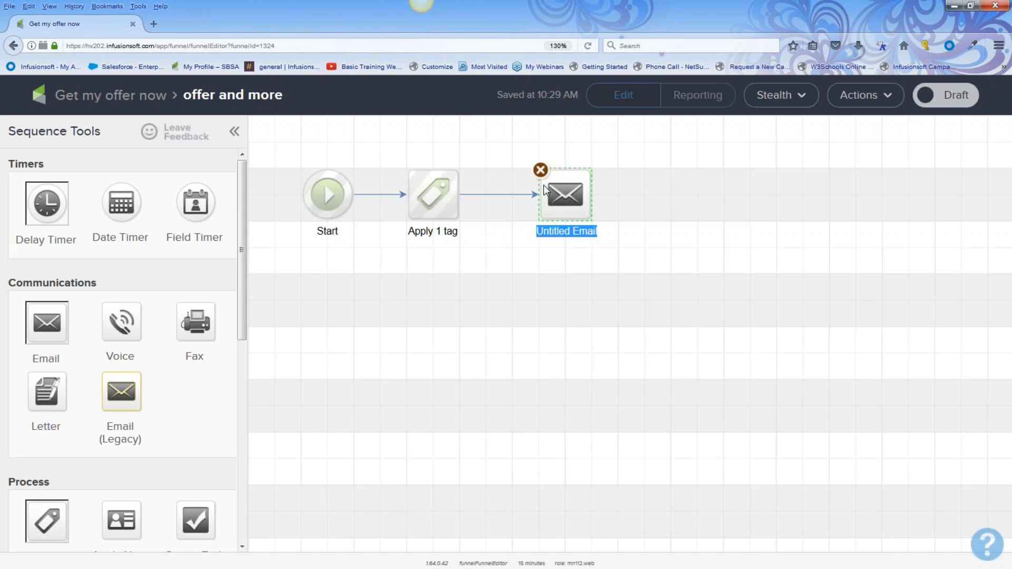
text(off)
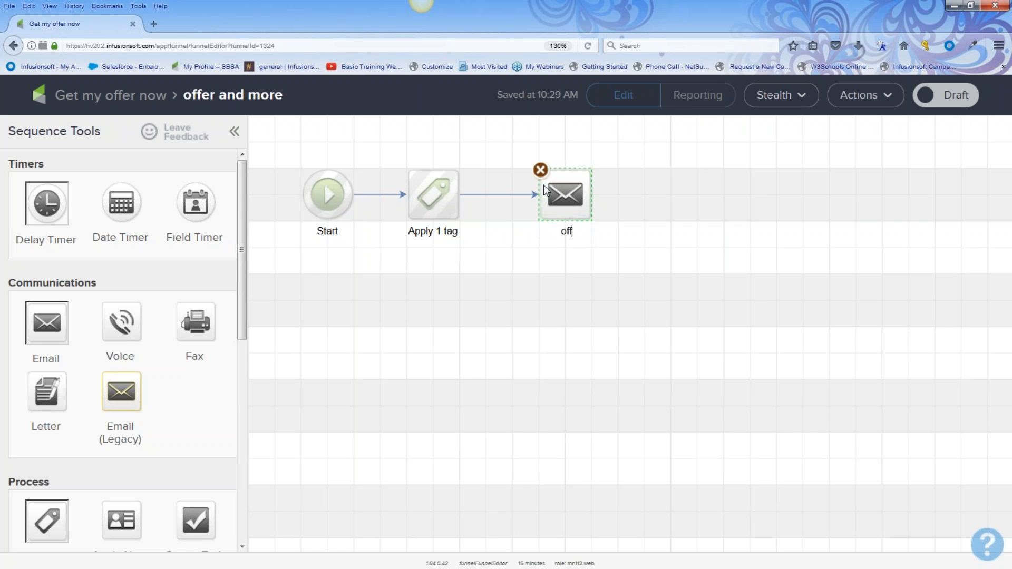
text(er 1 and welcome)
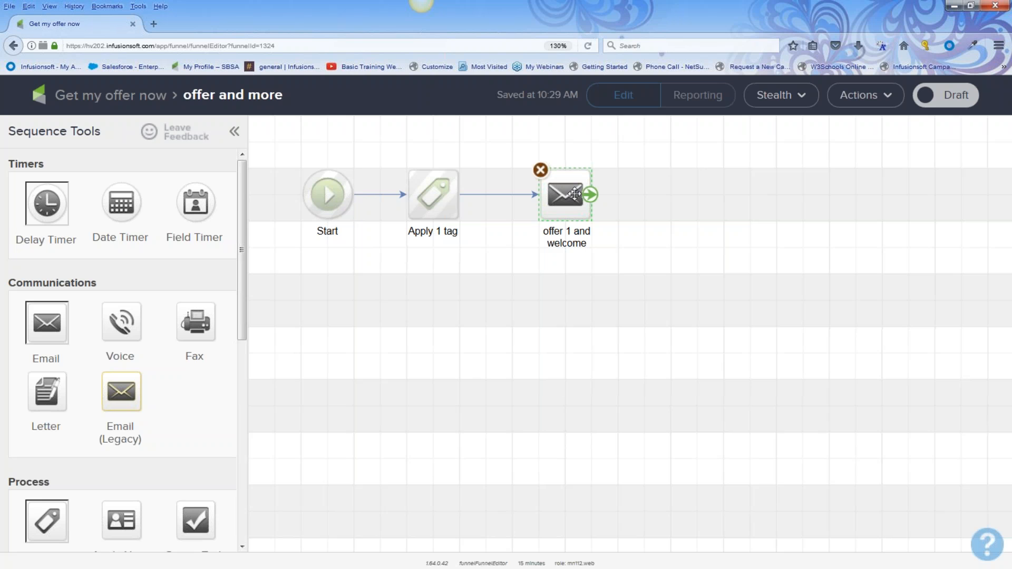
click(563, 194)
Open the offer 1 and welcome email and use the Instant marketing ideas template from My Templates
double_click(563, 194)
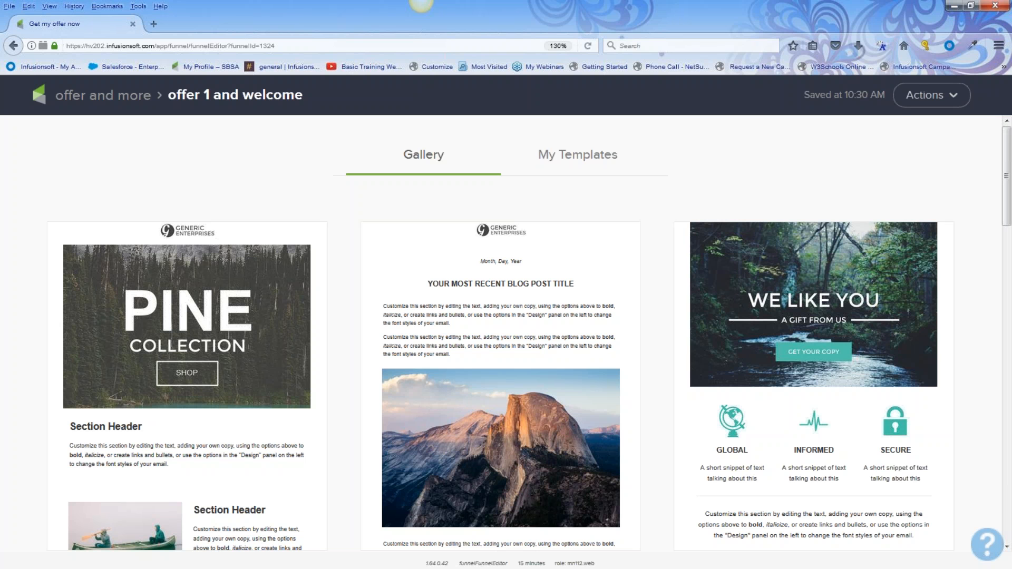
click(562, 160)
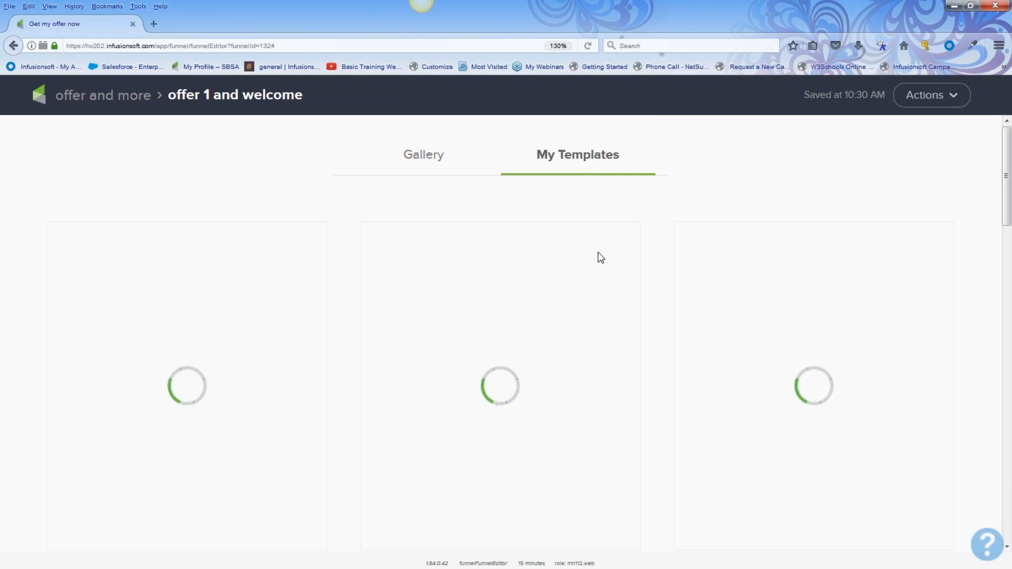
scroll(599, 255, down, 3)
scroll(549, 299, down, 15)
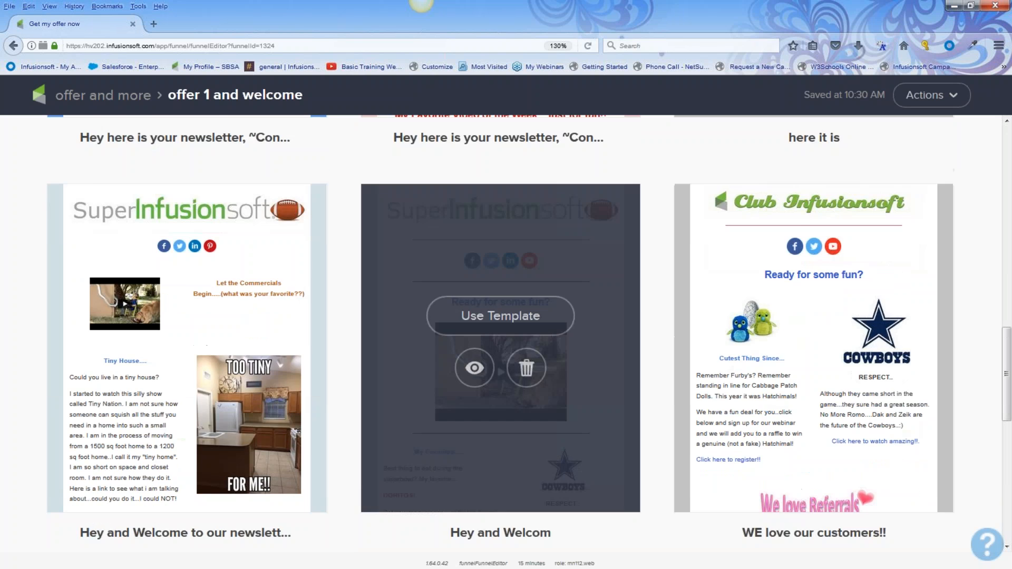
scroll(477, 344, down, 10)
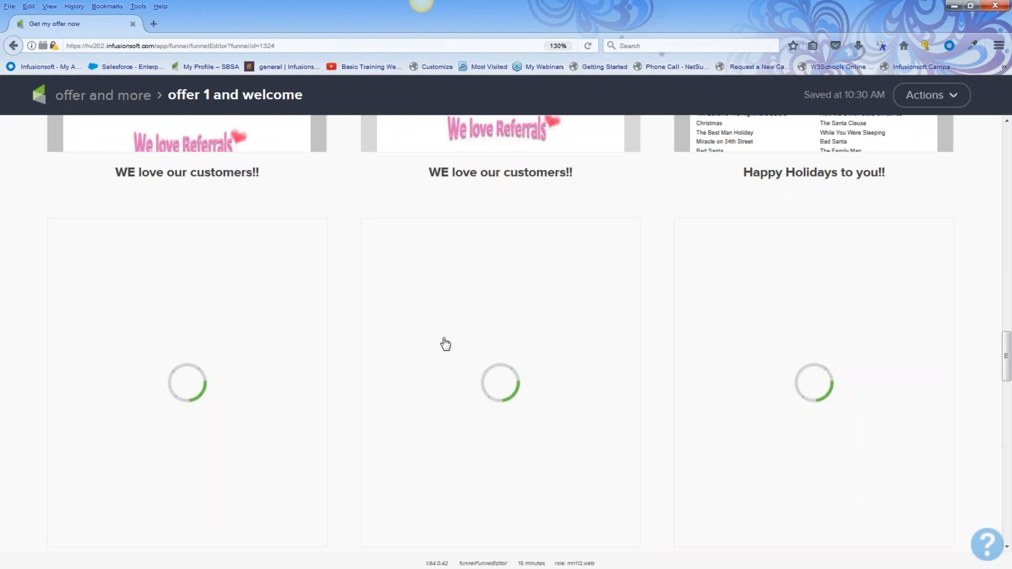
scroll(501, 343, down, 10)
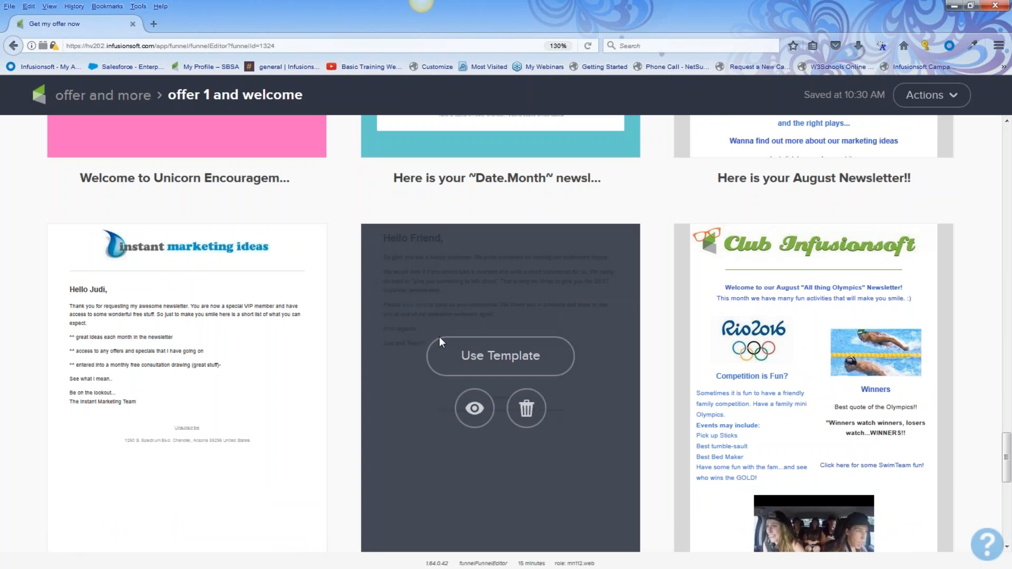
mouse_move(225, 333)
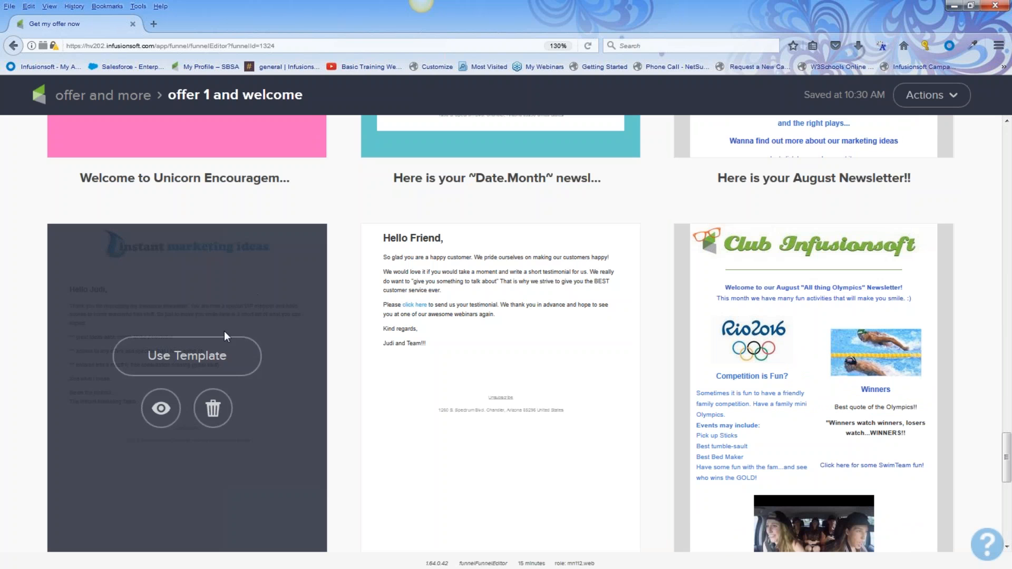
click(210, 358)
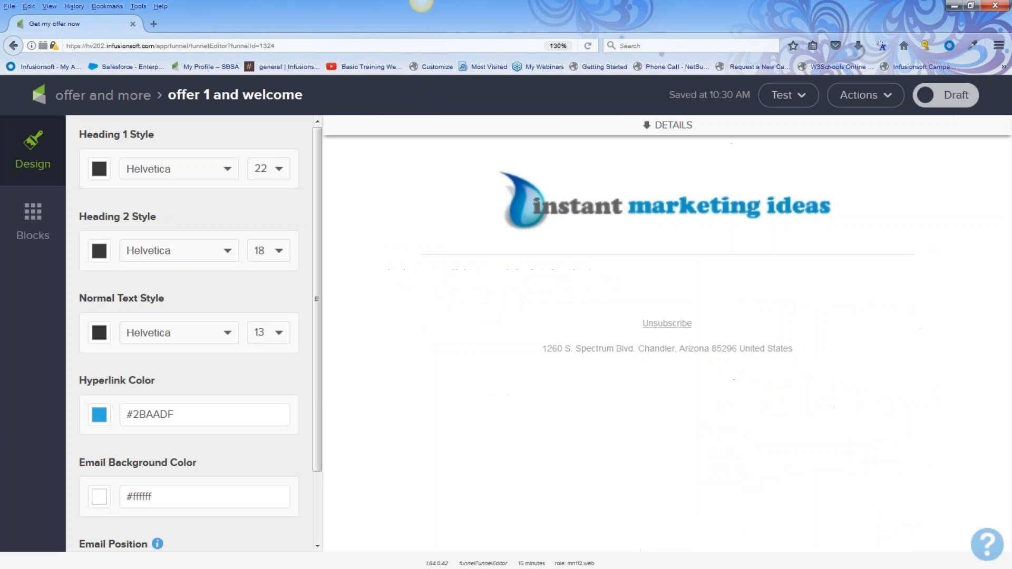
Append 'here is our offer' to the email subject, mark it Ready, and go back to the sequence
click(648, 134)
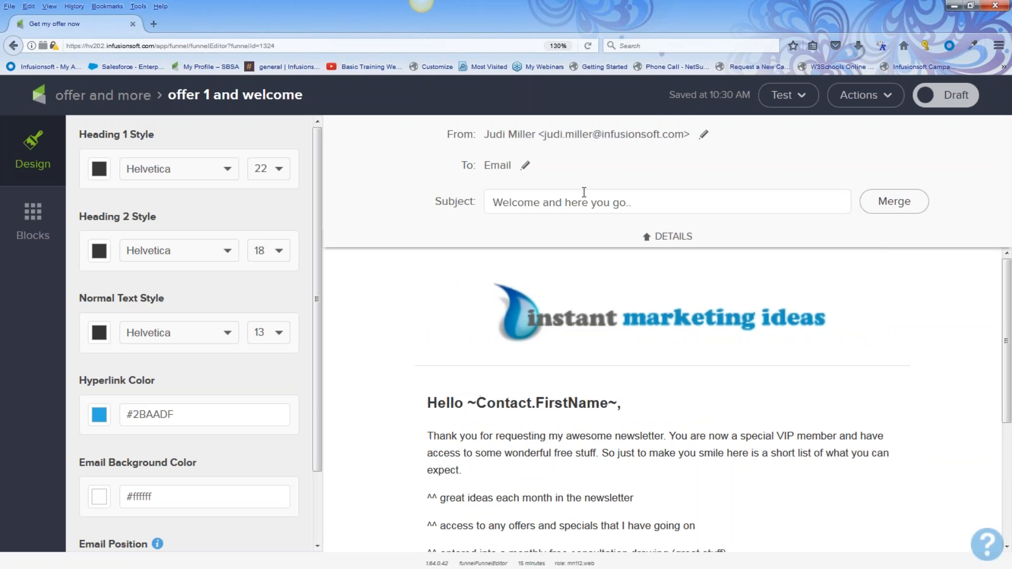
click(640, 206)
text(here is our offer)
click(938, 102)
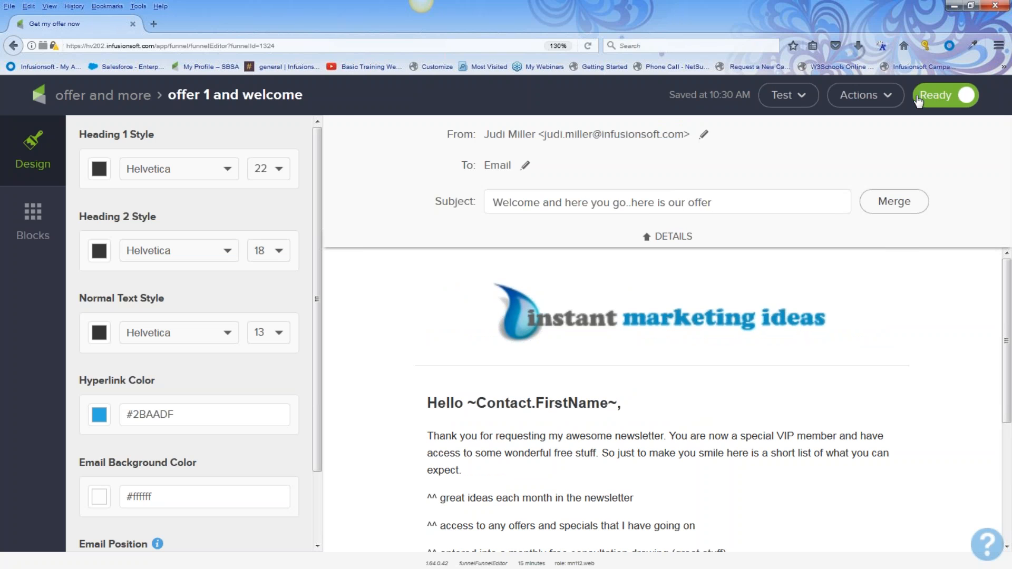
click(111, 100)
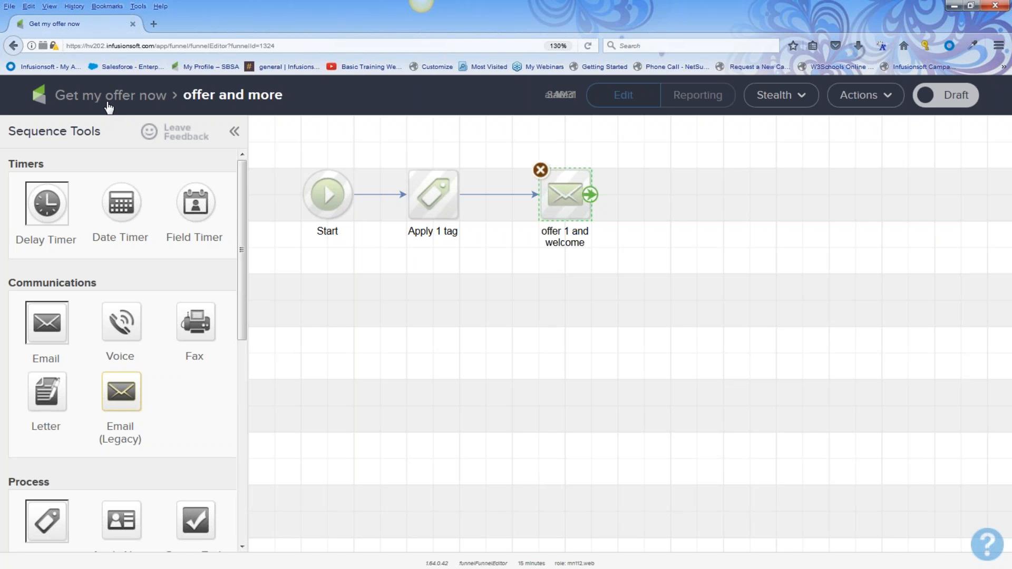
Add a delay timer after offer 1 and welcome waiting at least 2 days, then weekday 8:00 AM
drag(48, 169, 8, 165)
drag(46, 203, 657, 188)
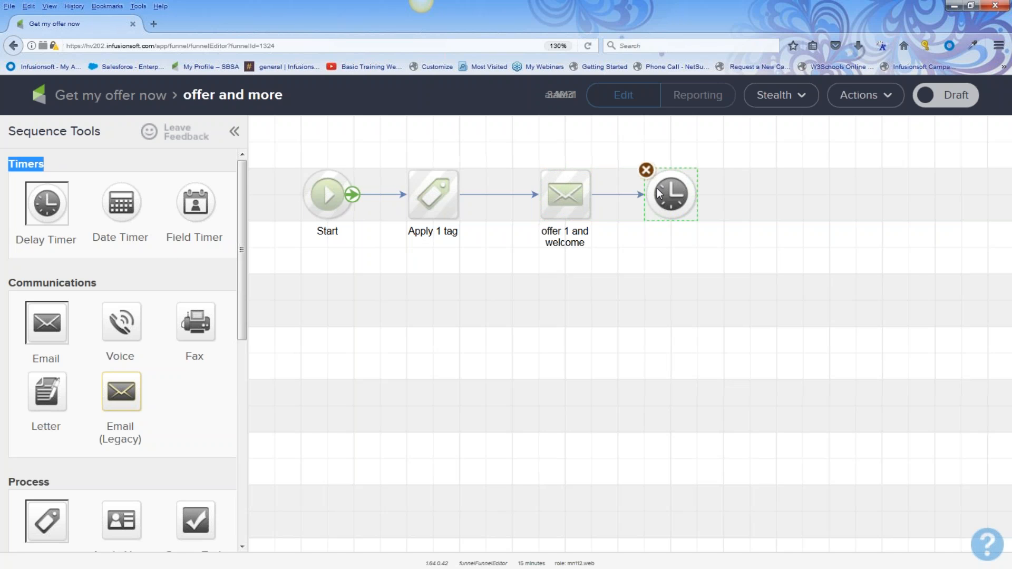
mouse_move(676, 193)
double_click(675, 193)
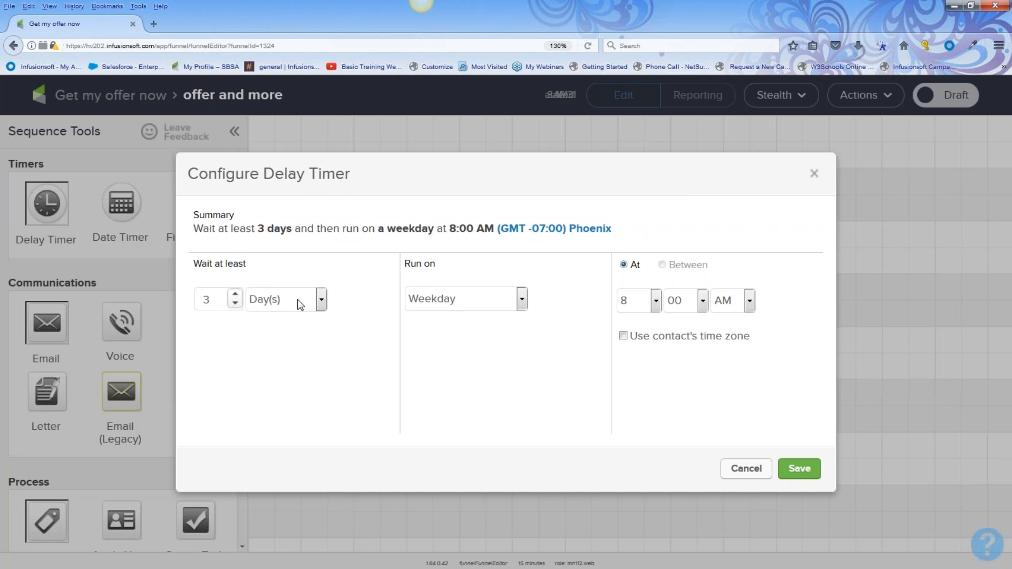
click(233, 305)
click(799, 473)
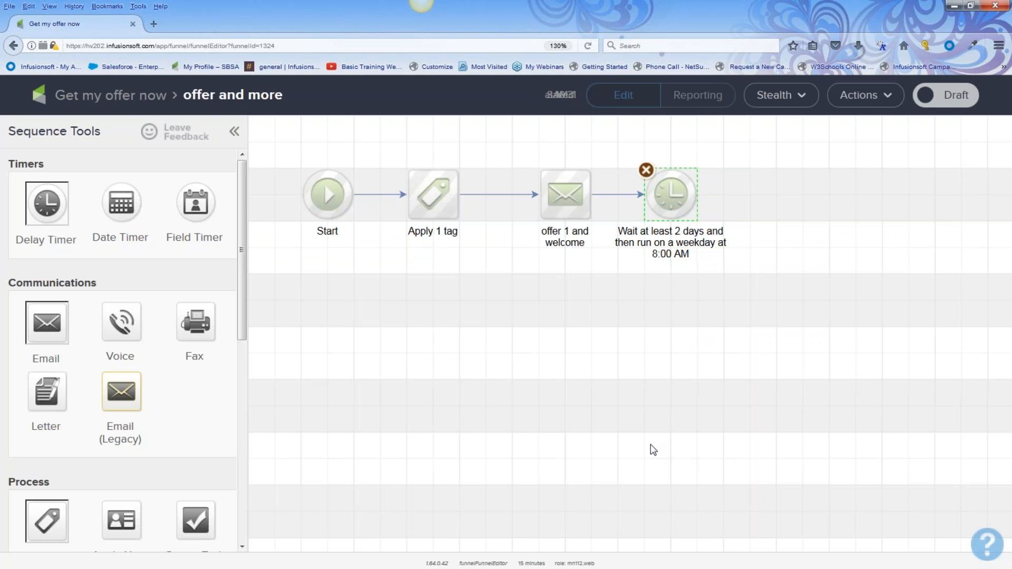
drag(98, 284, 20, 299)
Duplicate the offer 1 and welcome email and connect the copy after the 2-day timer
right_click(564, 200)
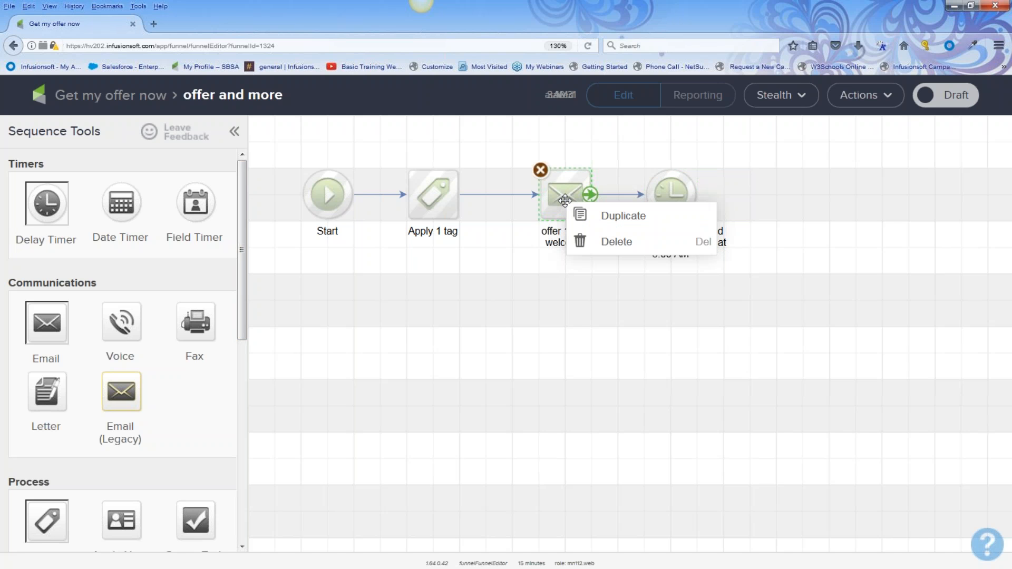
click(605, 220)
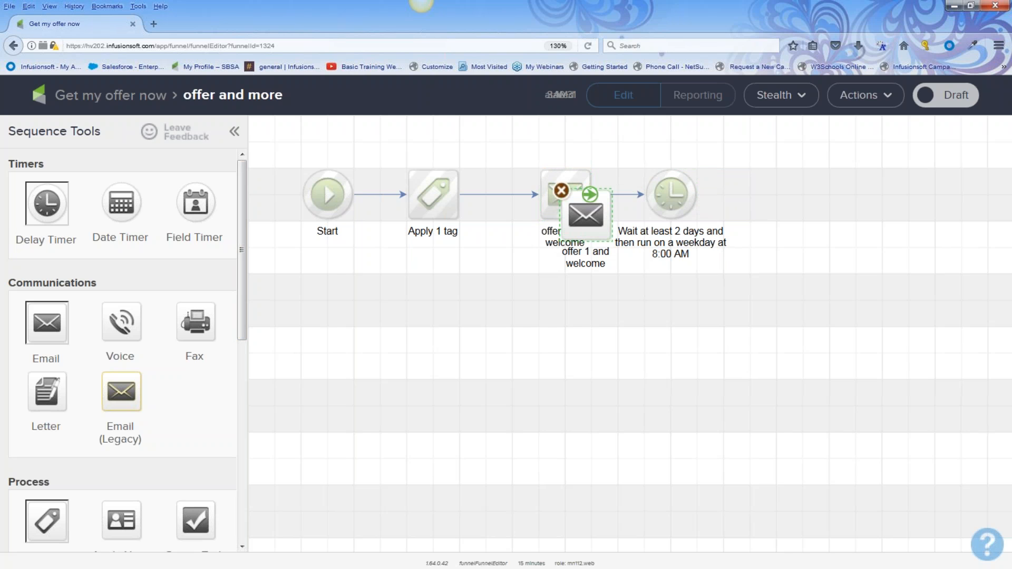
drag(578, 219, 787, 198)
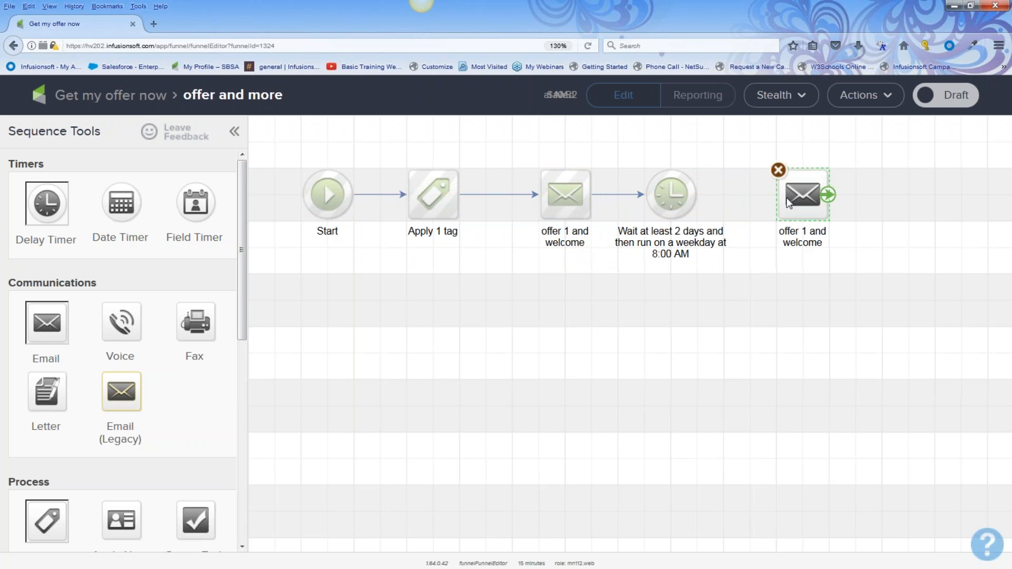
mouse_move(683, 199)
drag(695, 195, 796, 215)
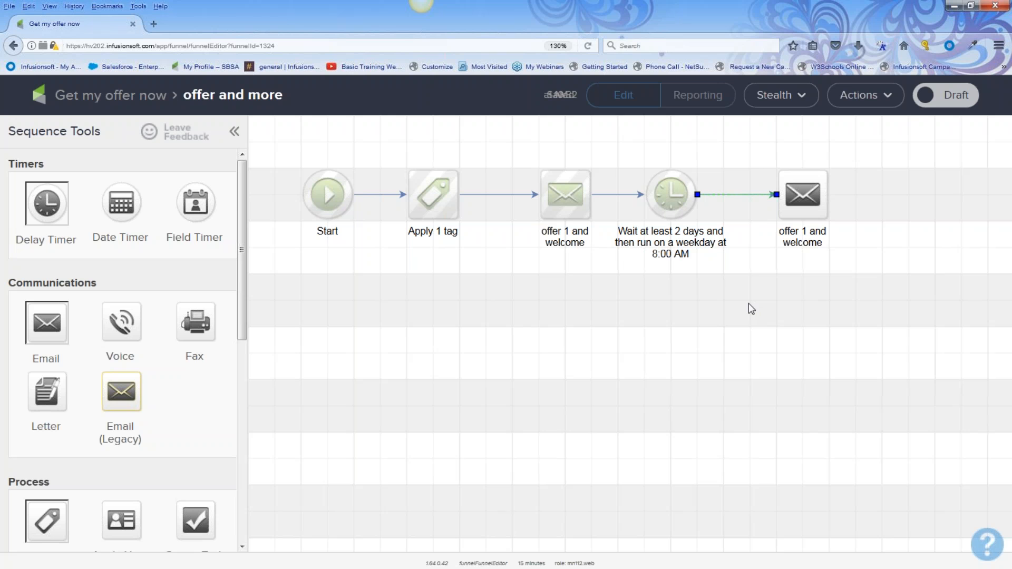
Rename the copied email 'offer 2 20 % off' and open it for editing
click(801, 238)
double_click(802, 239)
text(of)
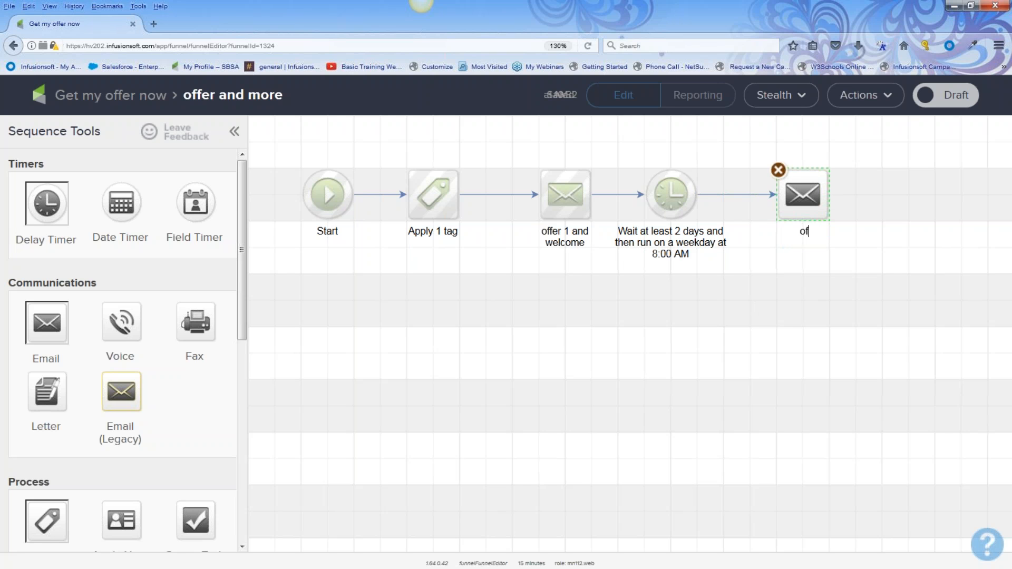
text(fer 2 20 % off)
double_click(800, 193)
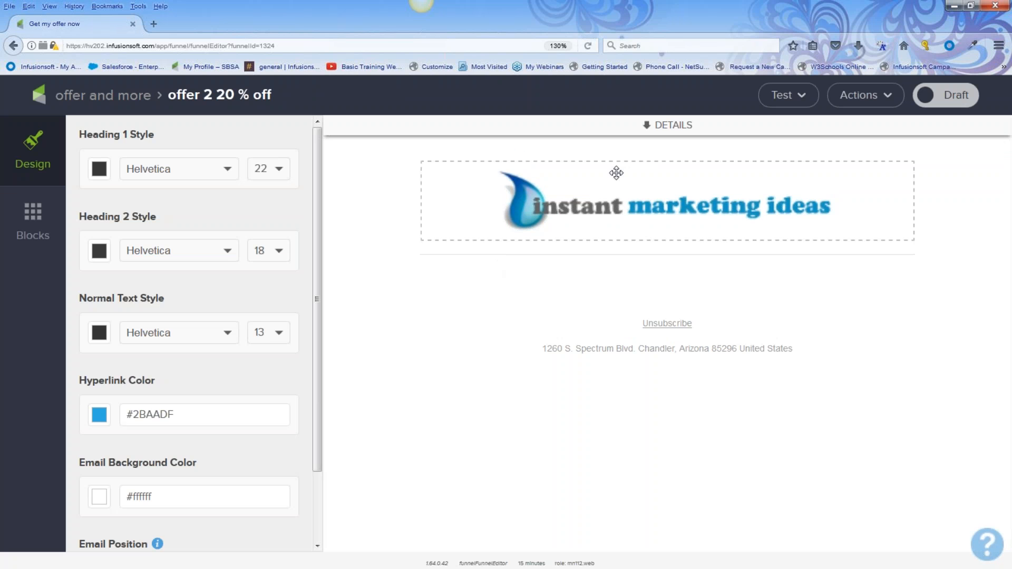
Change the offer 2 email subject to '2nd chance for romance...not really' and mark it Ready
click(646, 125)
drag(728, 199, 489, 203)
text(2n)
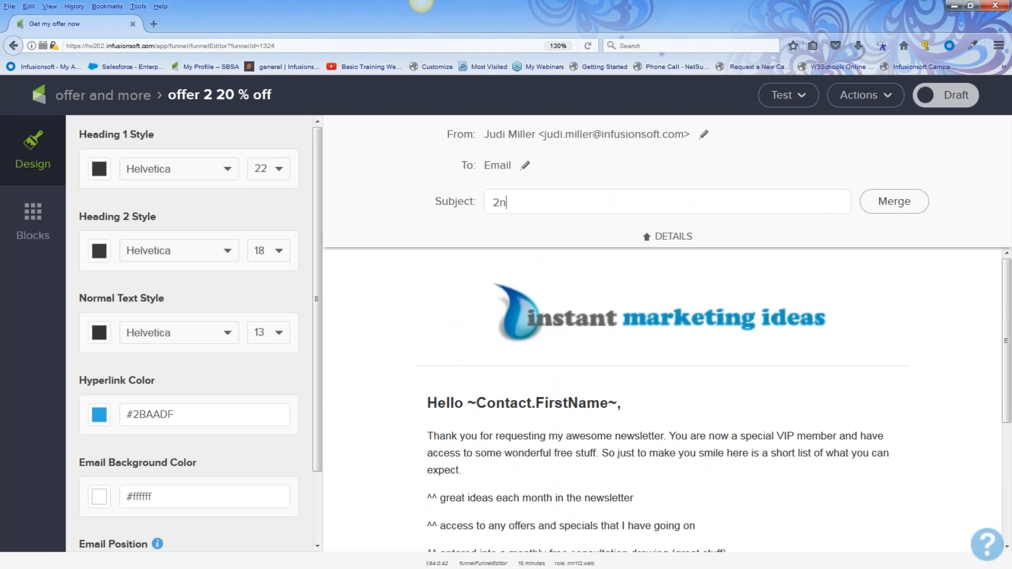
text(d chance for romance...not really)
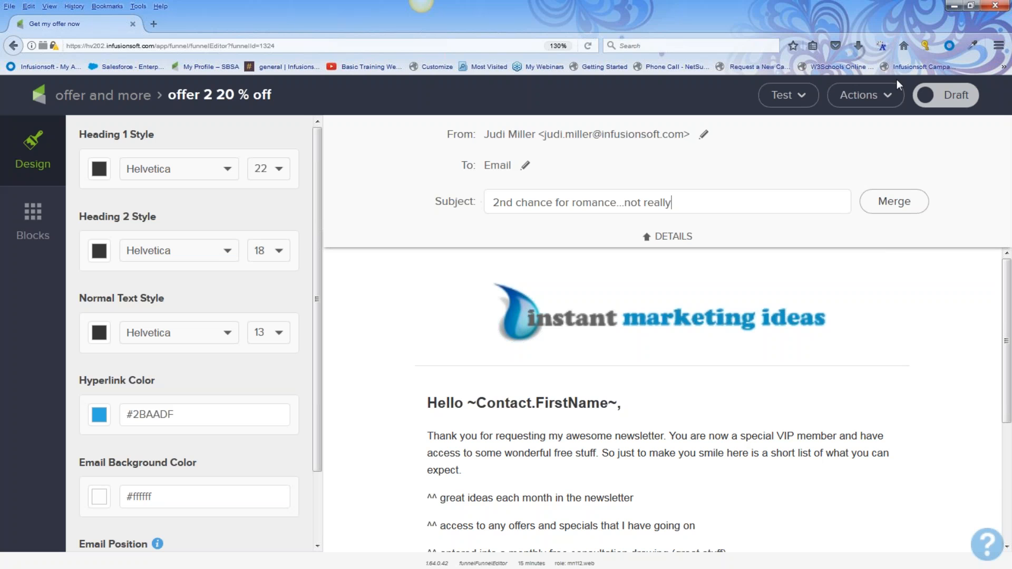
click(955, 98)
click(132, 95)
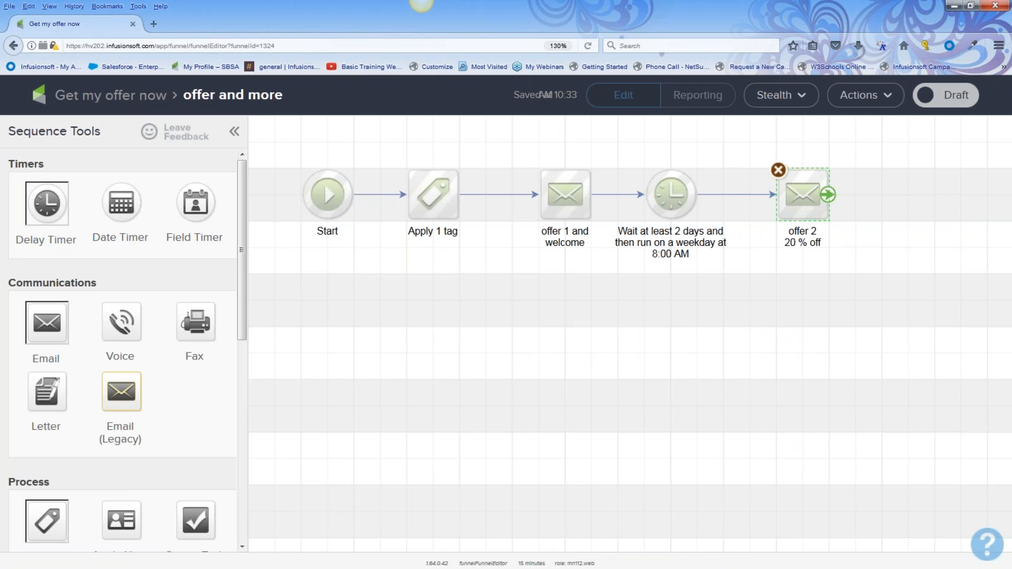
Add a 3-day weekday 8:00 AM delay timer after the offer 2 email
click(810, 272)
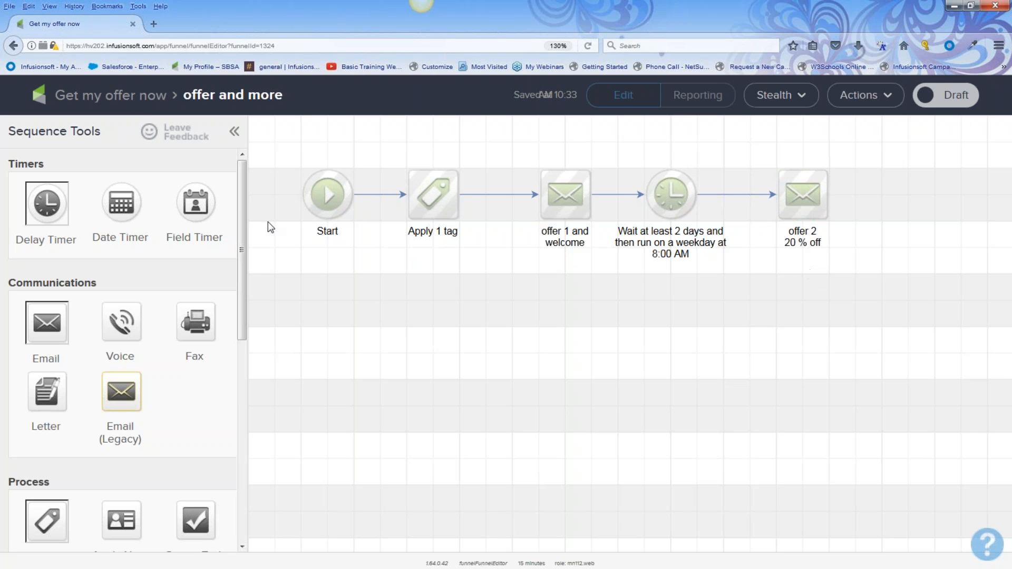
drag(55, 207, 912, 217)
click(906, 188)
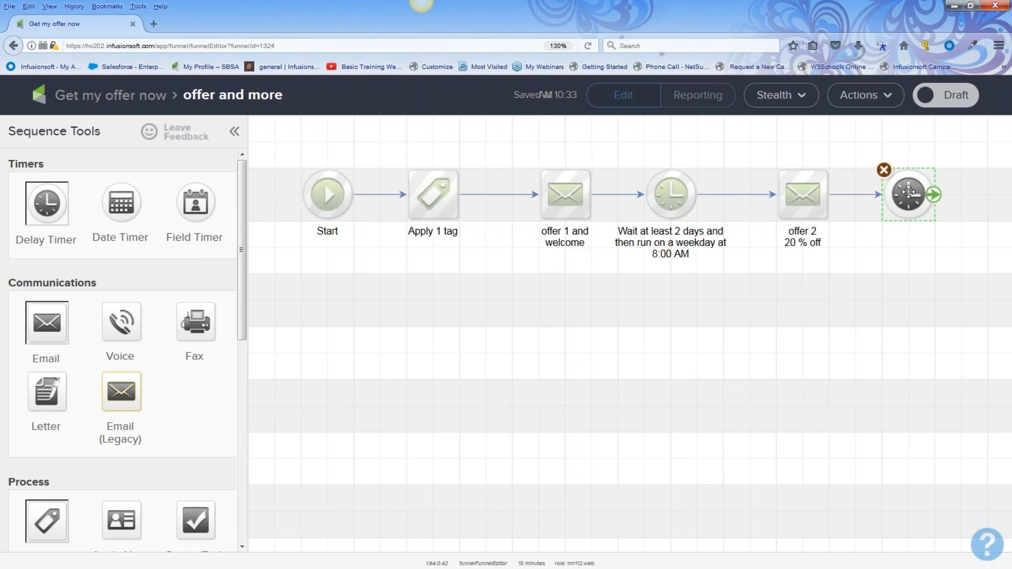
double_click(909, 192)
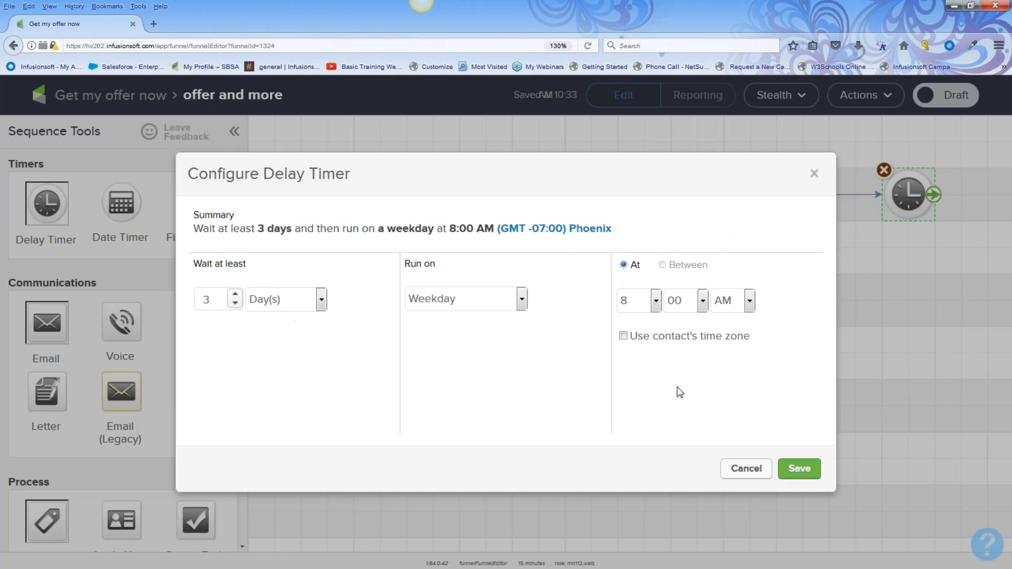
click(799, 469)
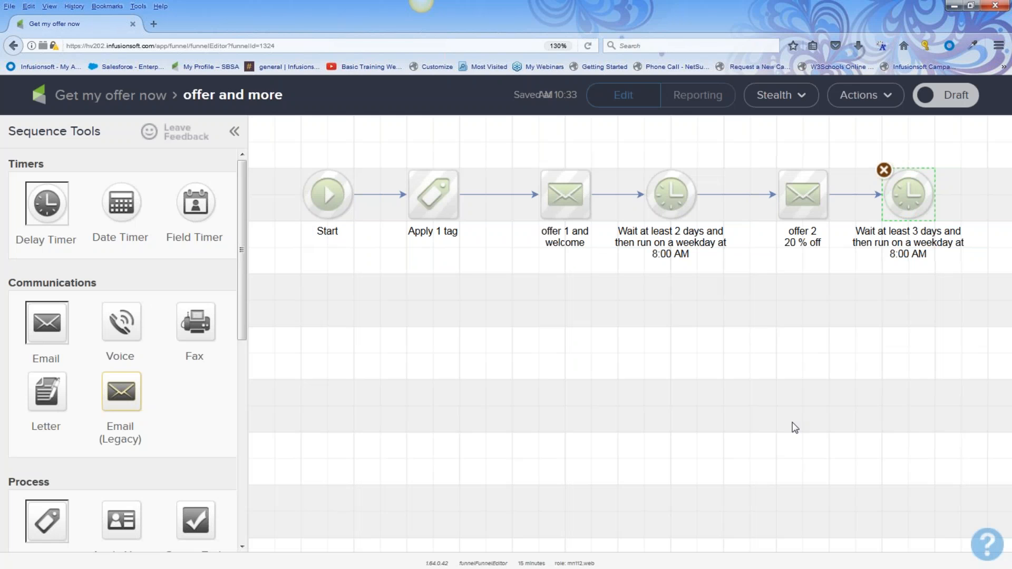
Duplicate the offer 2 20 % off email and connect the copy below the timer
right_click(800, 201)
click(857, 216)
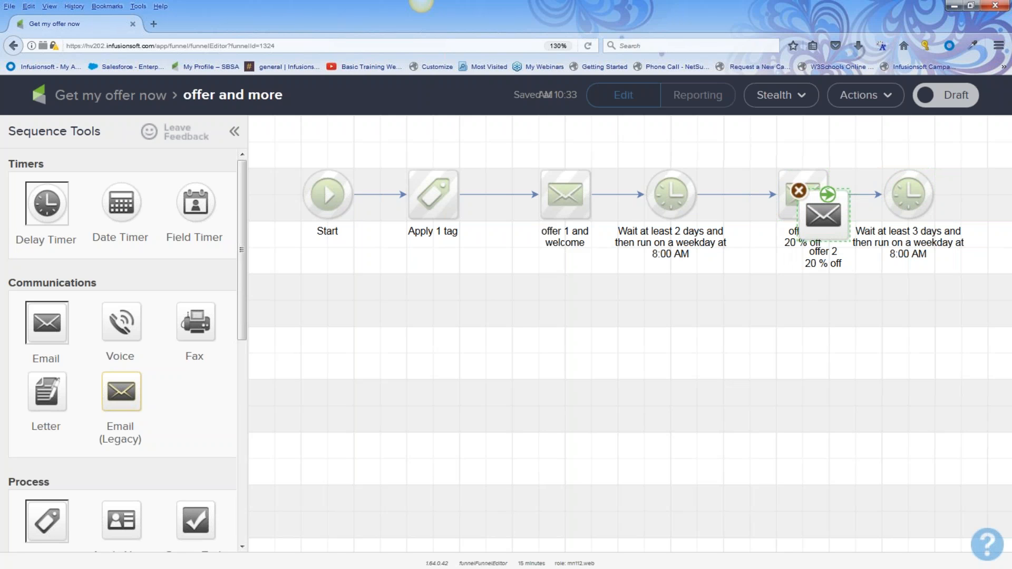
drag(825, 215, 913, 301)
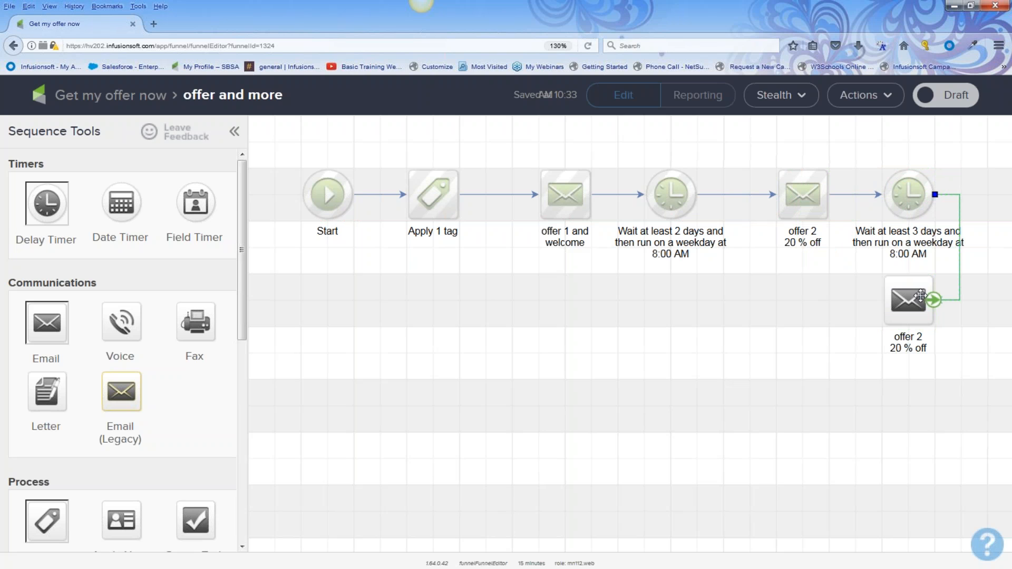
drag(903, 347, 768, 363)
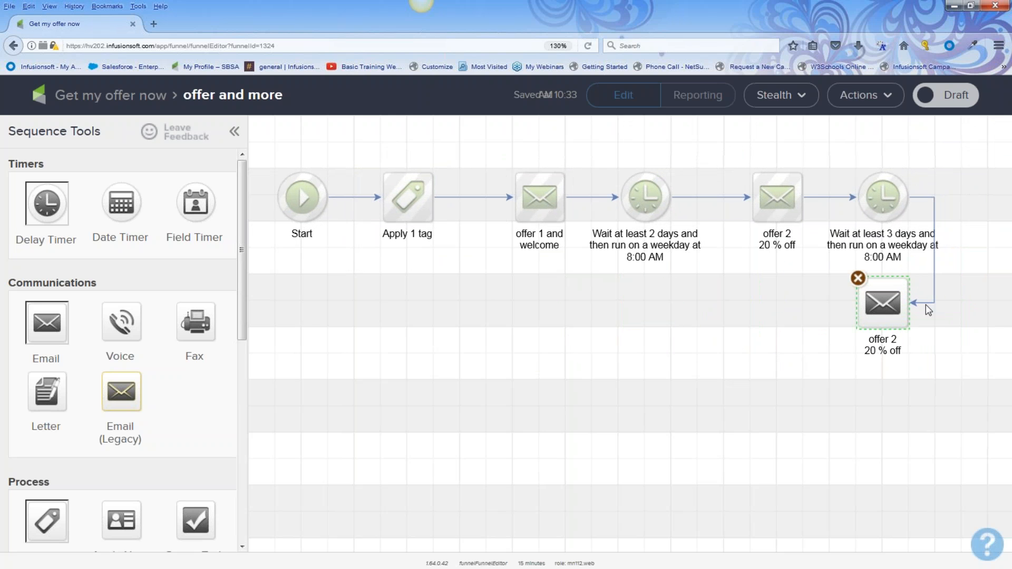
Set the copied email's subject to 'Third and final offer' and mark it Ready
right_click(769, 361)
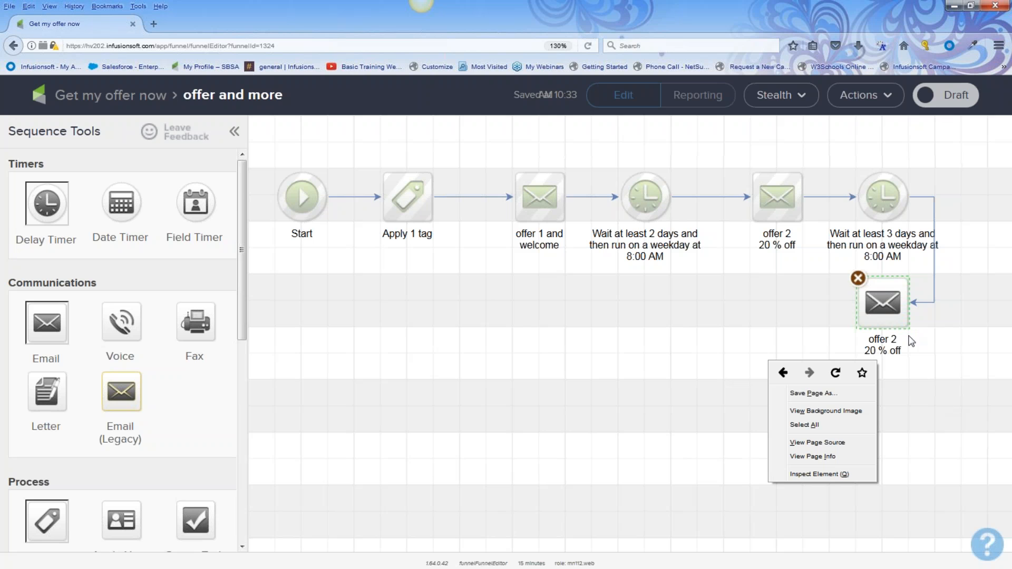
double_click(883, 305)
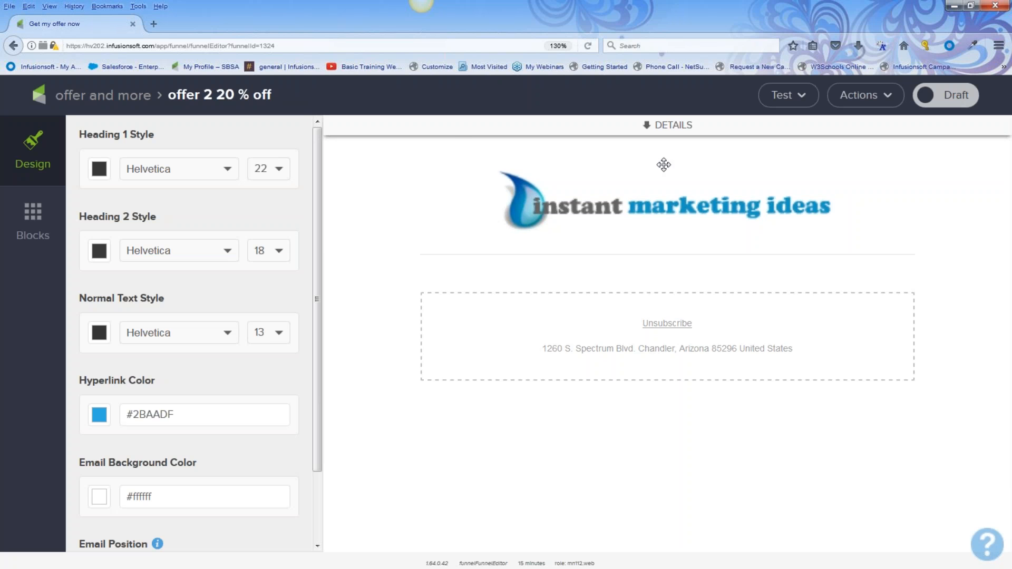
click(648, 127)
drag(683, 206, 430, 202)
text(Third adn fi)
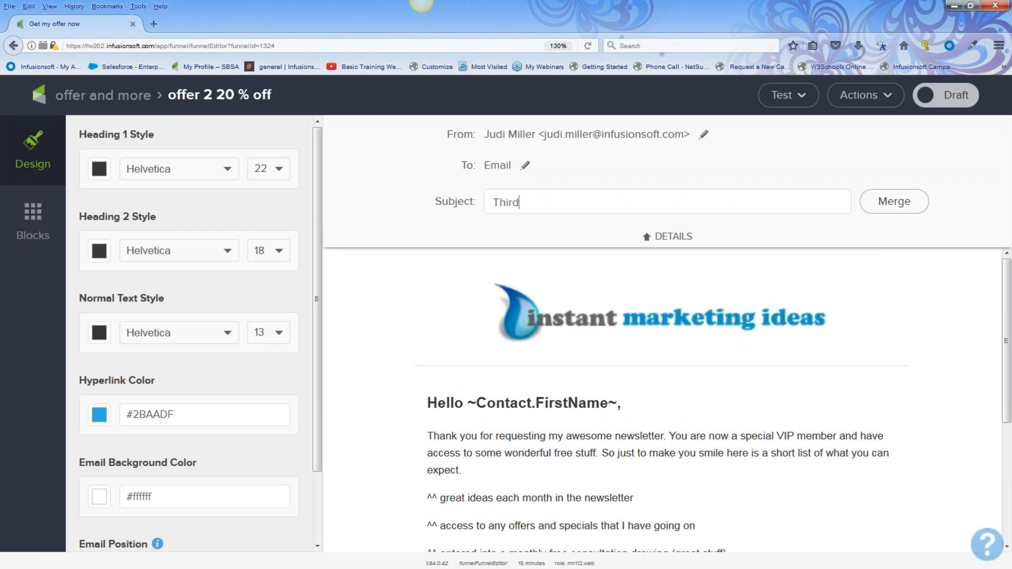
key(BackSpace)
key(BackSpace)
key(BackSpace)
key(BackSpace)
key(BackSpace)
text(nd final offer)
click(961, 101)
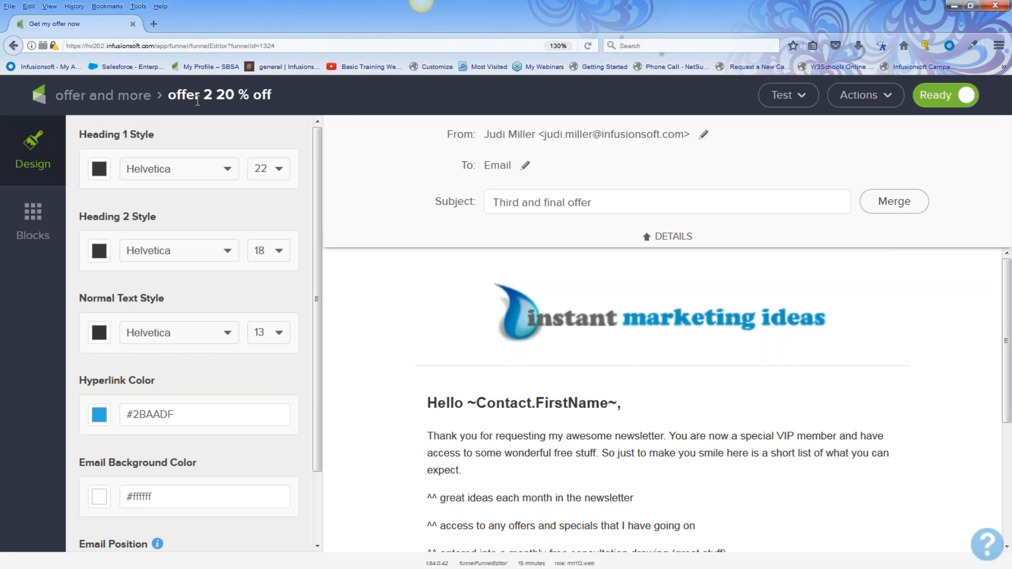
click(141, 100)
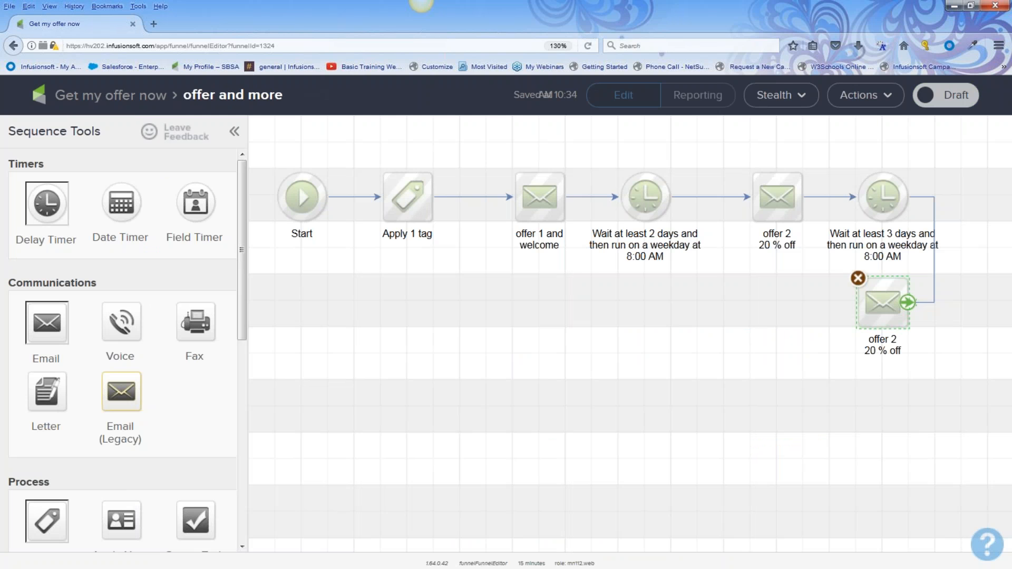
Rename the copied email from 'offer 2 20 % off' to 'offer 3 30% off'
click(413, 331)
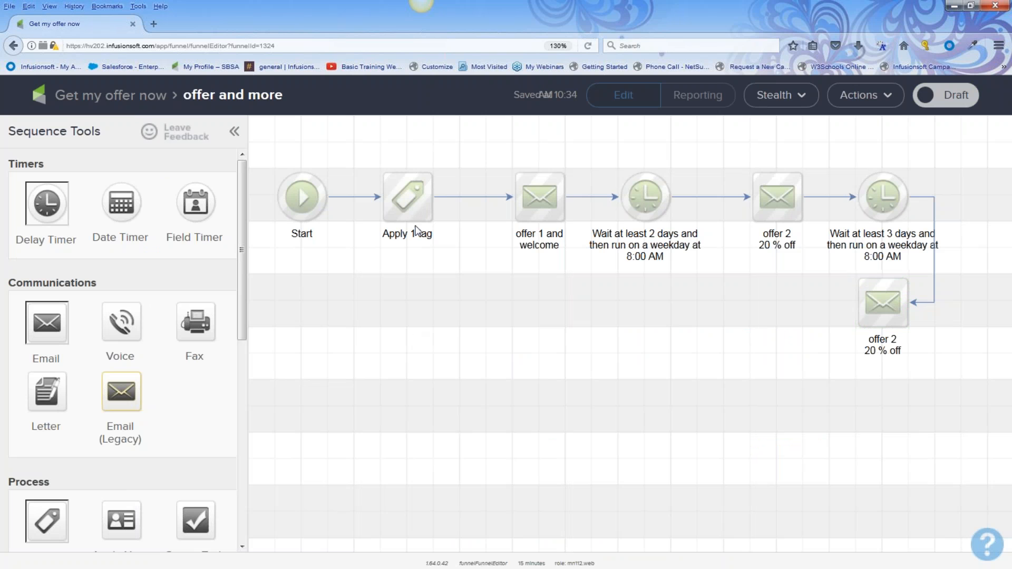
click(897, 345)
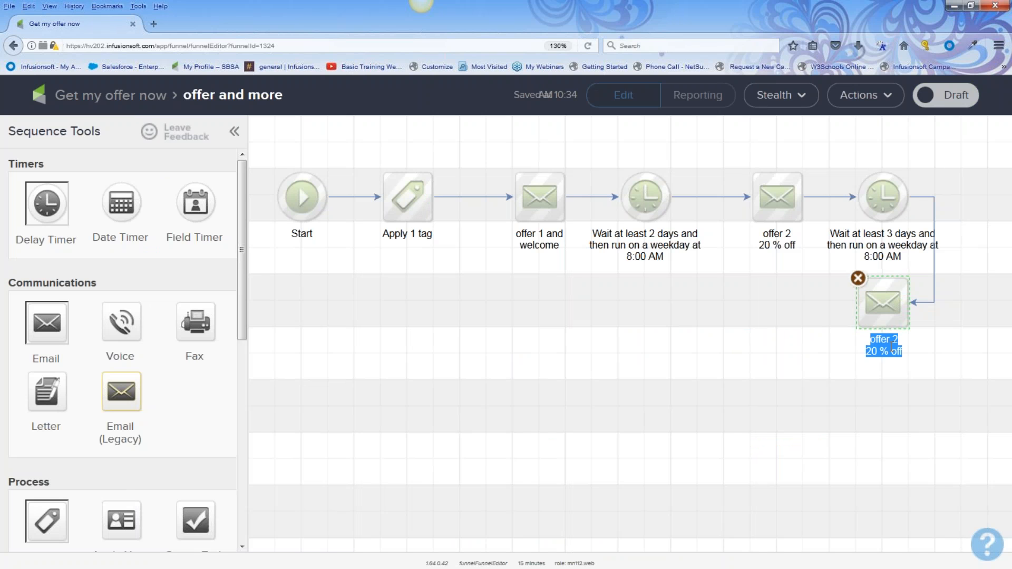
click(899, 343)
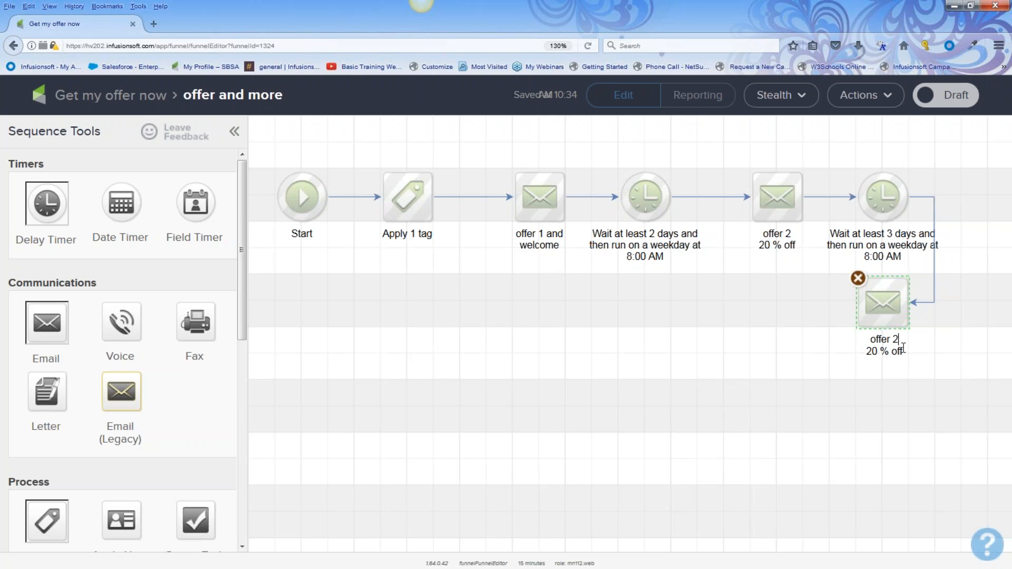
key(BackSpace)
text(3)
click(881, 352)
key(BackSpace)
key(BackSpace)
key(BackSpace)
text(30)
Add a 2-week weekday 8:00 AM delay timer after offer 3
drag(44, 206, 745, 296)
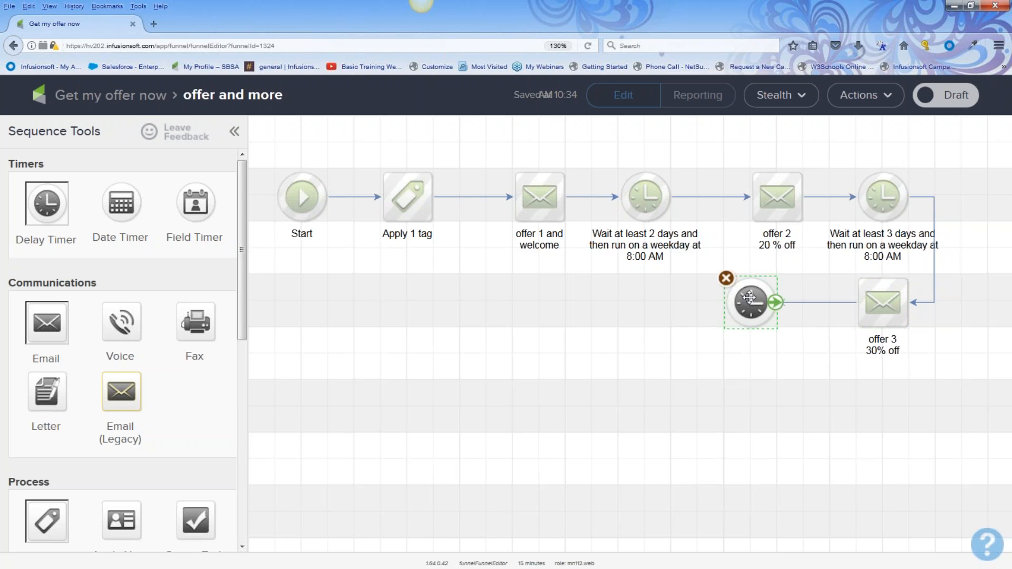
double_click(749, 298)
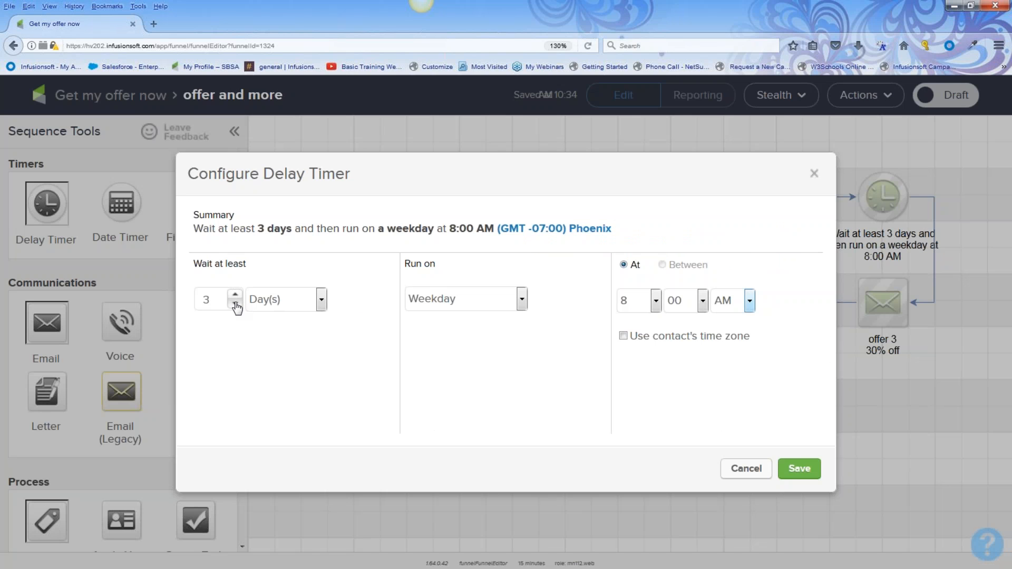
click(320, 301)
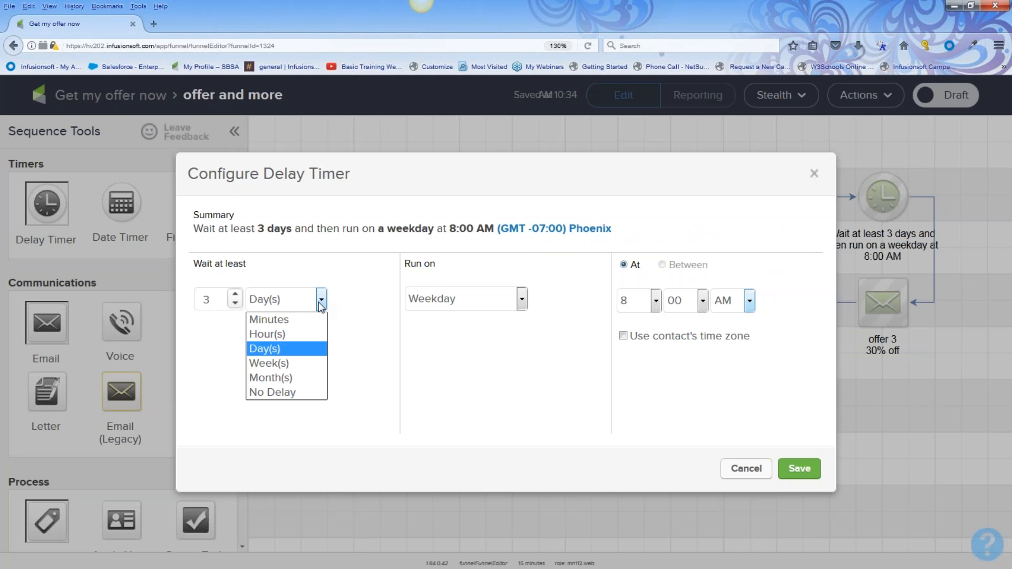
click(283, 362)
click(235, 294)
click(799, 470)
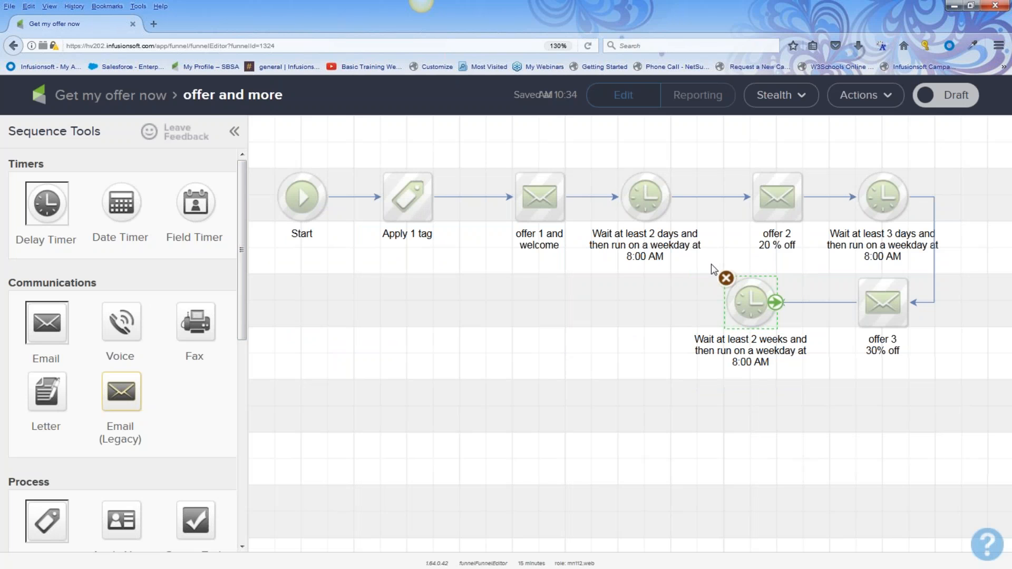
Add an untitled email after the 2-week wait and mark the offer and more sequence Ready
drag(796, 366, 801, 368)
drag(51, 327, 618, 317)
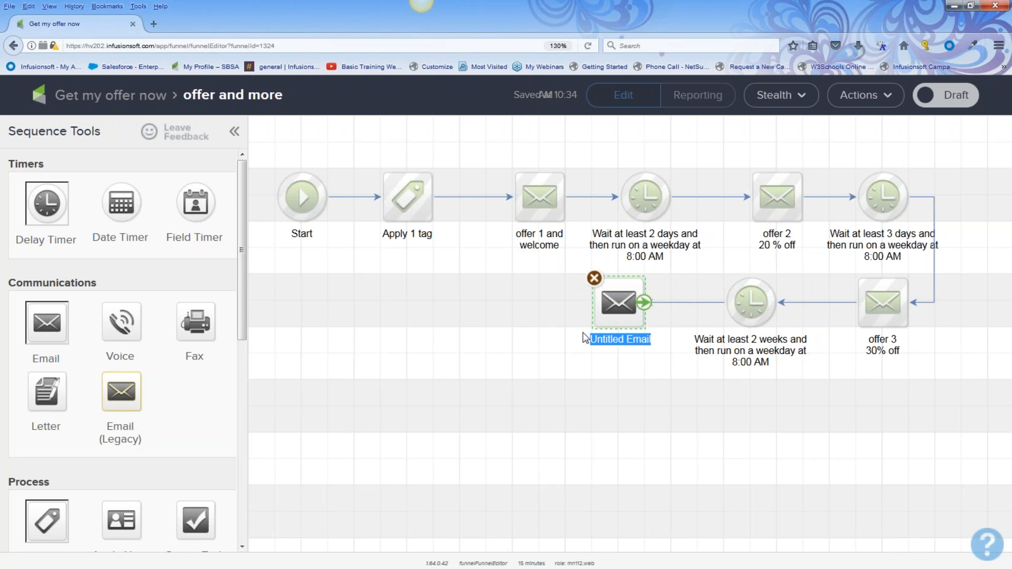
click(955, 106)
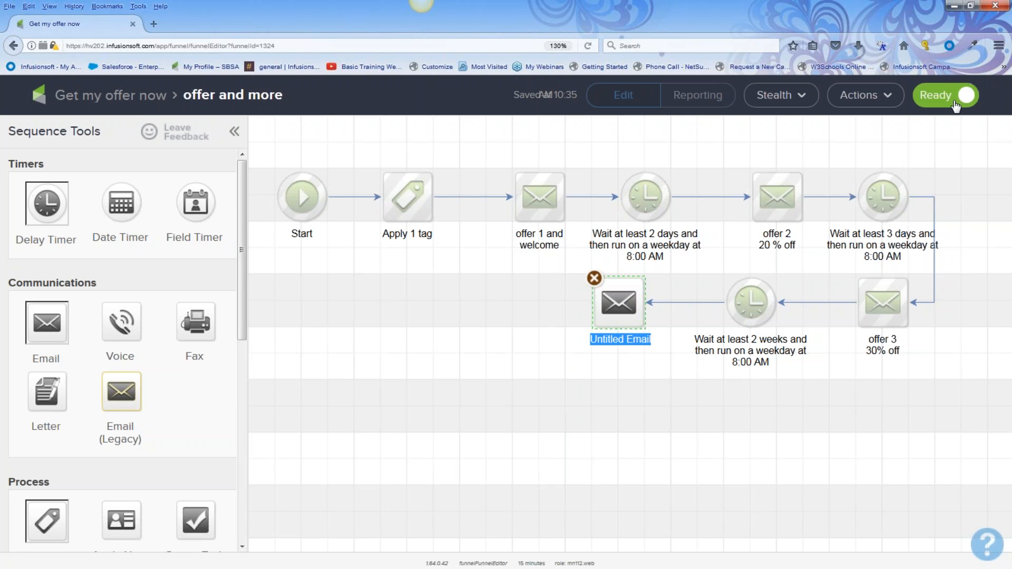
click(122, 102)
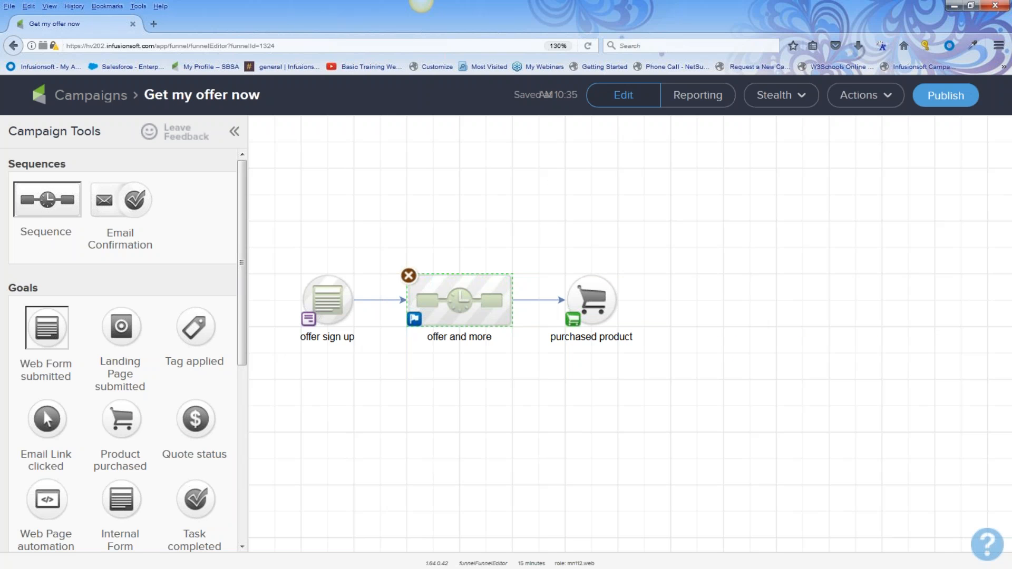
Set the purchased product goal to Any Purchase, then select all three campaign items
mouse_move(591, 301)
click(590, 300)
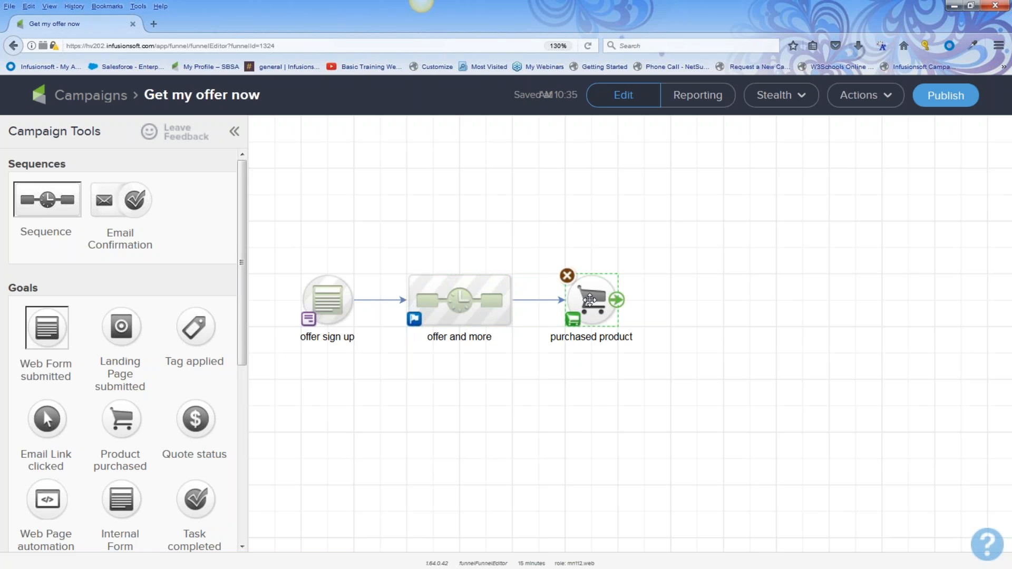
double_click(590, 300)
click(283, 321)
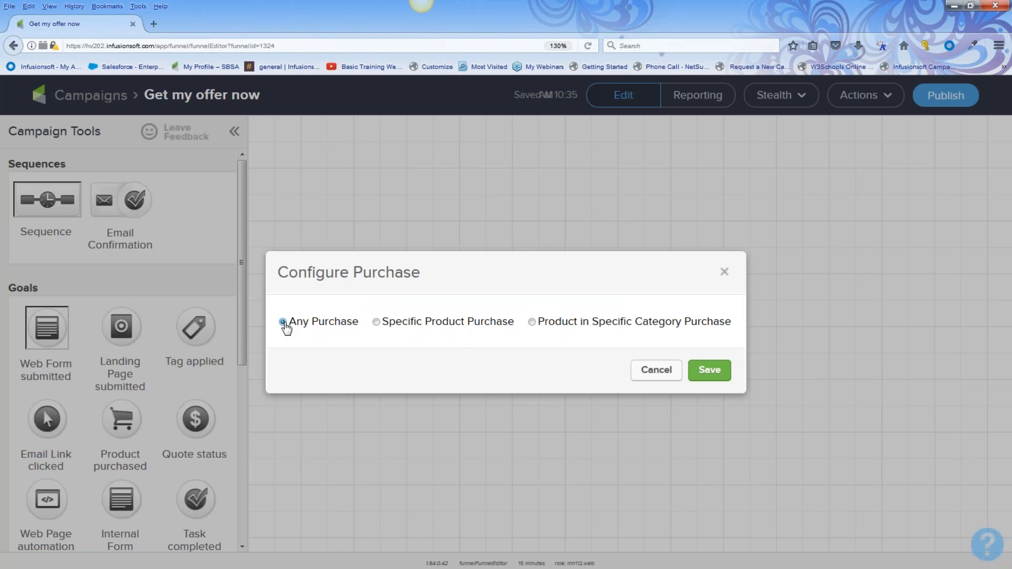
click(712, 371)
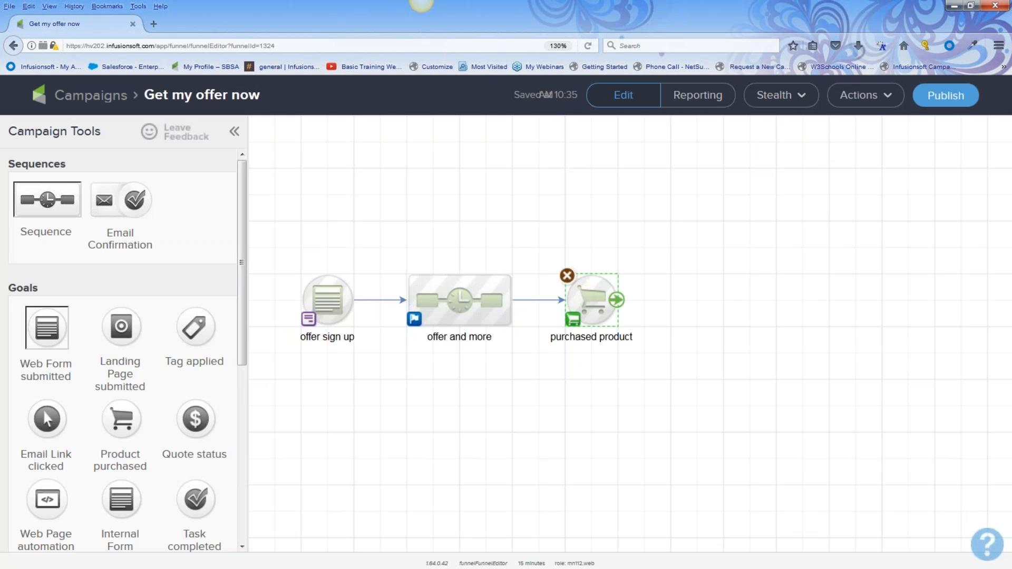
drag(270, 253, 659, 412)
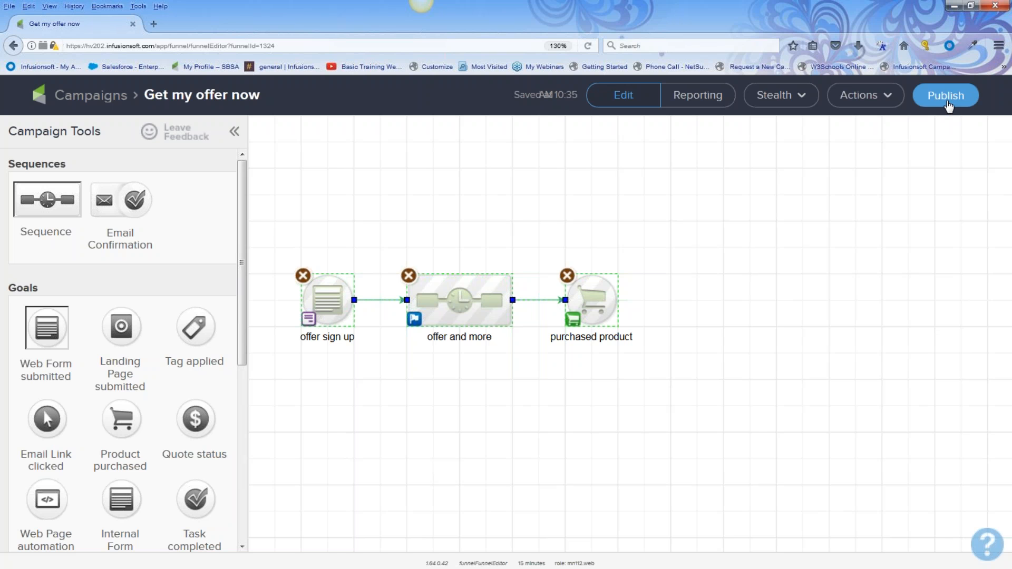
click(947, 103)
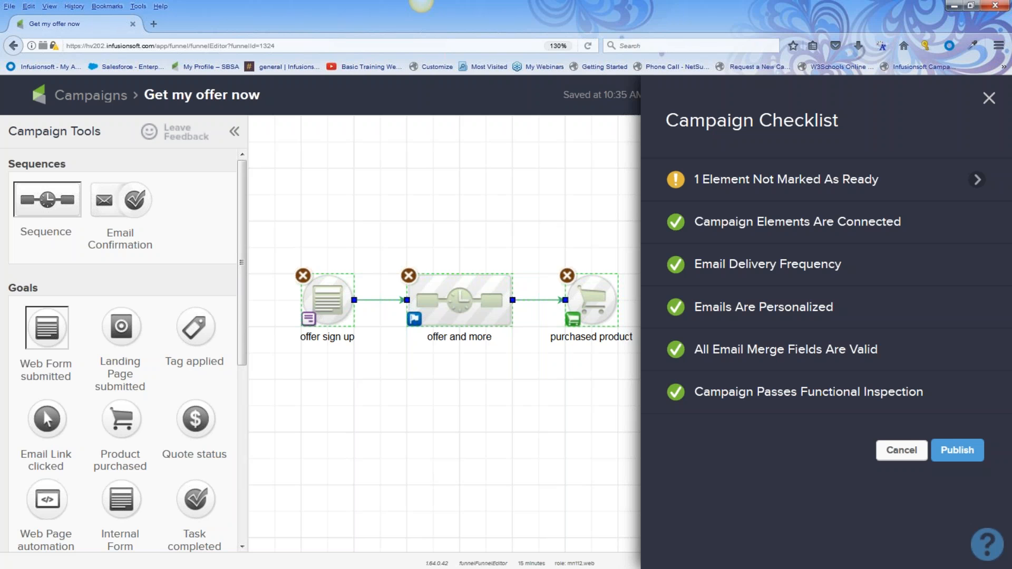
Review the Campaign Checklist and publish Get my offer now despite the not-ready warning
mouse_move(690, 396)
drag(692, 394, 915, 404)
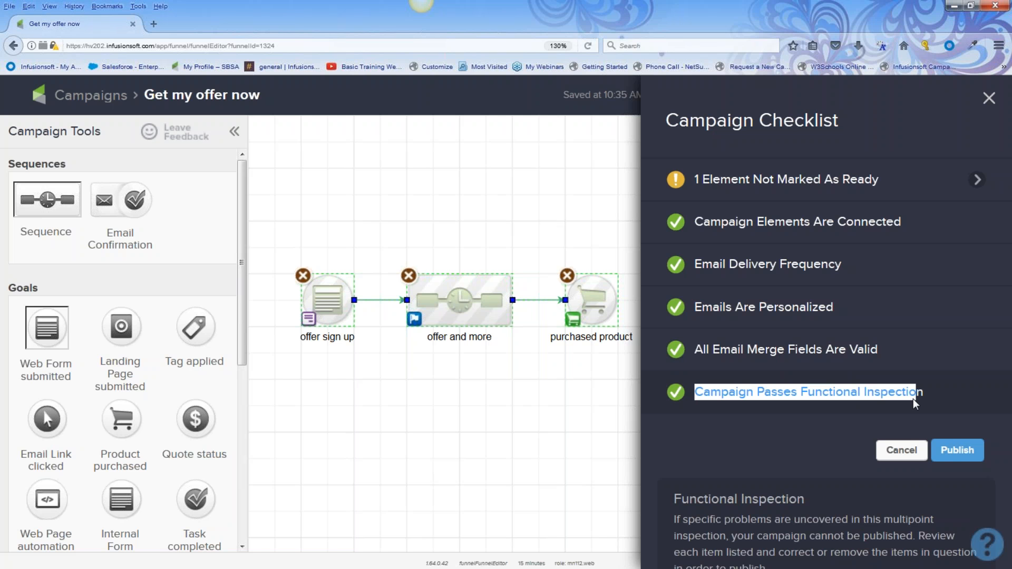
click(957, 453)
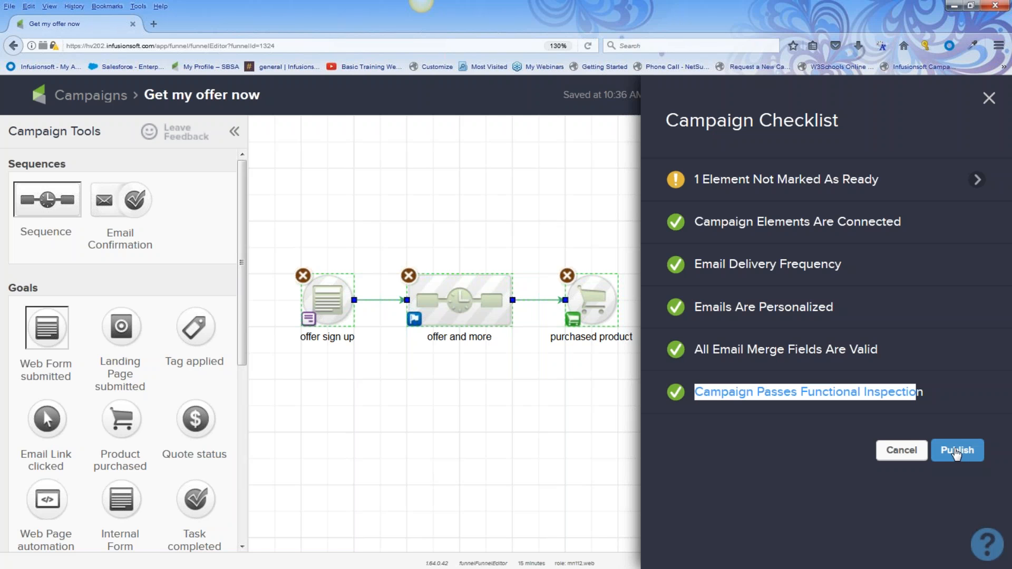
mouse_move(675, 181)
click(961, 453)
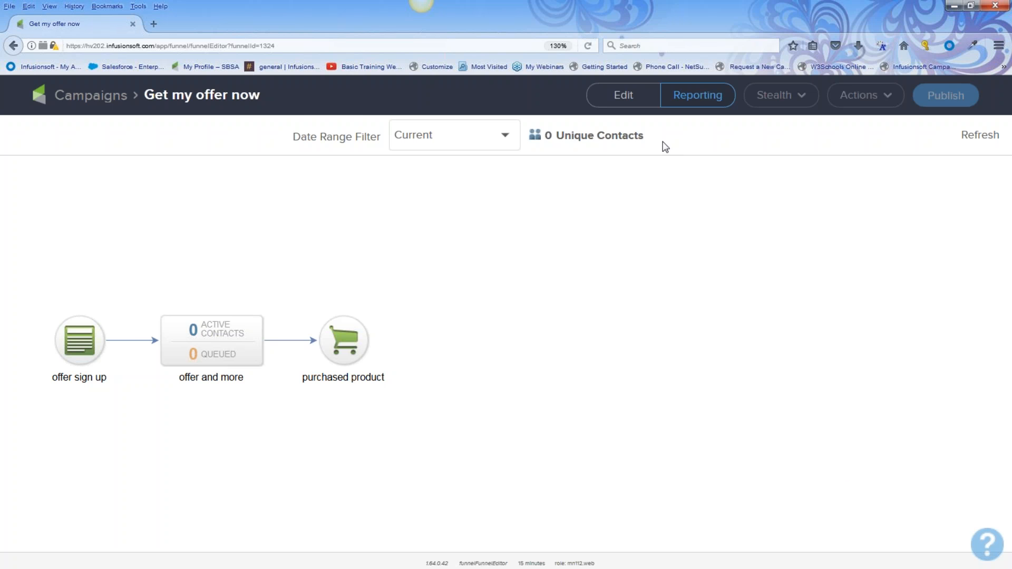
Return to the campaign editor and open the offer sign up web form
click(640, 112)
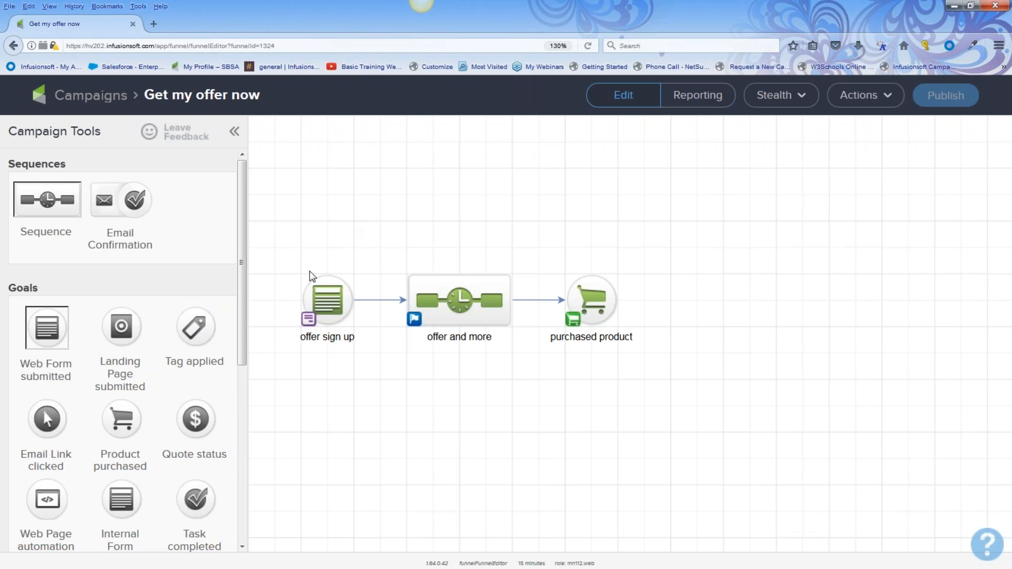
double_click(325, 296)
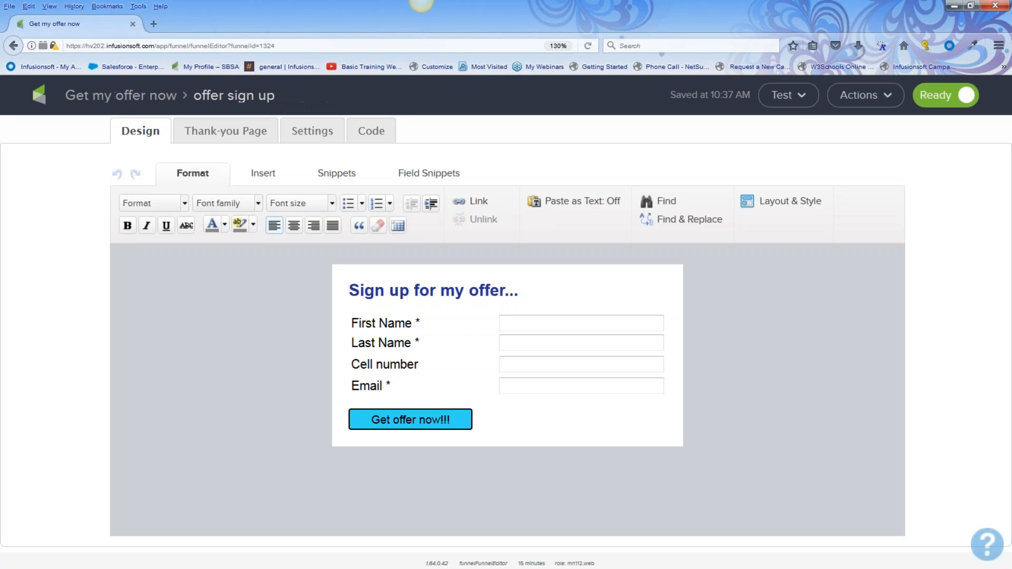
Open the offer sign up form's hosted Pretty URL from its Code options
click(788, 97)
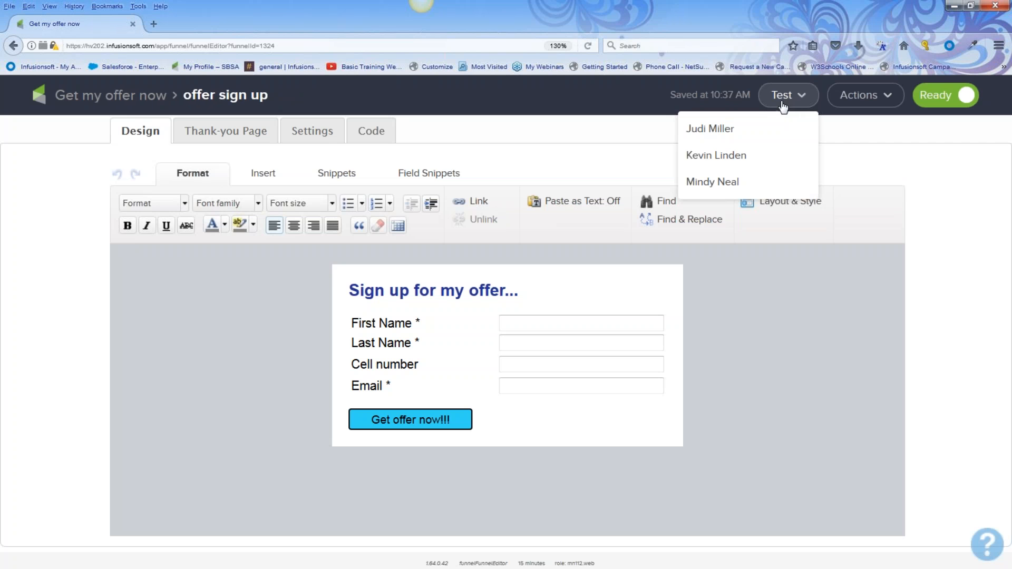
click(749, 133)
click(369, 131)
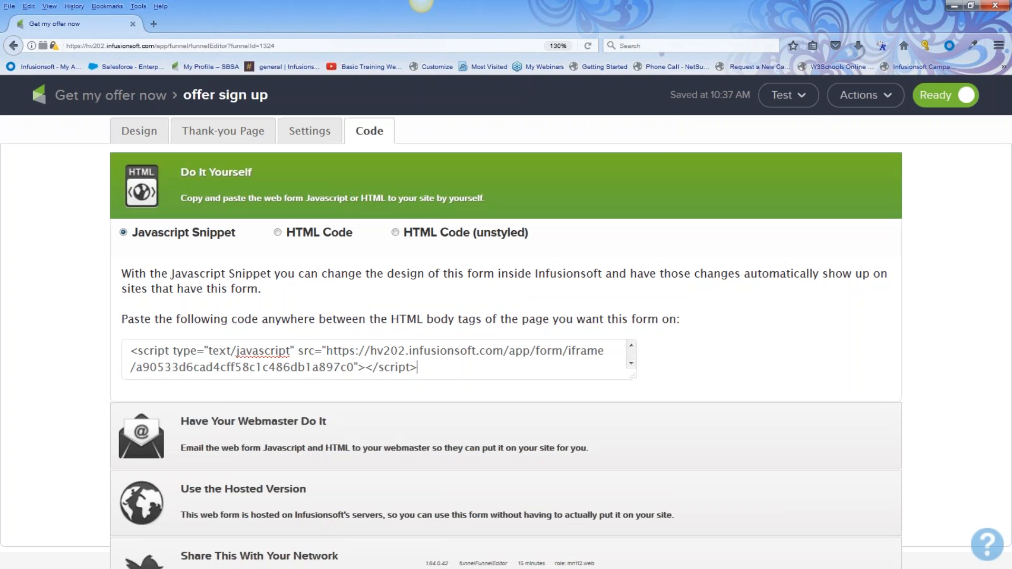
click(258, 494)
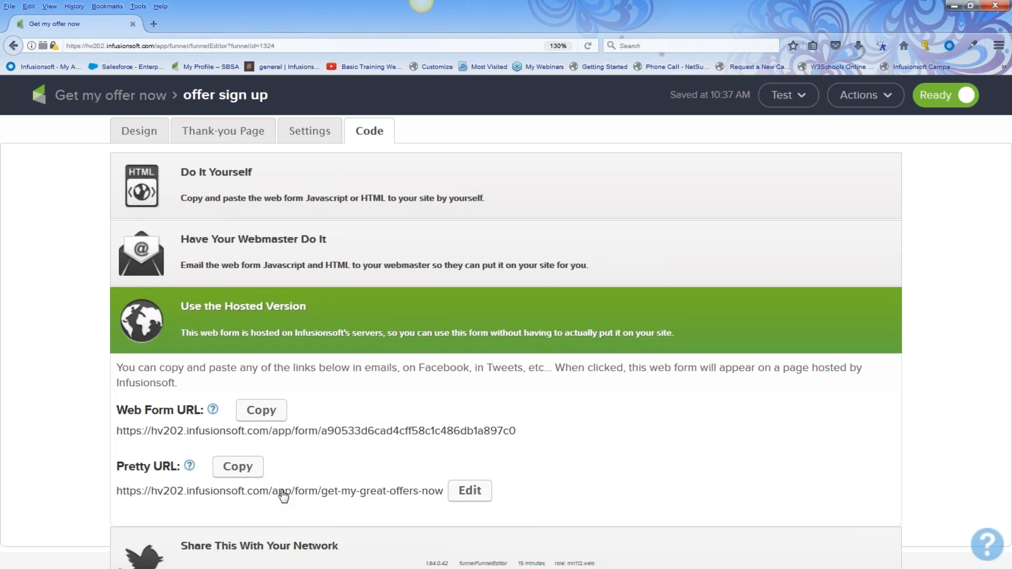
click(350, 496)
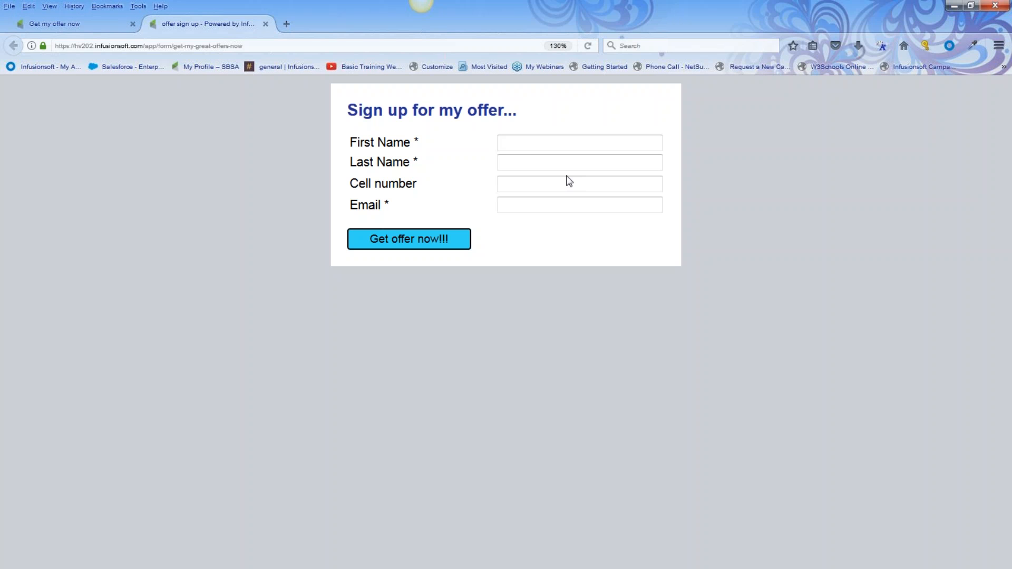
Enter the test contact's first name, last name and cell number in the sign-up form
click(532, 147)
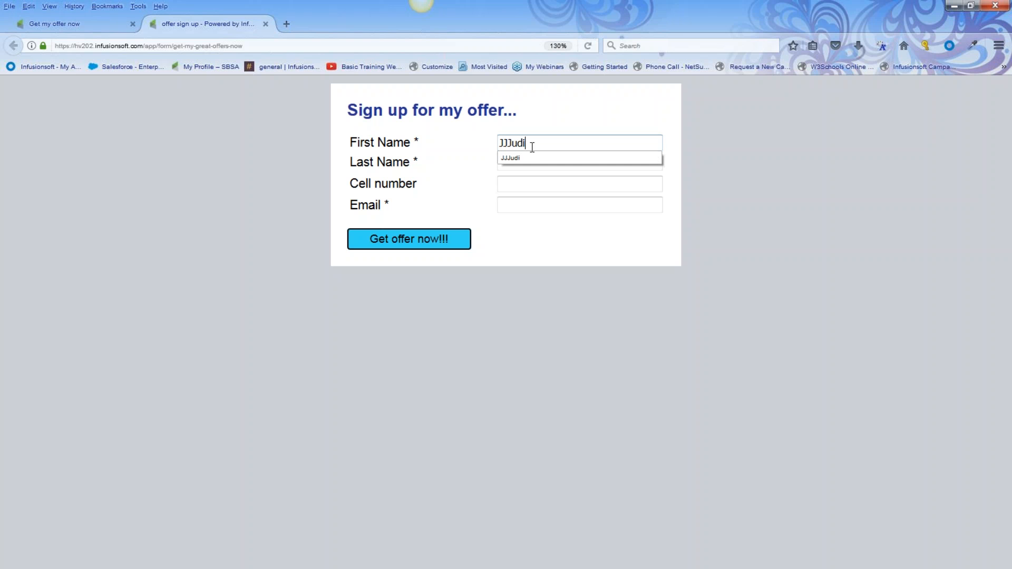
key(Tab)
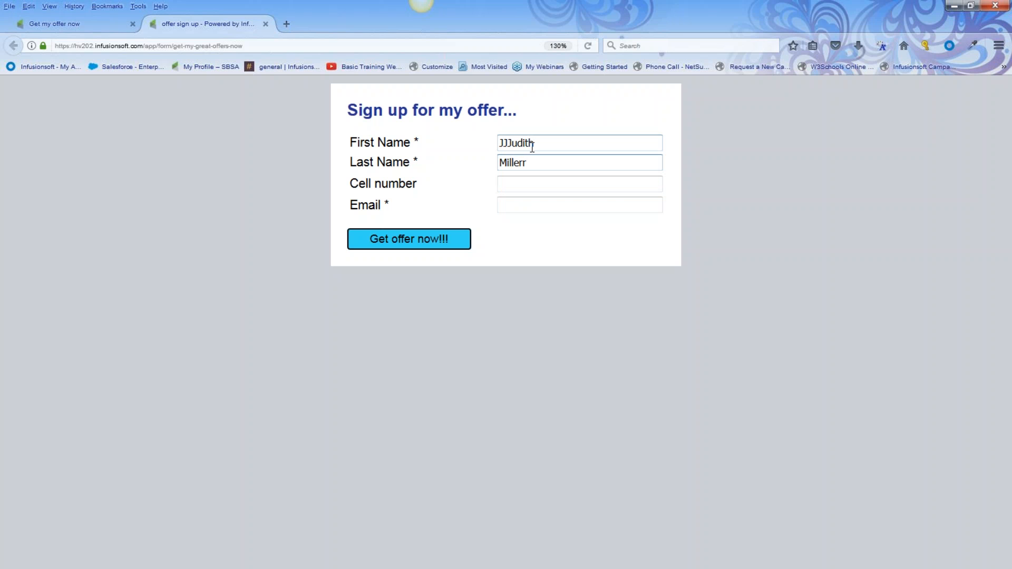
click(520, 185)
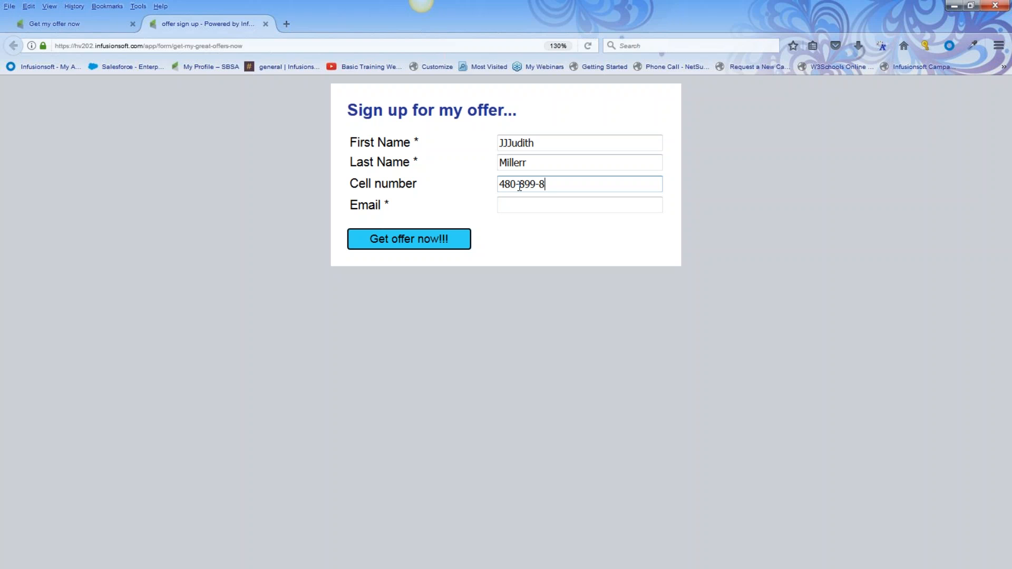
Fill in the contact's e-mail, submit Get offer now!!!, and continue past the thank-you page
click(508, 208)
text(hye)
key(BackSpace)
key(BackSpace)
text(ey)
click(535, 222)
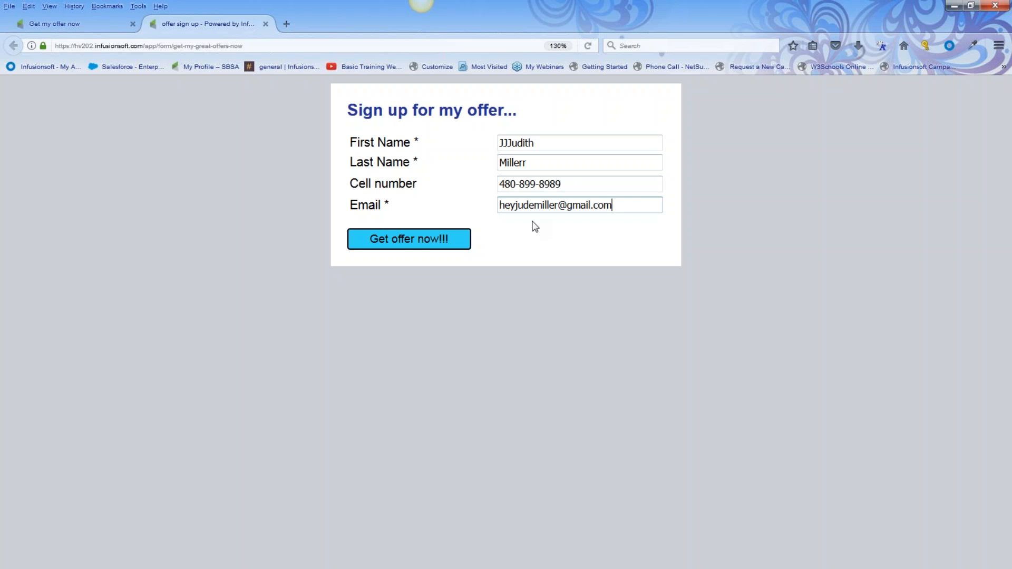
click(414, 246)
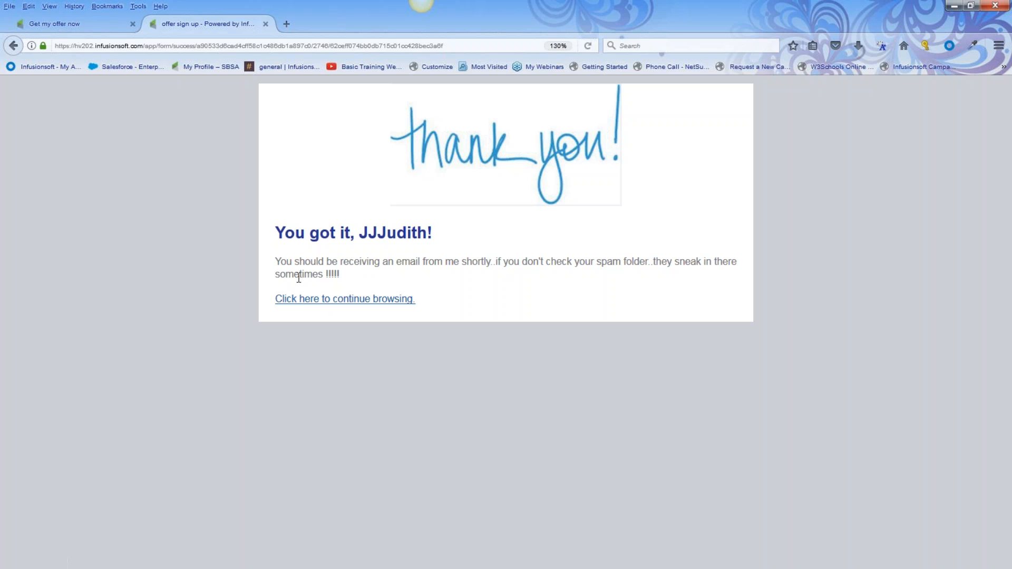
click(310, 303)
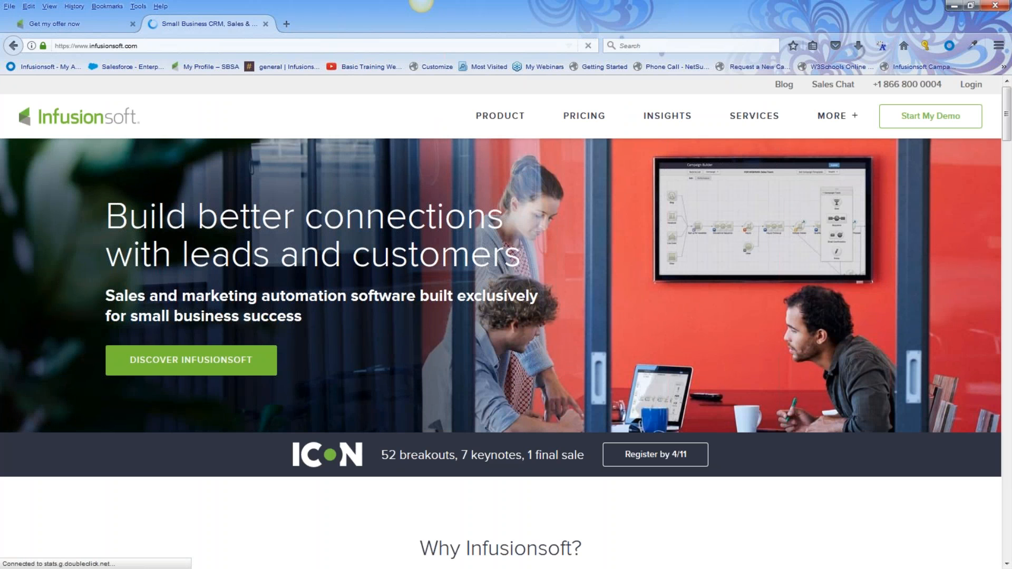
click(49, 22)
Load the Infusionsoft app dashboard at hv202.infusionsoft.com
click(194, 24)
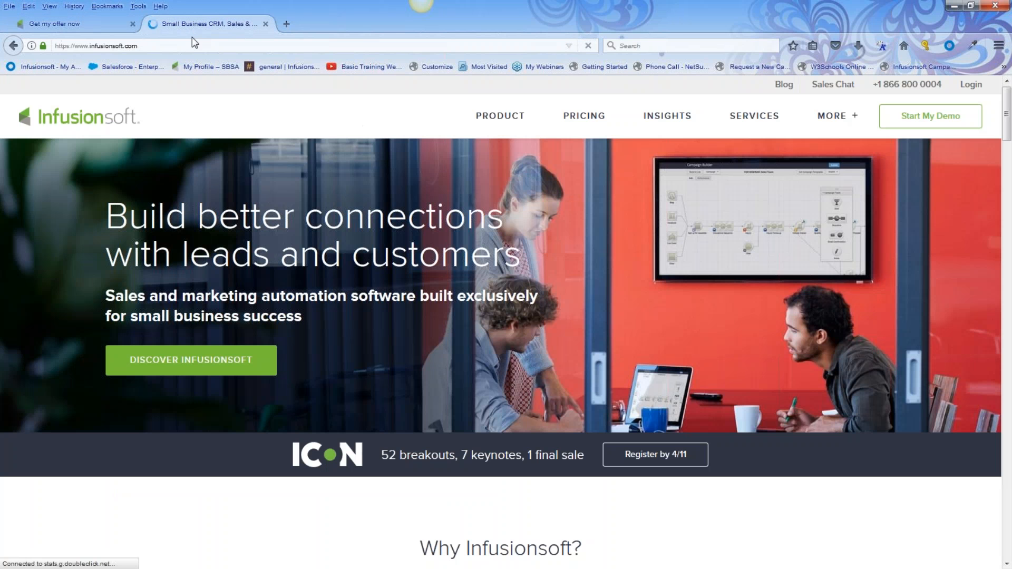
click(79, 46)
text(hv202)
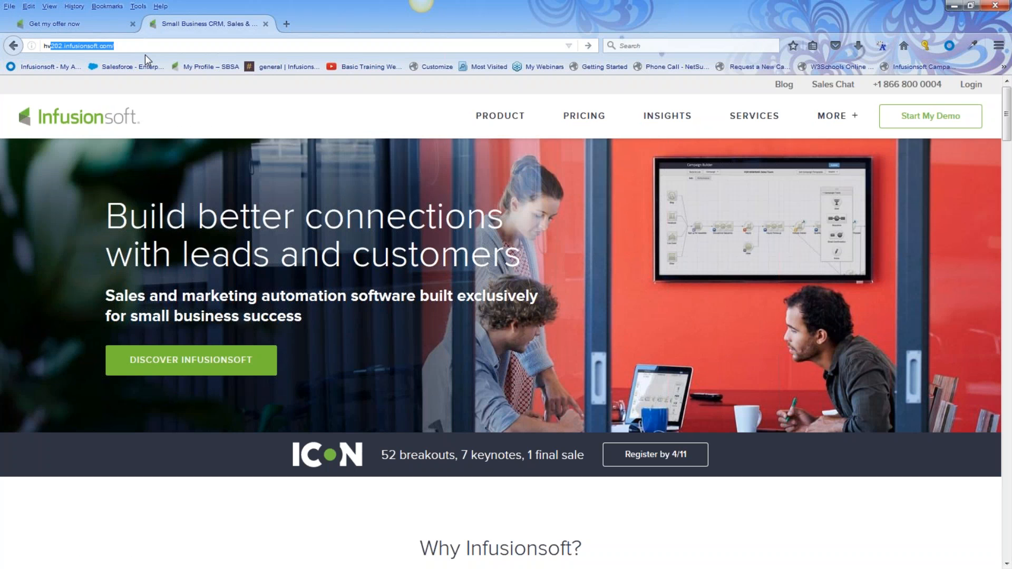
key(Return)
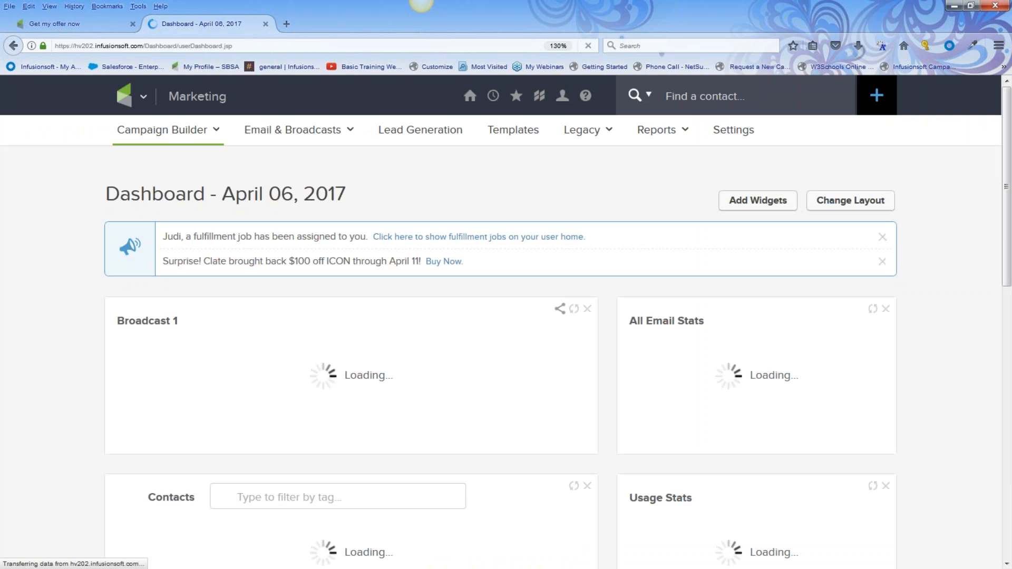
Search Find a contact by the test contact's name and open their record
click(674, 89)
text(jjj)
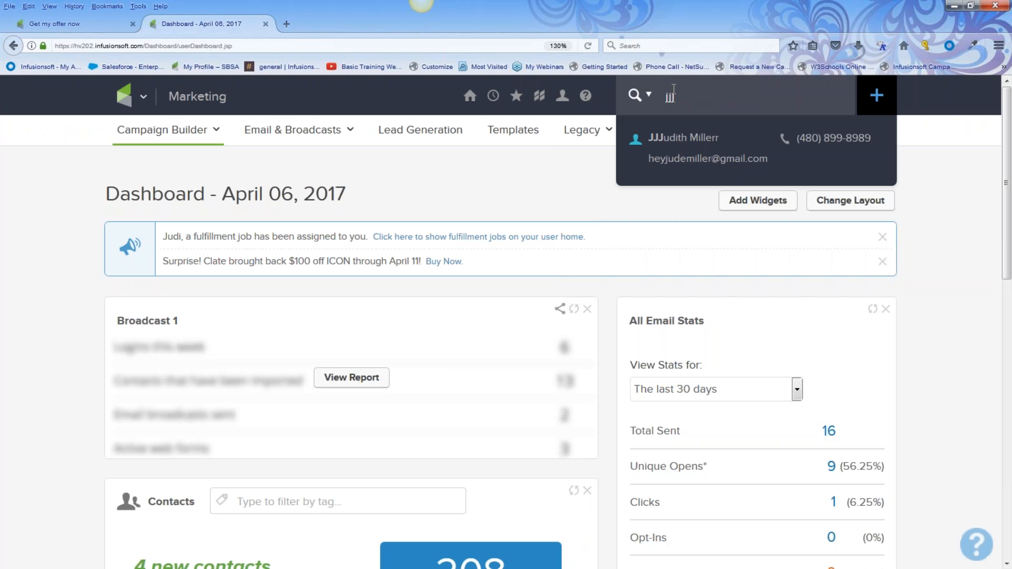
key(Return)
mouse_move(690, 143)
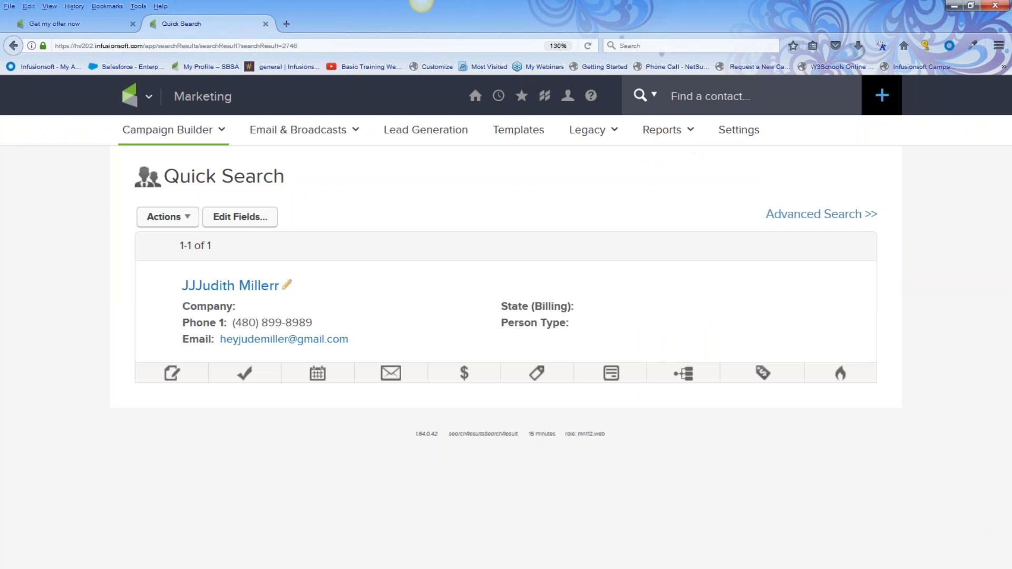
click(220, 287)
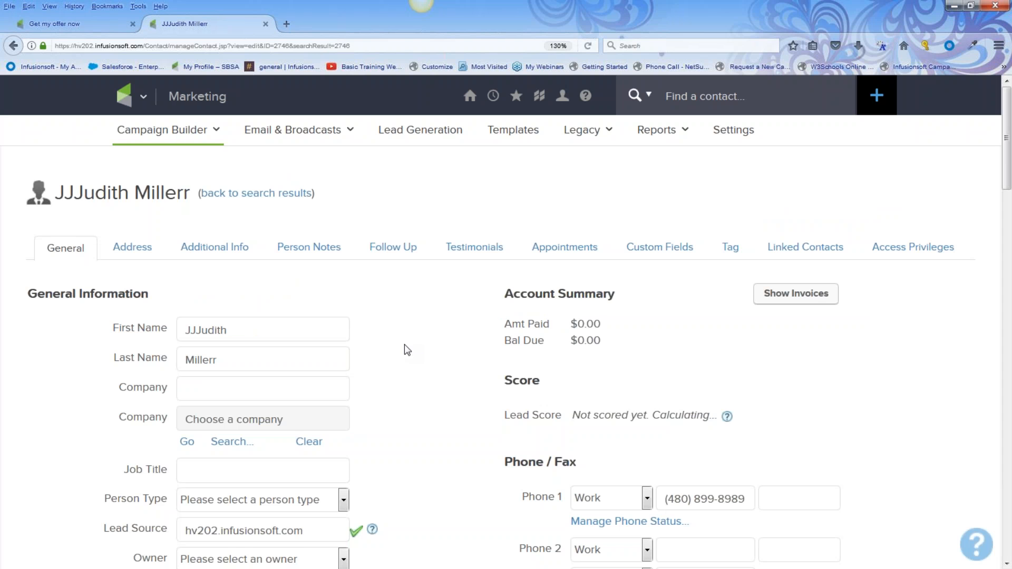
Point out the April offer sign up tag and its 4/6/17 date, then show campaign activity
scroll(418, 354, down, 10)
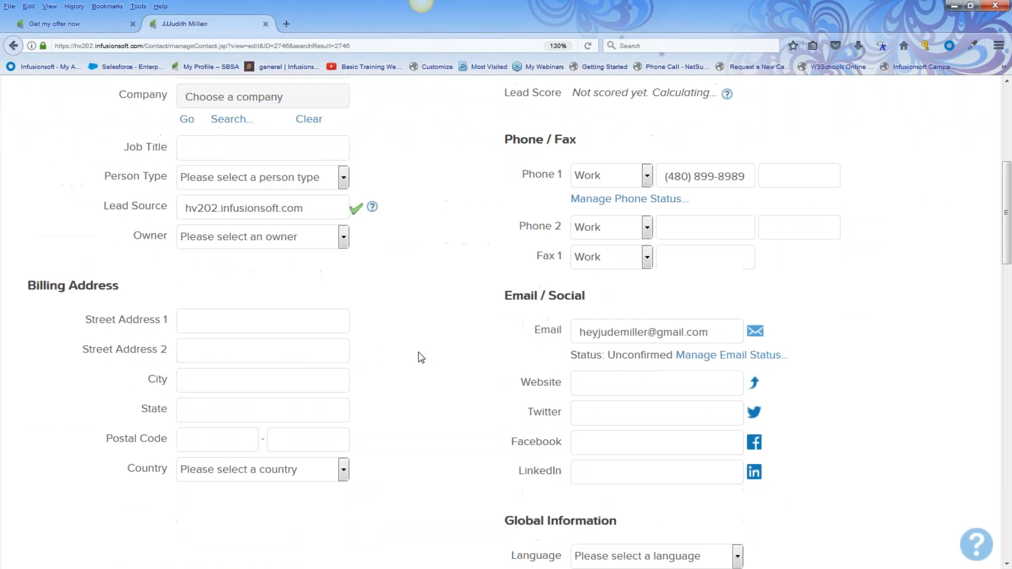
drag(518, 207, 607, 222)
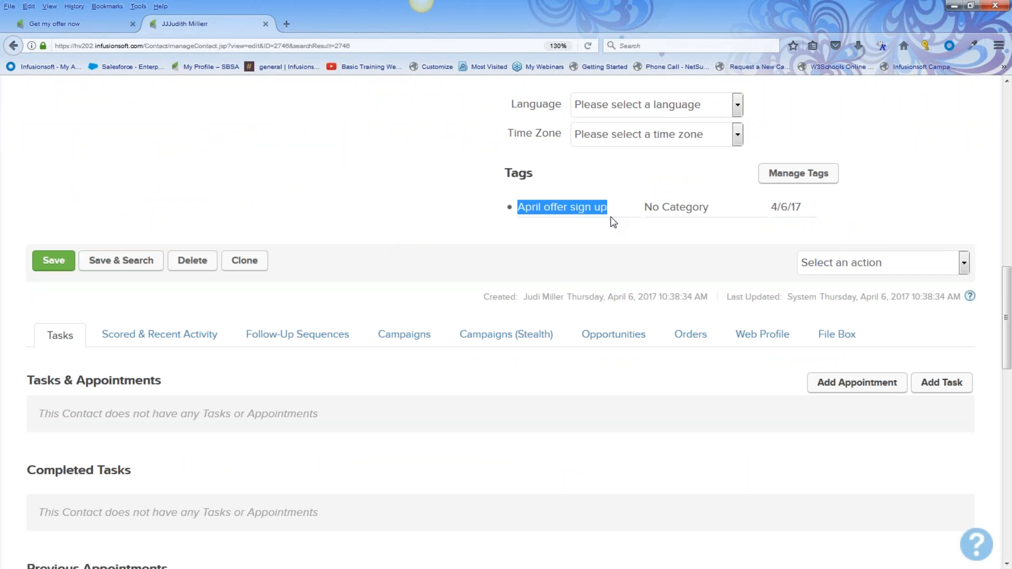
drag(767, 220, 813, 223)
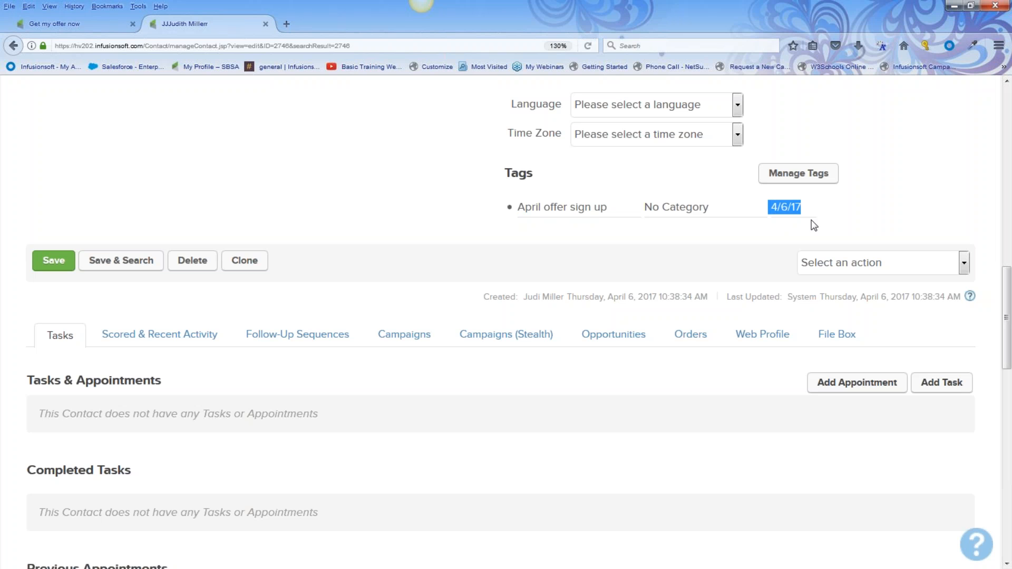
click(407, 341)
Review Recent Campaign History: offer 1 and welcome email sent, April offer sign up tag applied
scroll(379, 339, down, 10)
scroll(355, 339, up, 7)
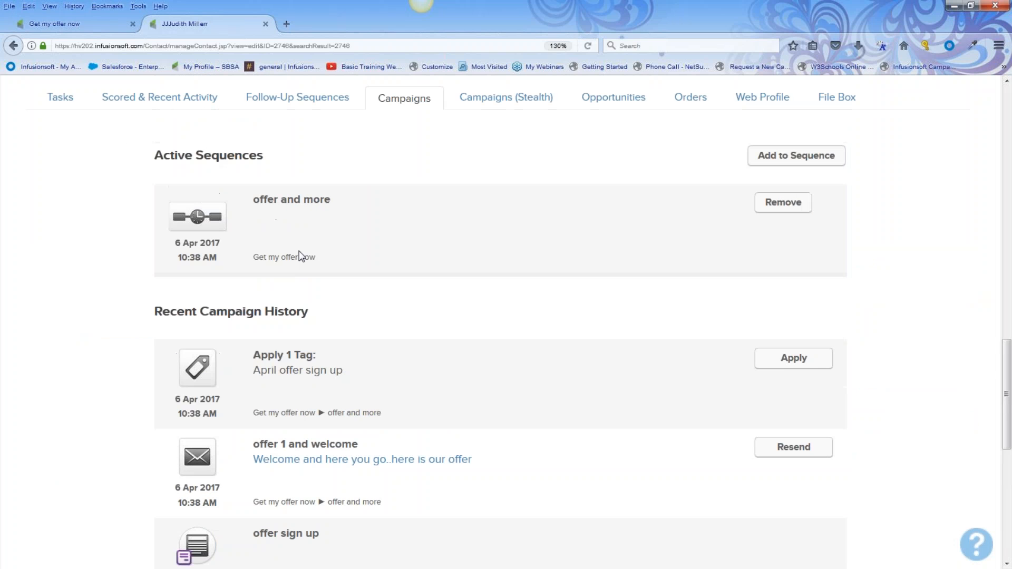
drag(150, 311, 346, 316)
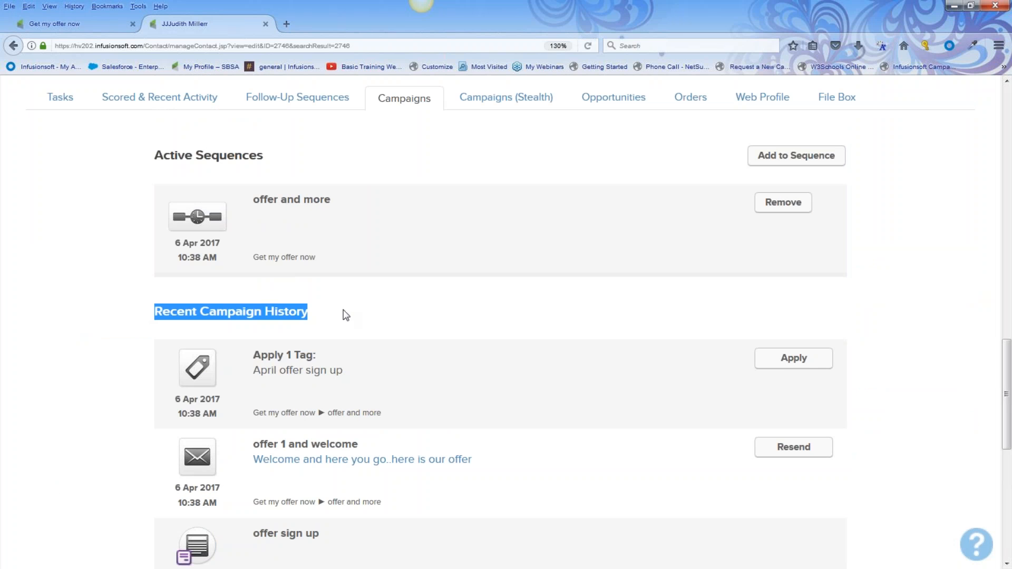
scroll(338, 337, down, 2)
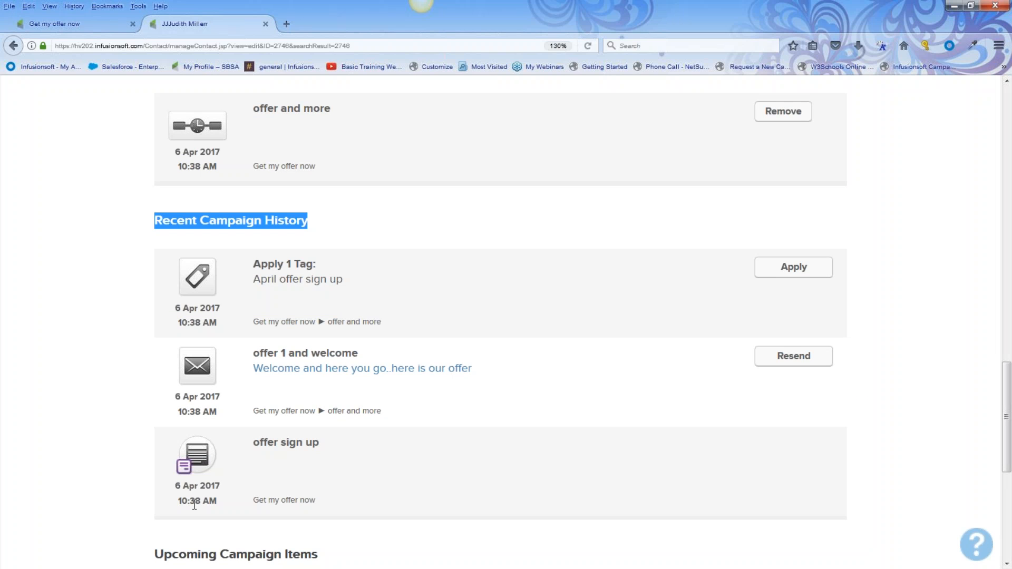
drag(252, 352, 472, 369)
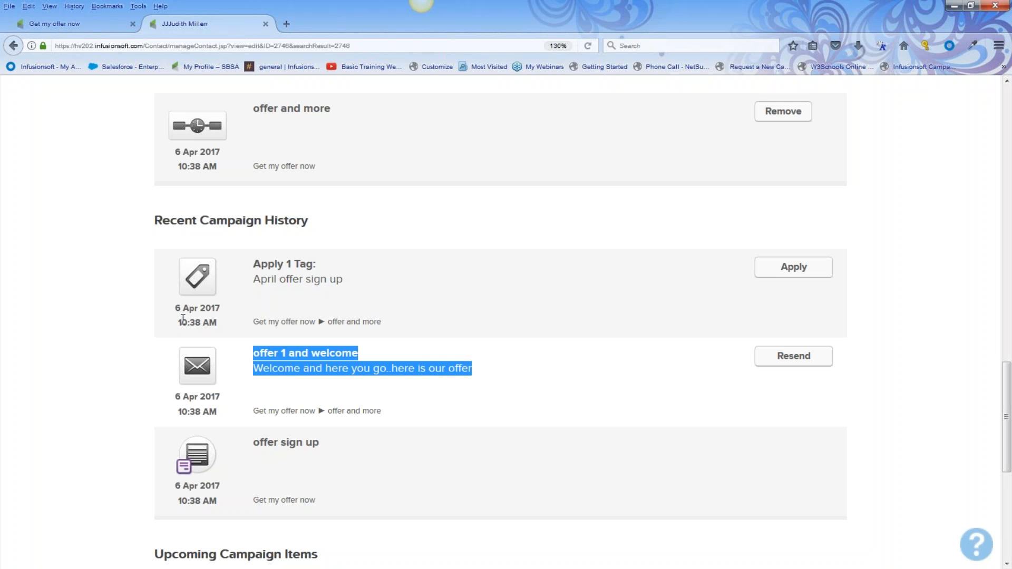
drag(252, 274, 332, 272)
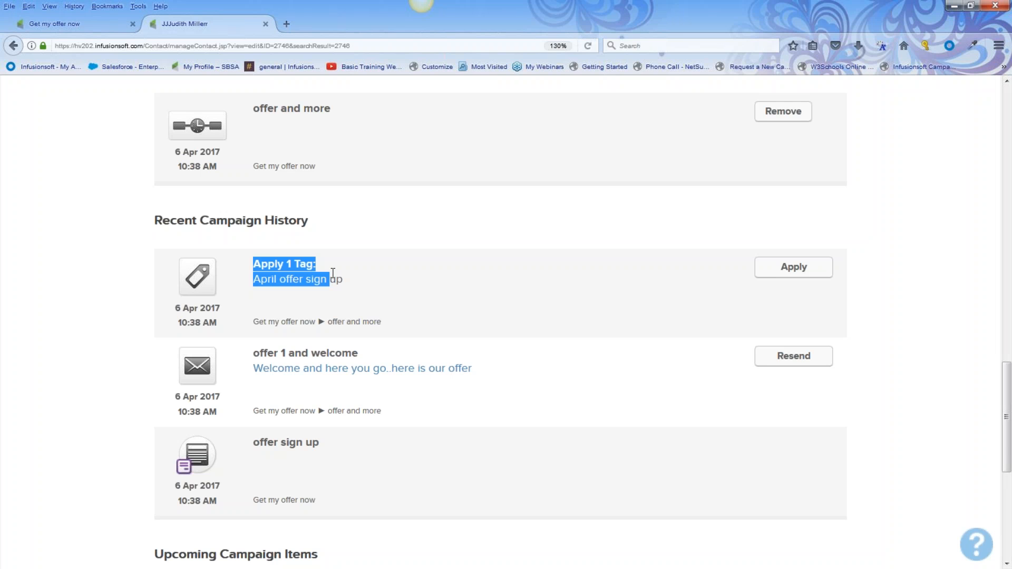
Review upcoming offer 2 (20% off) and offer 3 (30% off), waiting until 27 Apr 2017
scroll(327, 338, down, 6)
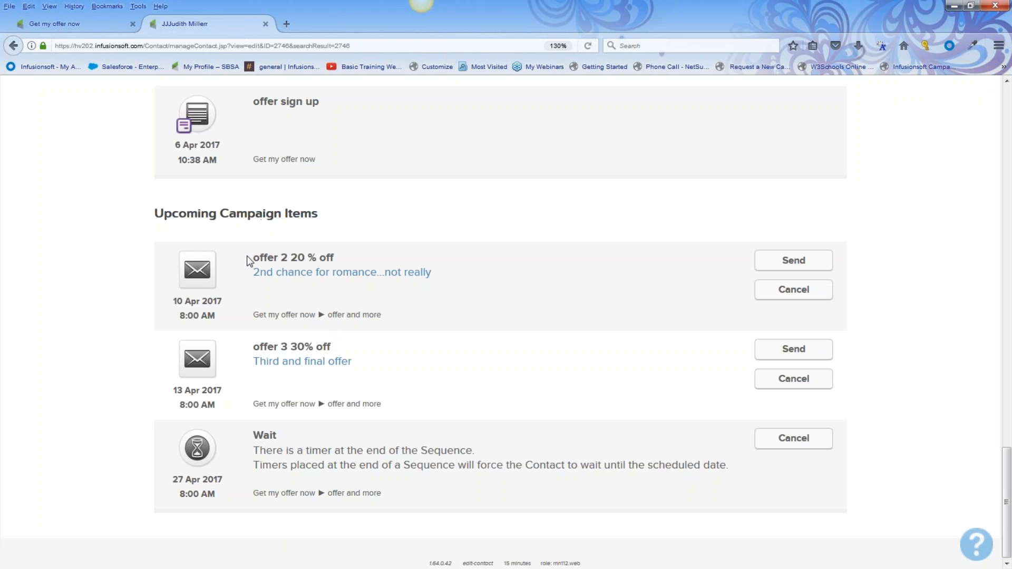
triple_click(346, 258)
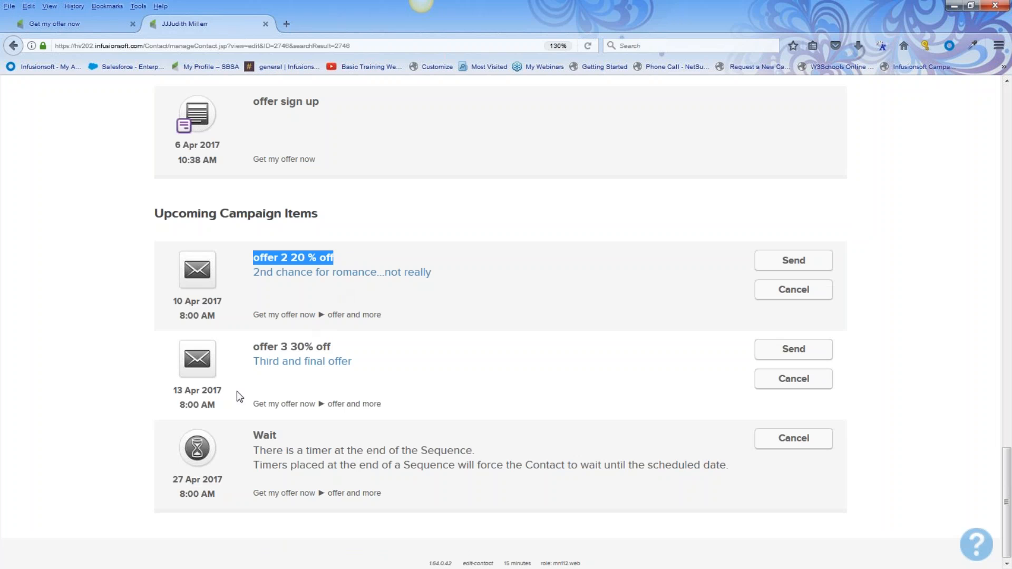
drag(254, 347, 351, 345)
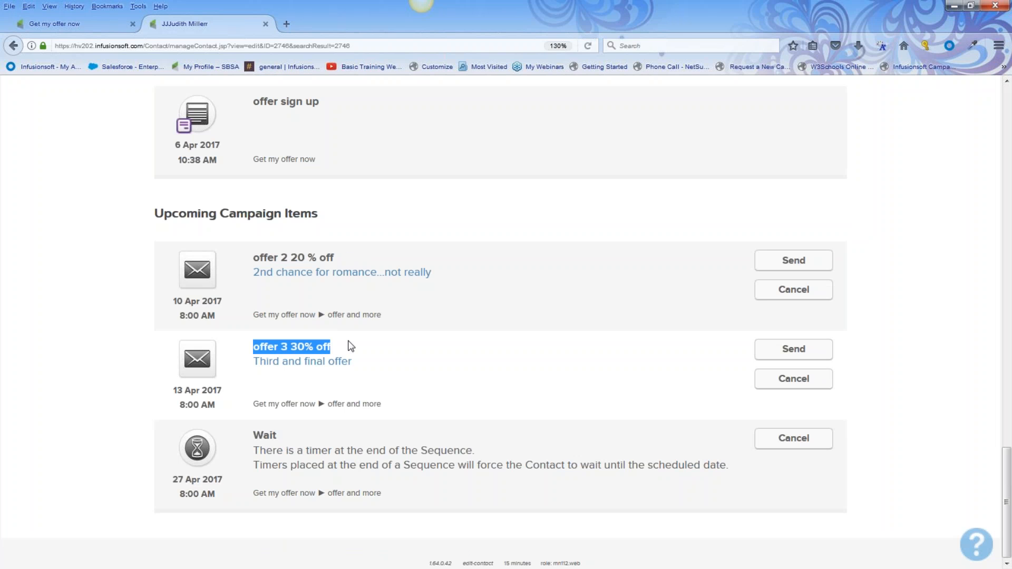
drag(173, 480, 224, 480)
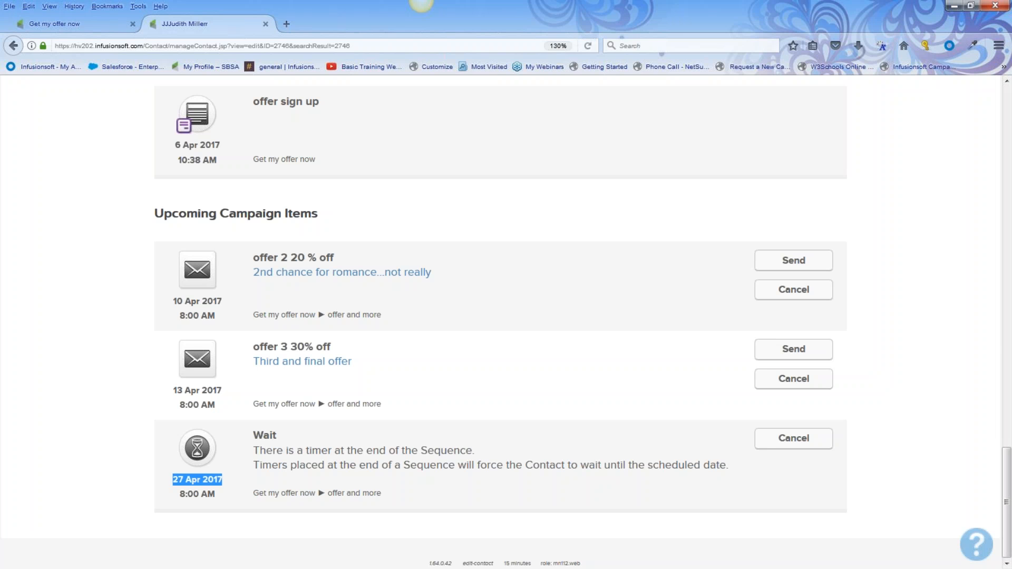
click(48, 24)
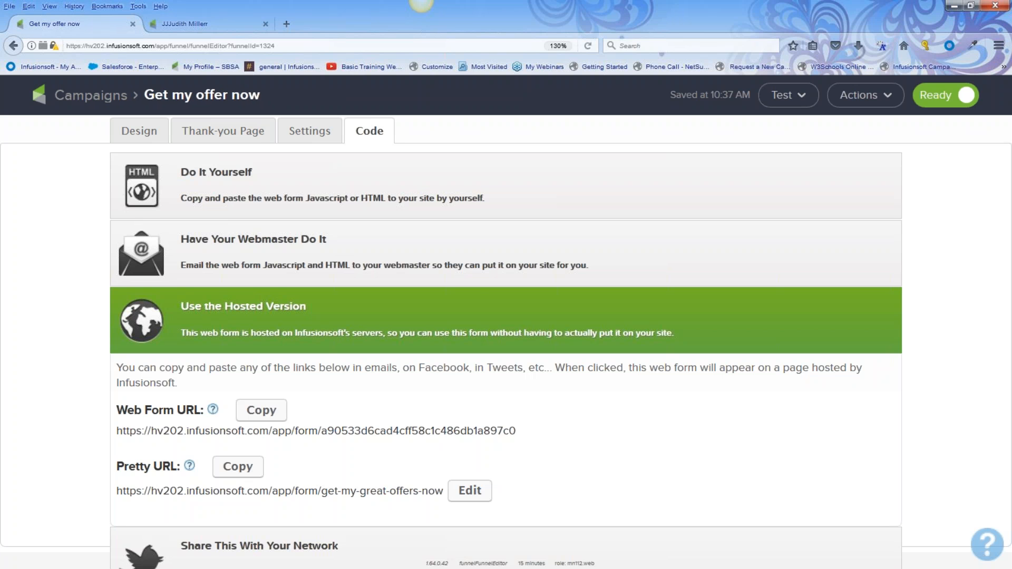
Inside the offer and more sequence, select offer 2, the 3-day wait and offer 3
click(174, 95)
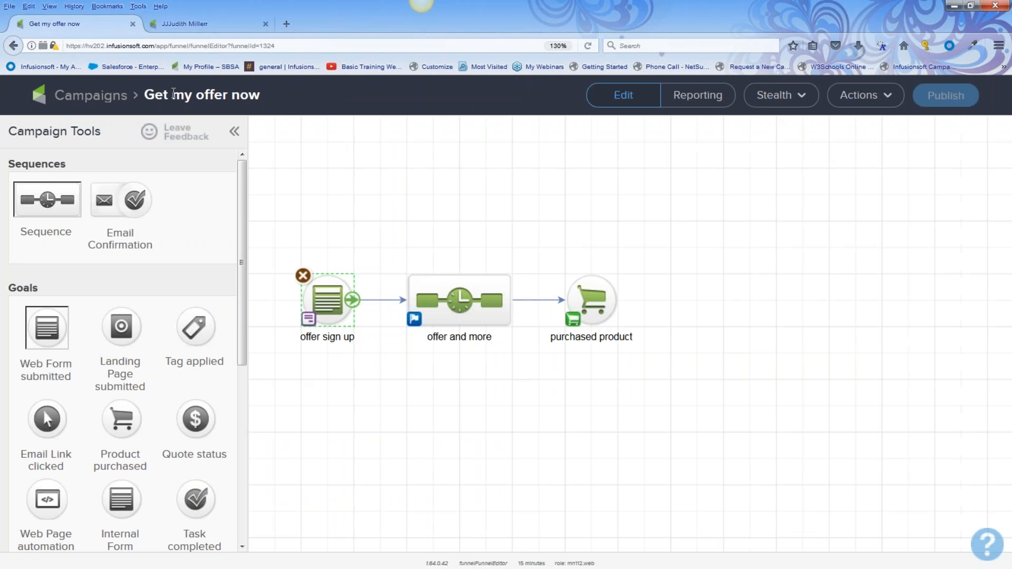
drag(392, 252, 527, 381)
double_click(486, 303)
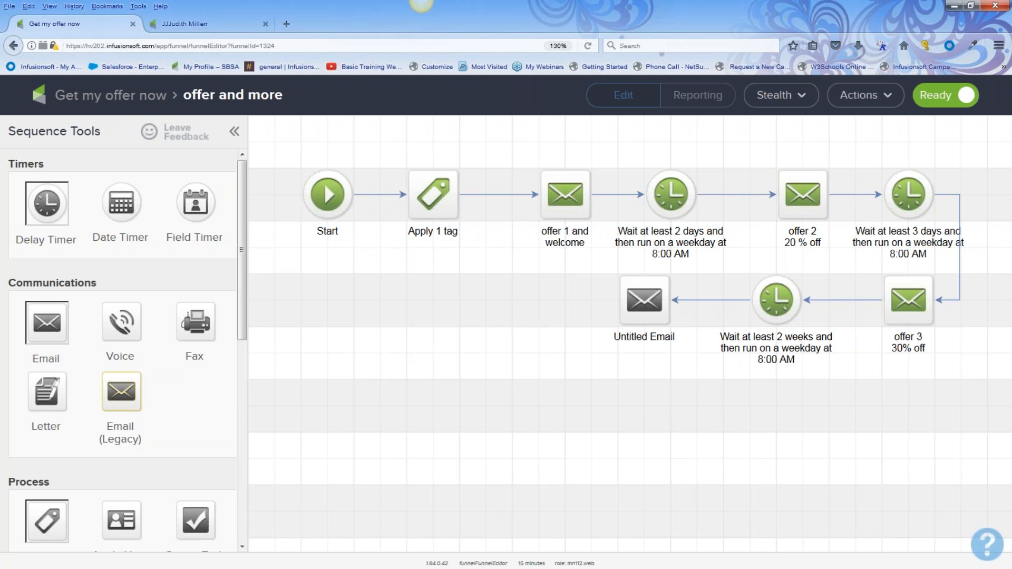
drag(757, 150, 969, 384)
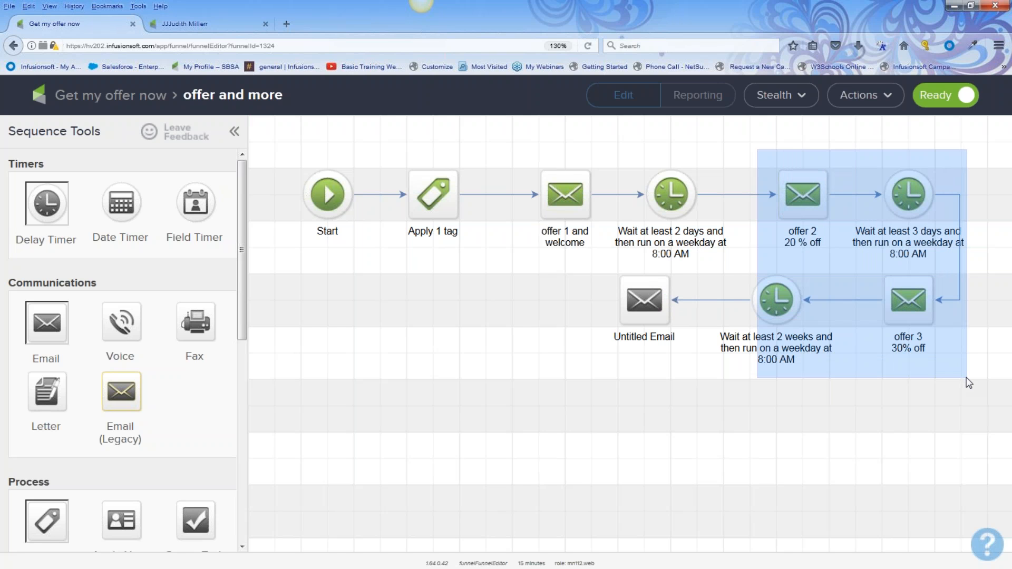
drag(965, 374, 965, 374)
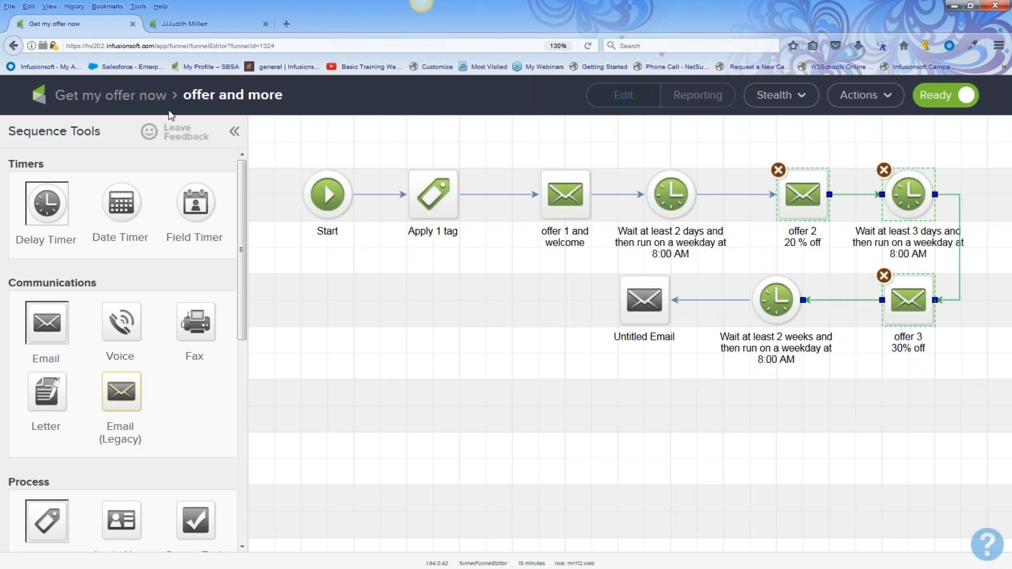
click(150, 98)
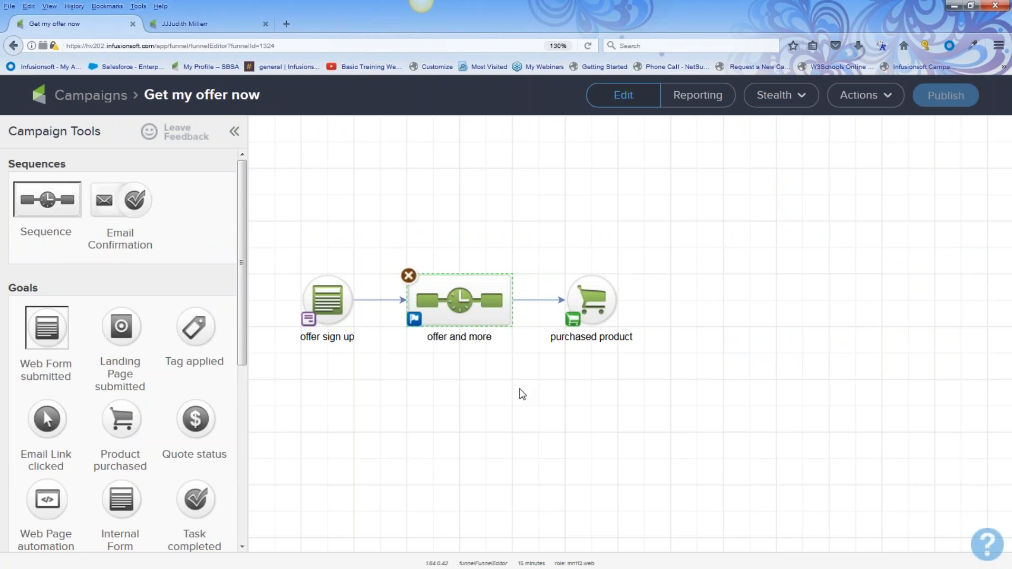
Set the offer and more sequence to stop immediately when a goal is achieved, and save
key(ctrl+plus)
drag(471, 281, 652, 434)
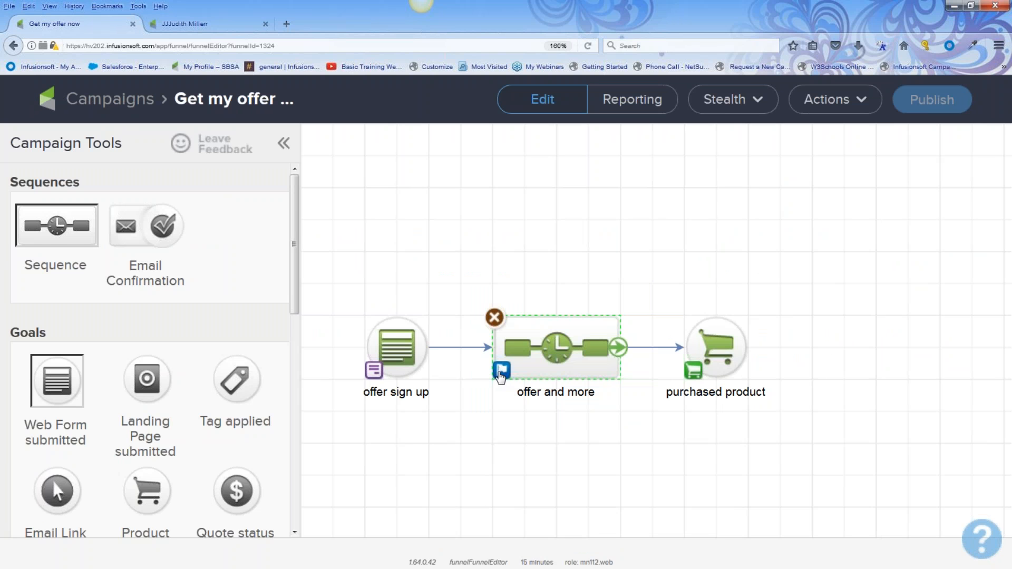
click(501, 372)
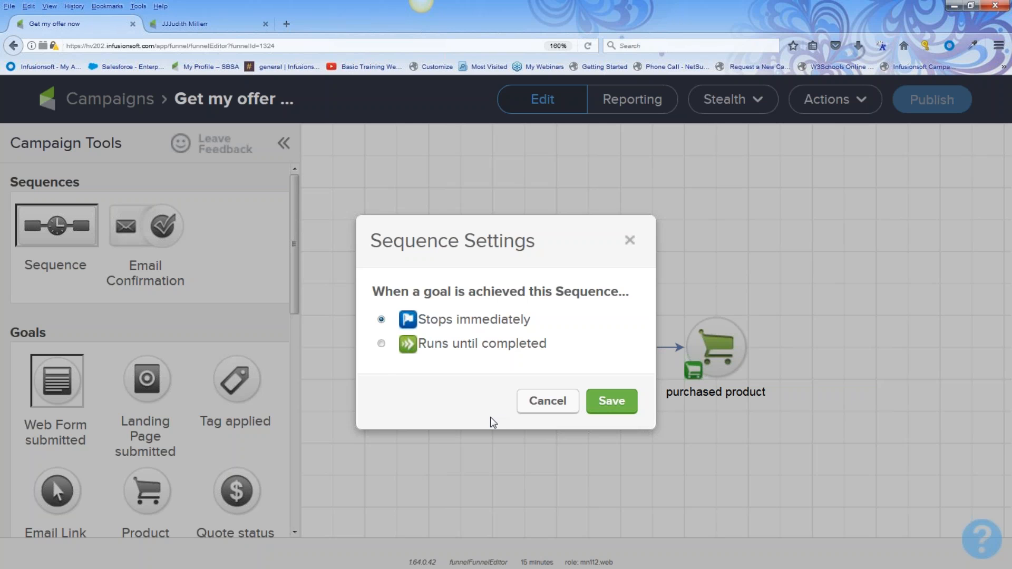
click(382, 344)
click(381, 319)
drag(374, 293, 538, 296)
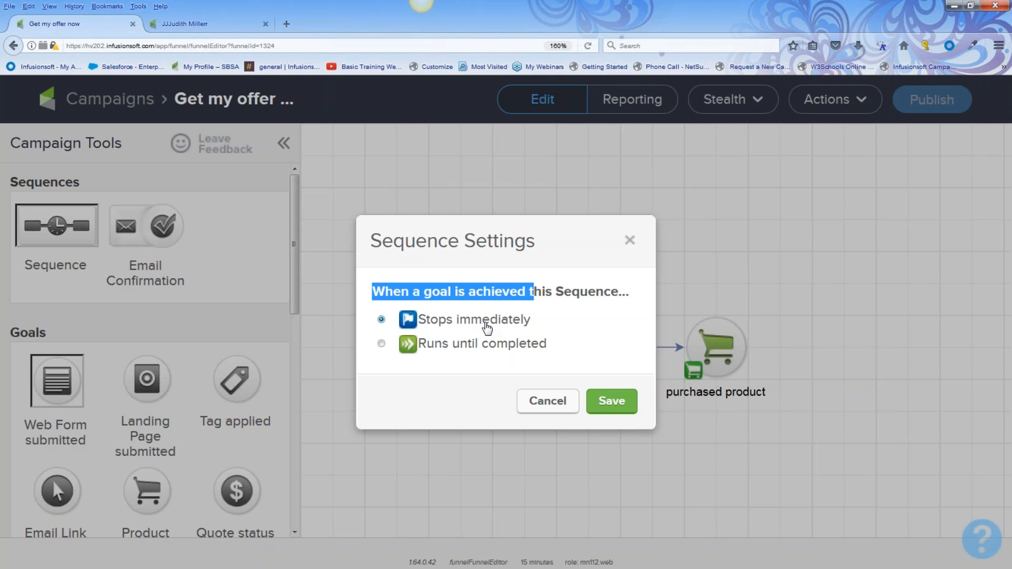
click(623, 409)
Add a new sequence to the right of the purchased product goal
drag(352, 294, 440, 403)
drag(470, 270, 655, 431)
mouse_move(718, 345)
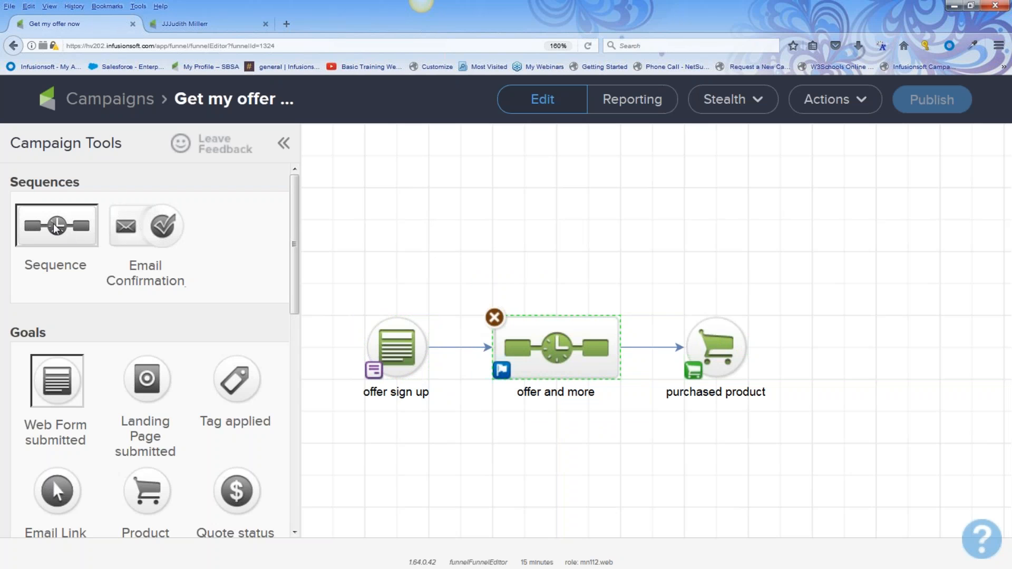
drag(86, 232, 829, 344)
Connect purchased product to the new sequence and name it 'customer'
mouse_move(764, 339)
drag(749, 347, 835, 352)
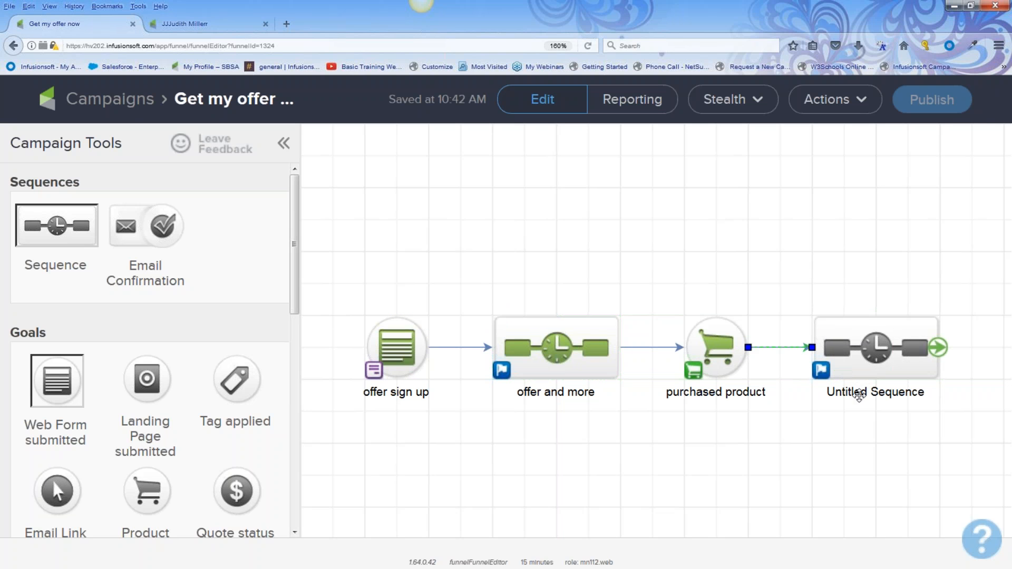
click(854, 391)
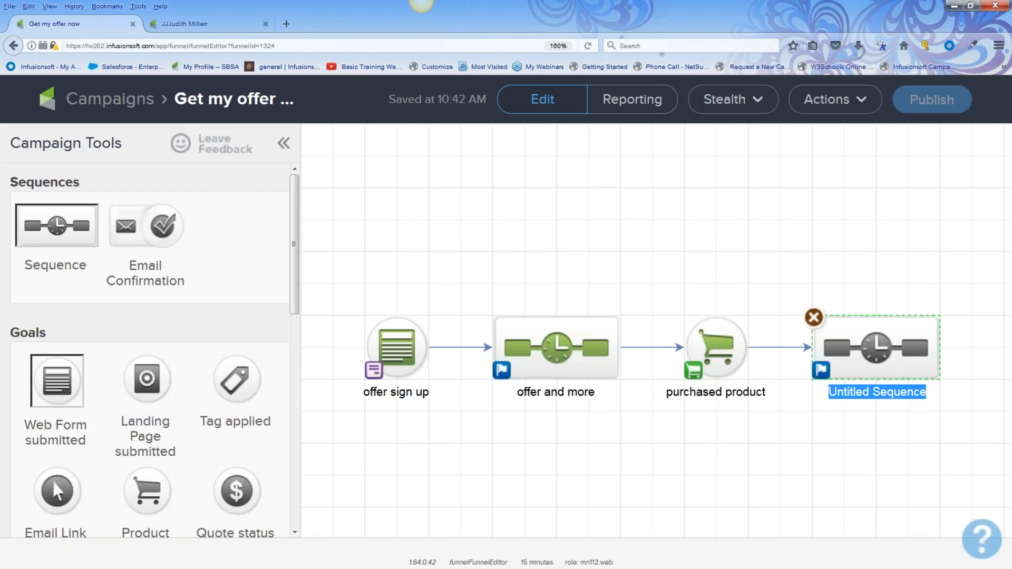
text(customre)
key(BackSpace)
key(BackSpace)
text(er)
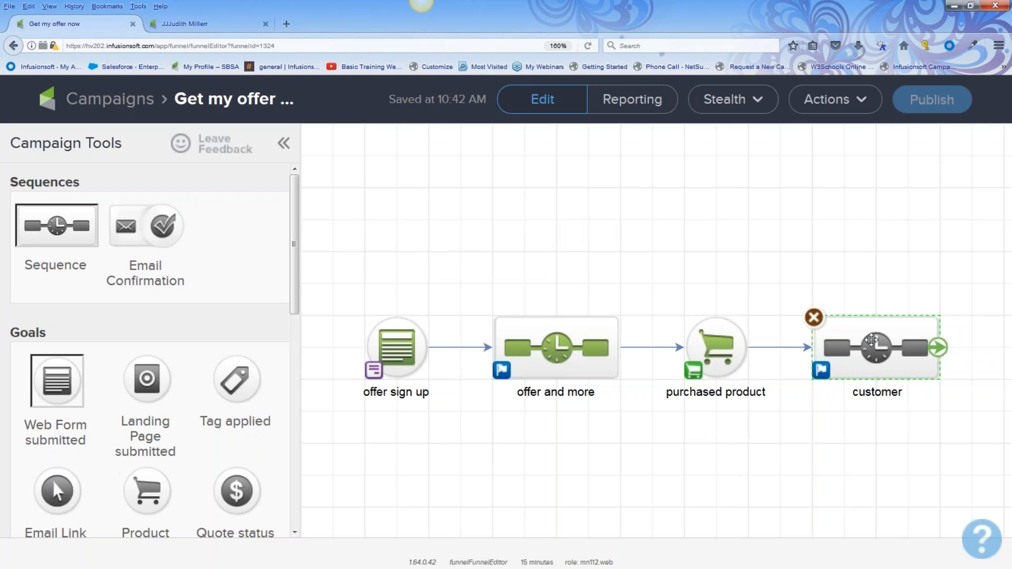
In the customer sequence, add a tag step applying the Customer tag
double_click(871, 340)
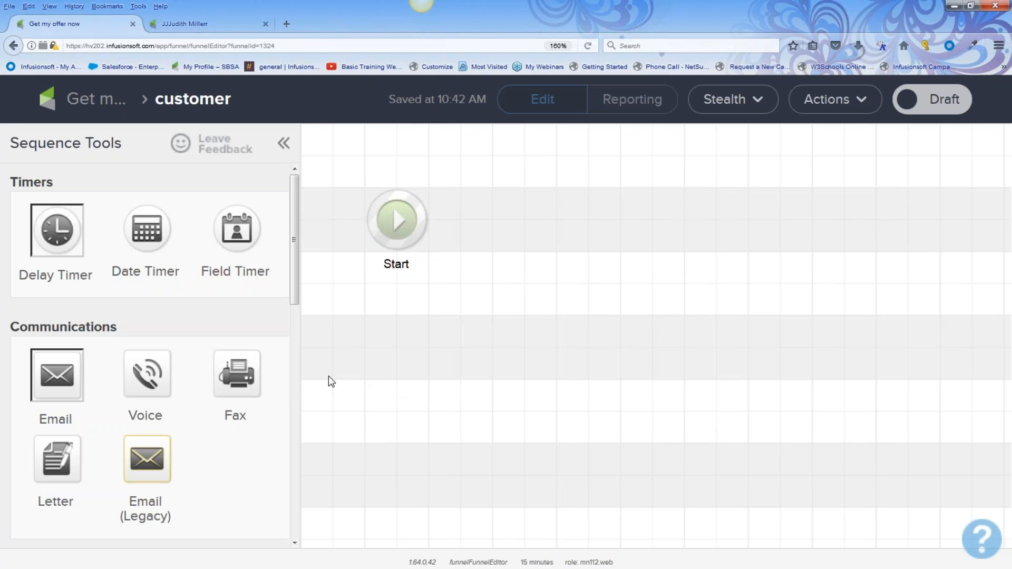
scroll(280, 388, down, 5)
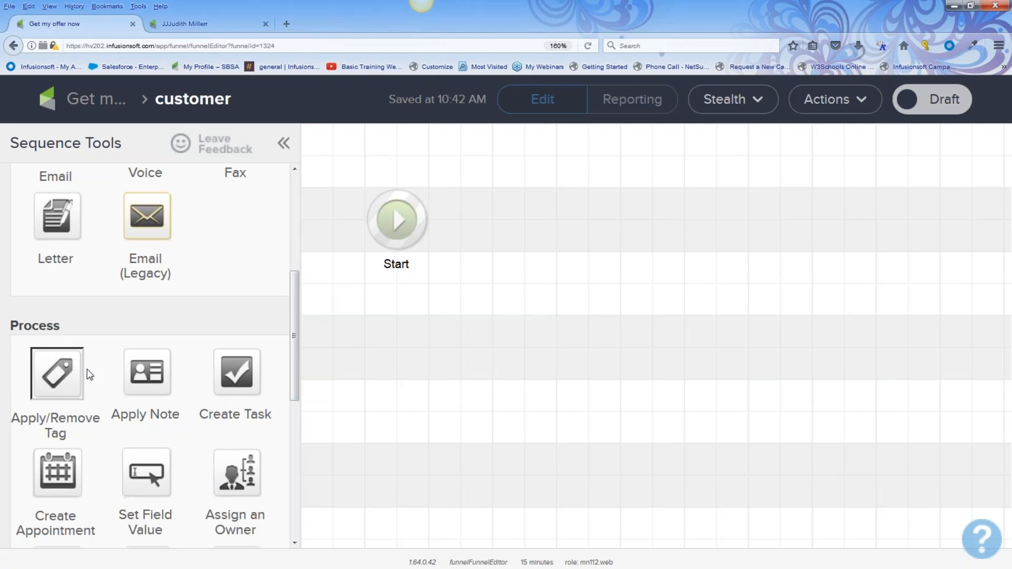
drag(182, 350, 515, 210)
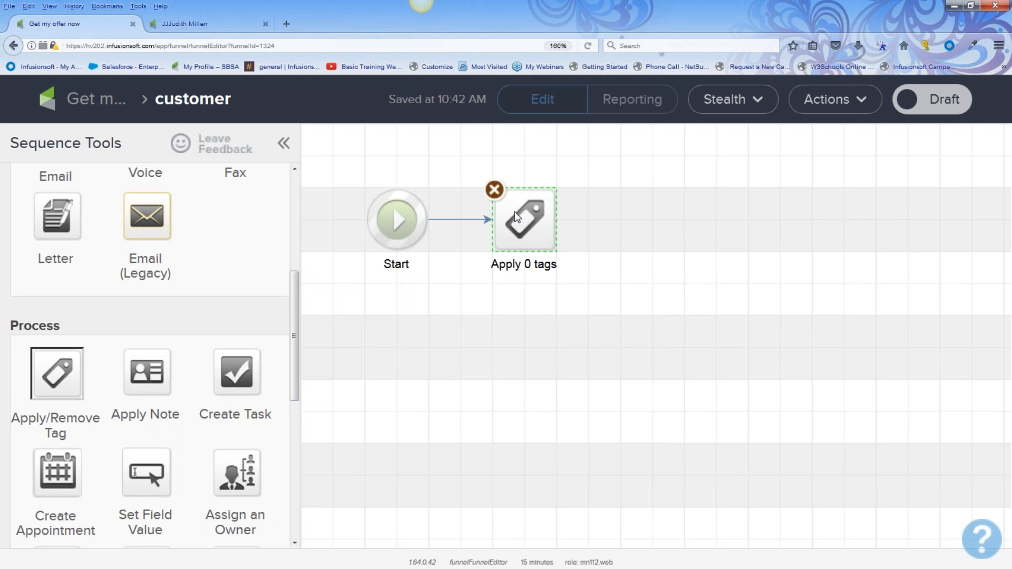
double_click(524, 219)
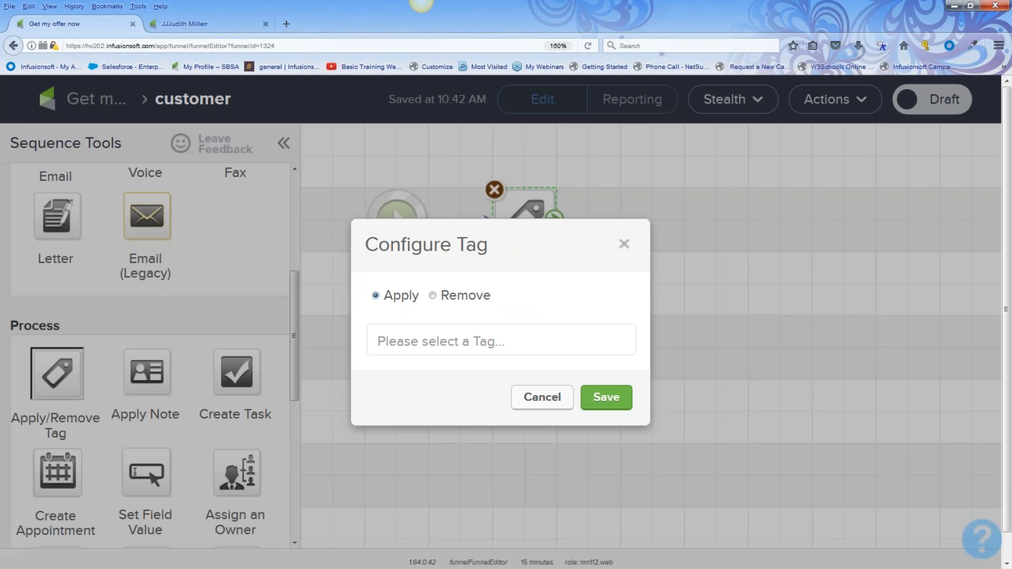
click(458, 336)
text(c)
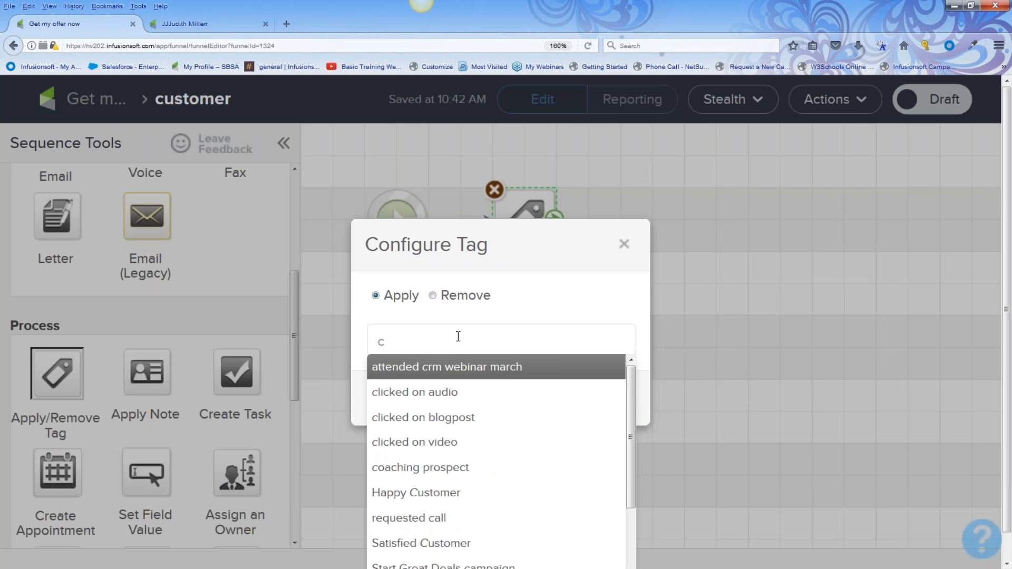
text(u)
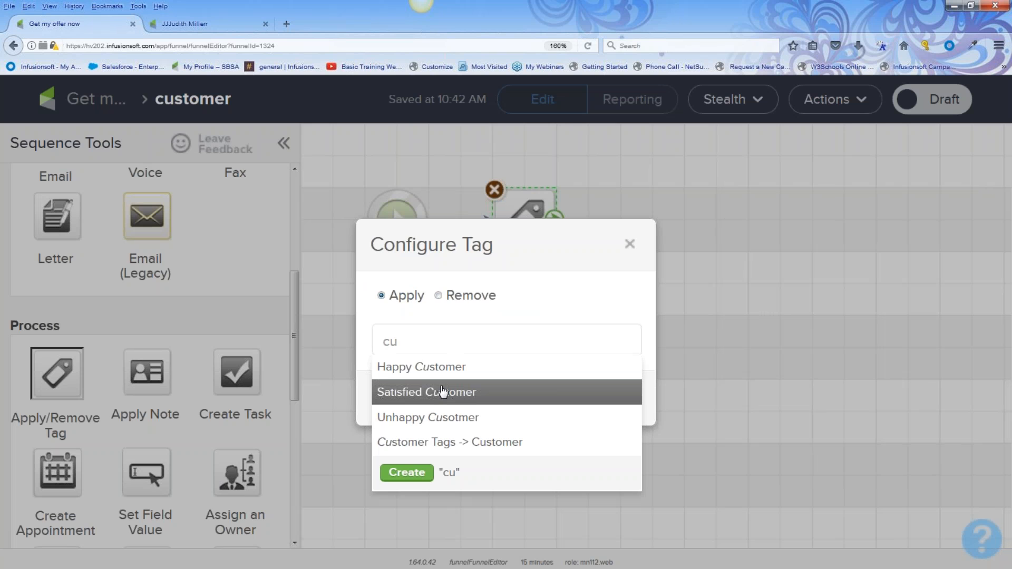
click(451, 443)
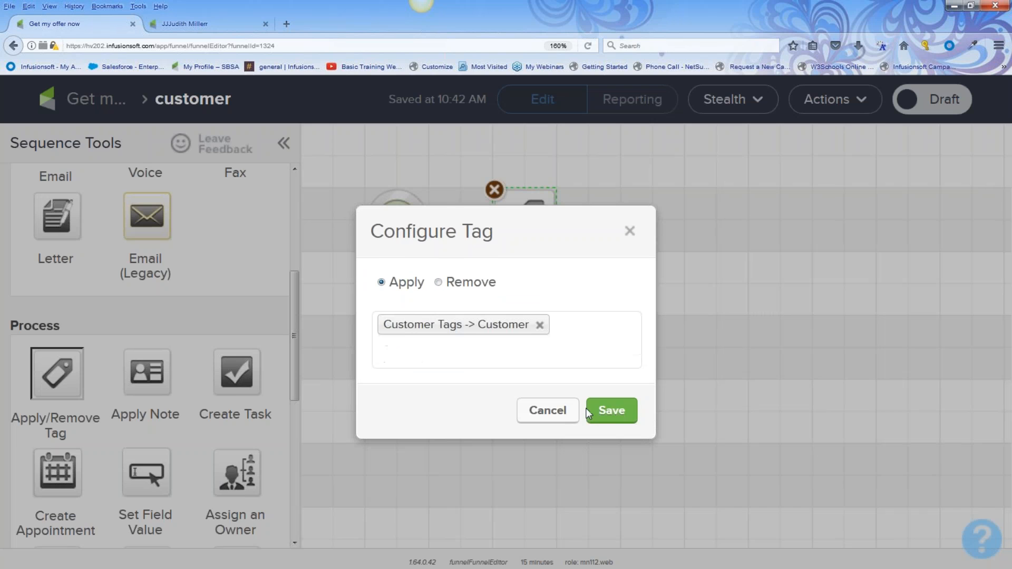
click(610, 409)
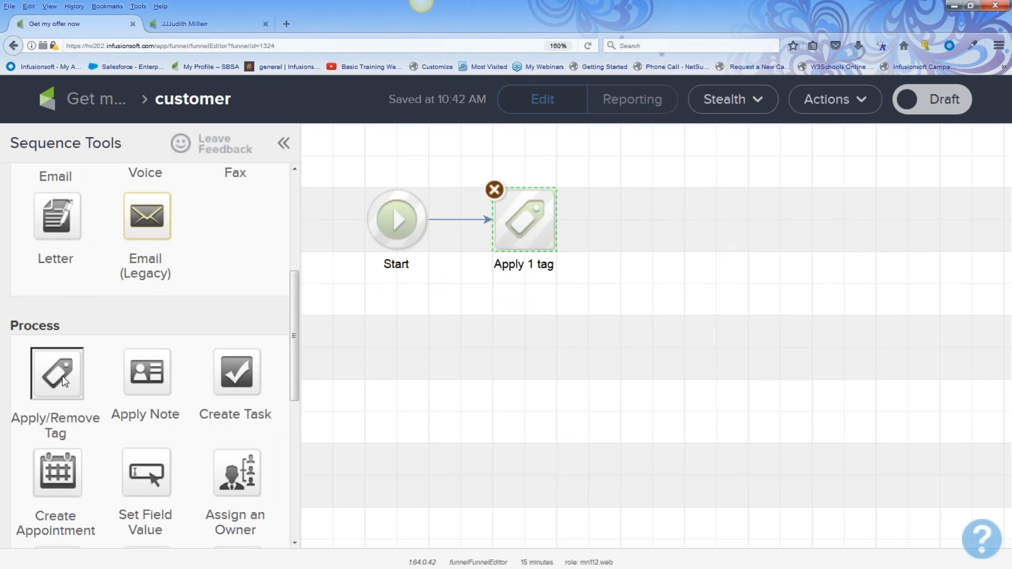
Add an email step named 'welcome new customer' after the tag step
scroll(69, 288, up, 5)
drag(57, 374, 644, 196)
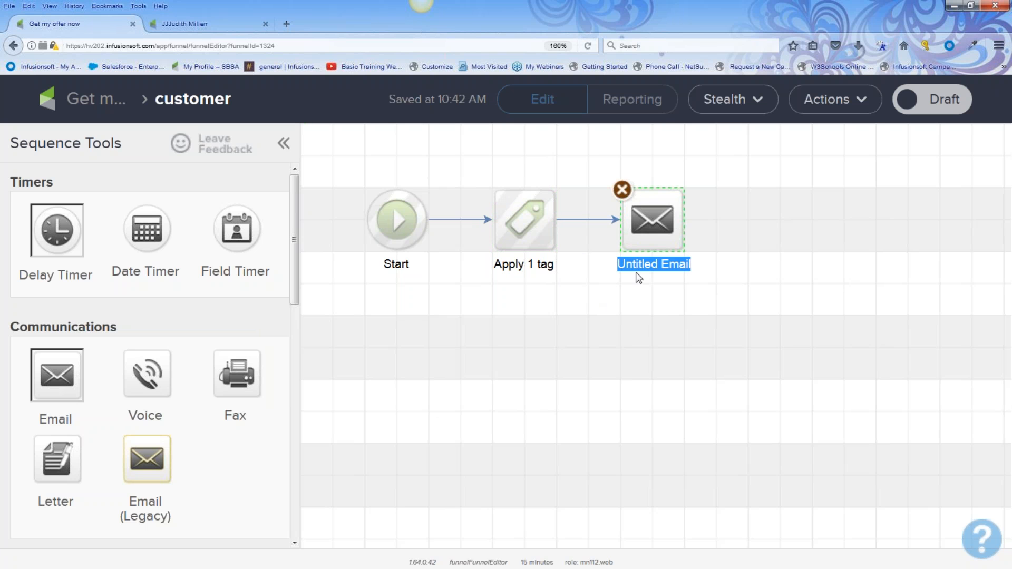
text(welcome new)
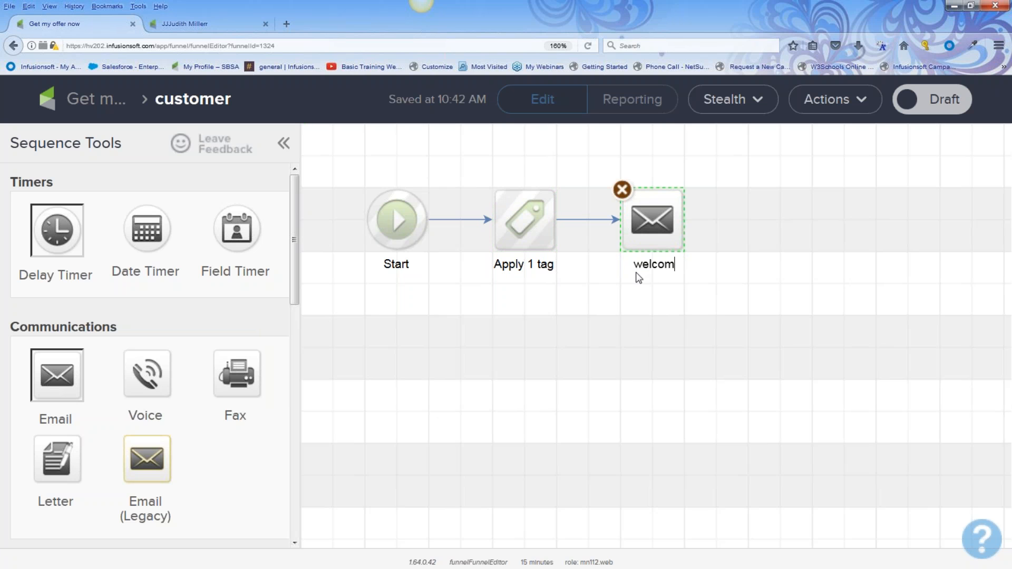
text(ustomer)
click(78, 101)
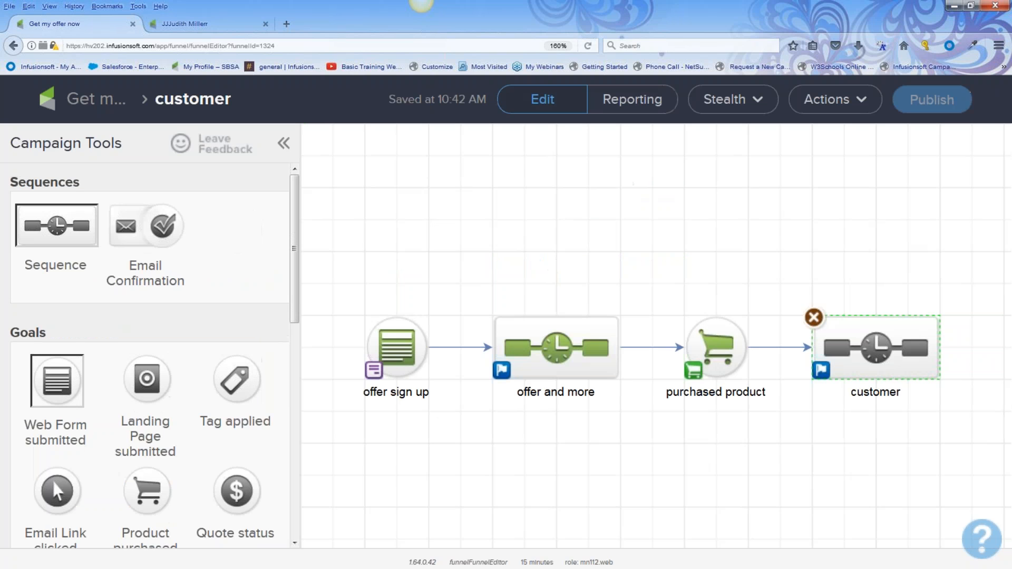
Select offer sign up, offer and more, purchased product and customer nodes in turn, then view the contact tab
drag(344, 279, 437, 414)
drag(454, 291, 641, 426)
drag(640, 290, 794, 433)
drag(765, 273, 971, 450)
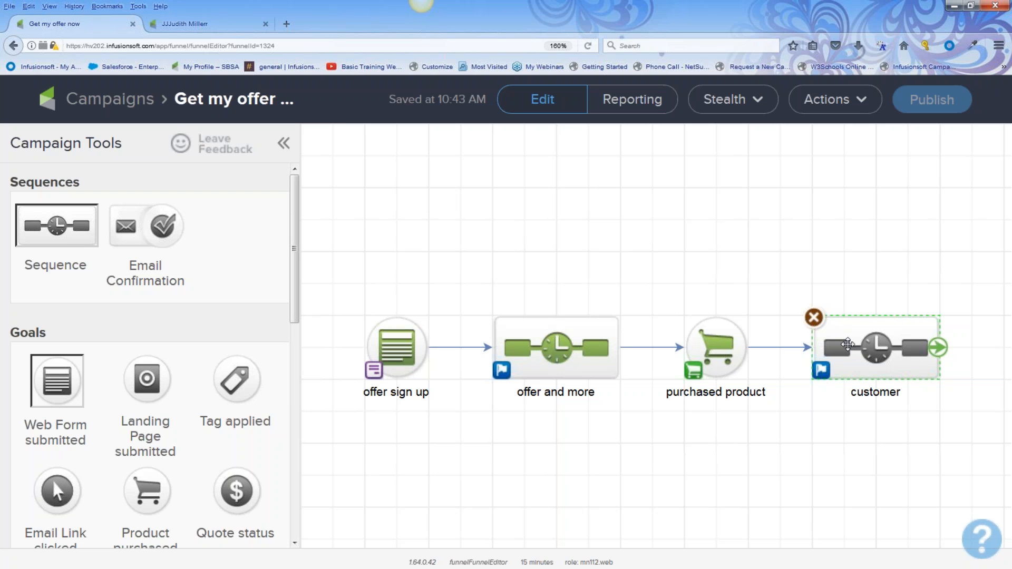
click(168, 25)
In the contacts list, tick the first five contacts
scroll(61, 318, up, 20)
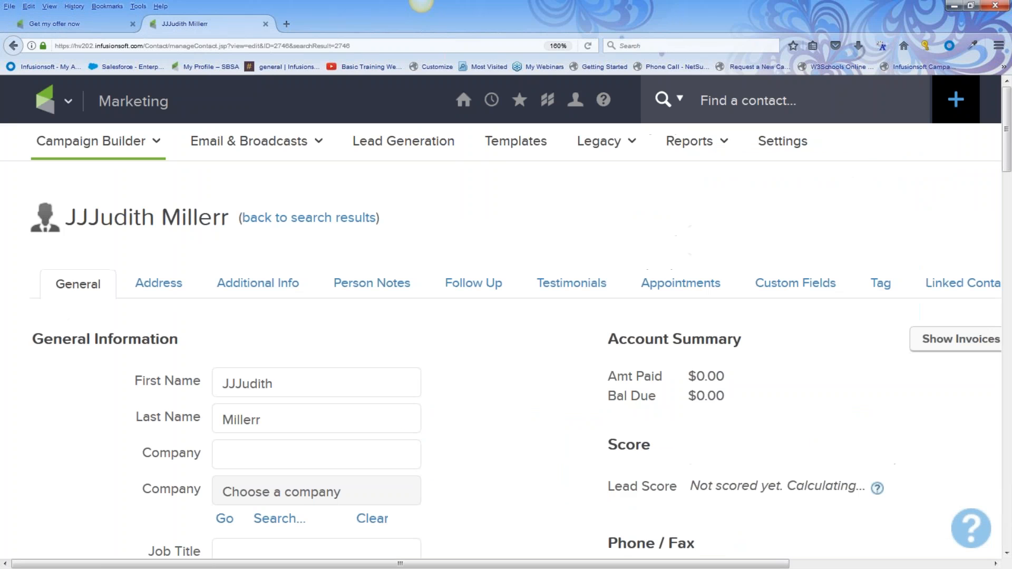
click(85, 106)
click(222, 189)
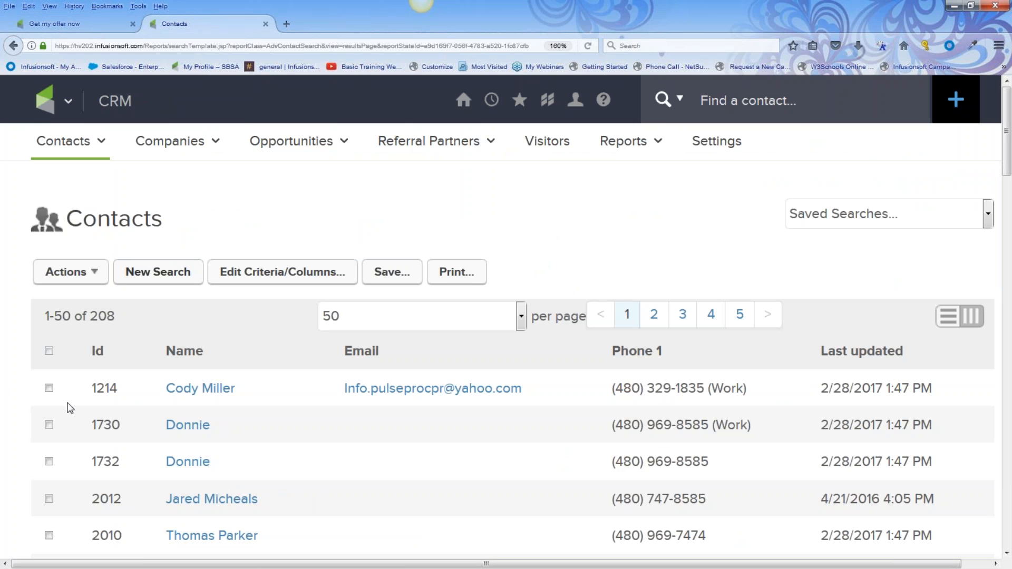
scroll(71, 408, down, 5)
scroll(79, 190, up, 5)
click(49, 167)
click(49, 205)
click(49, 241)
click(49, 278)
click(49, 316)
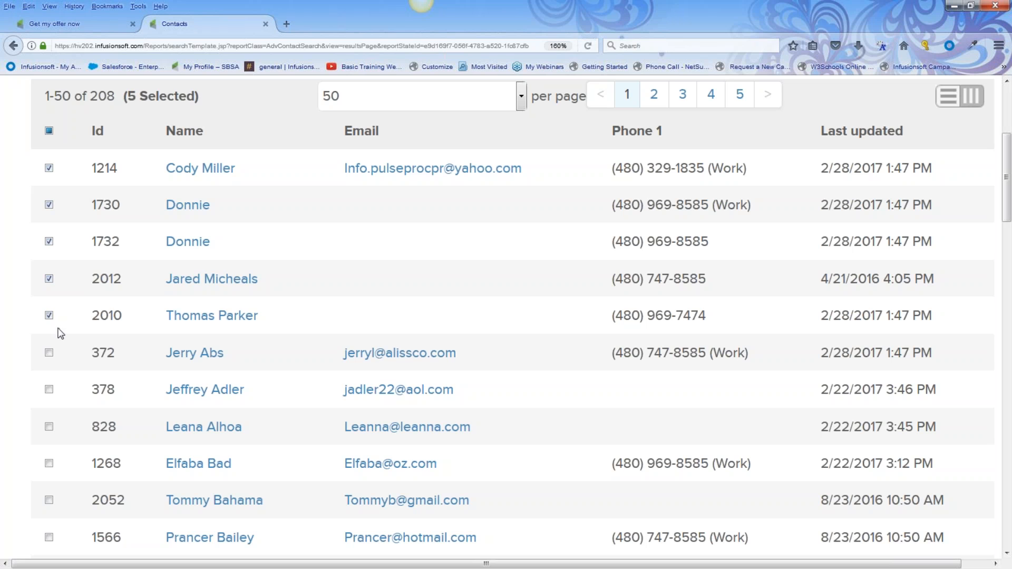
Choose Start/Stop a Campaign Sequence from the actions for the selected contacts
scroll(104, 210, up, 4)
click(95, 279)
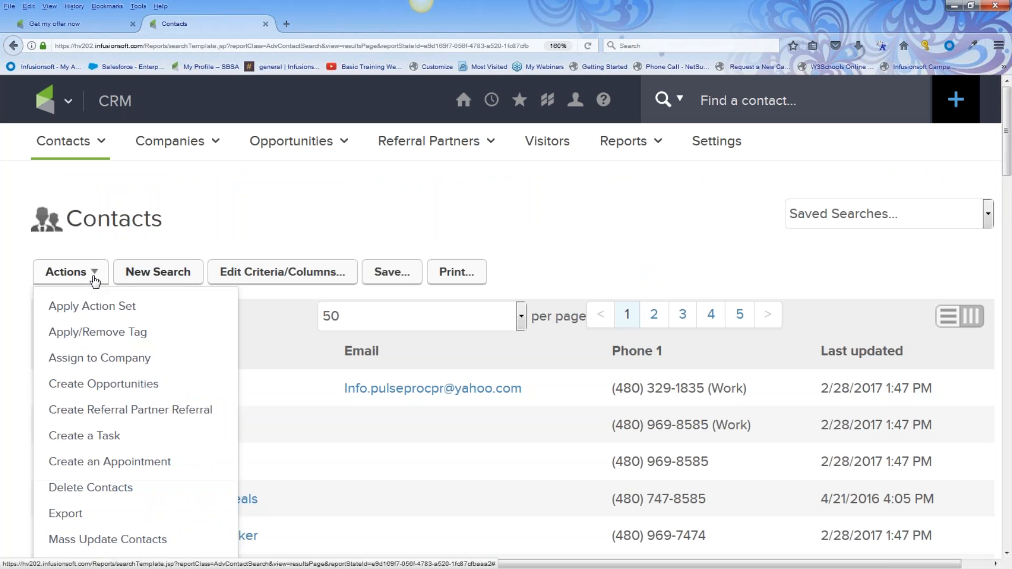
scroll(91, 281, down, 10)
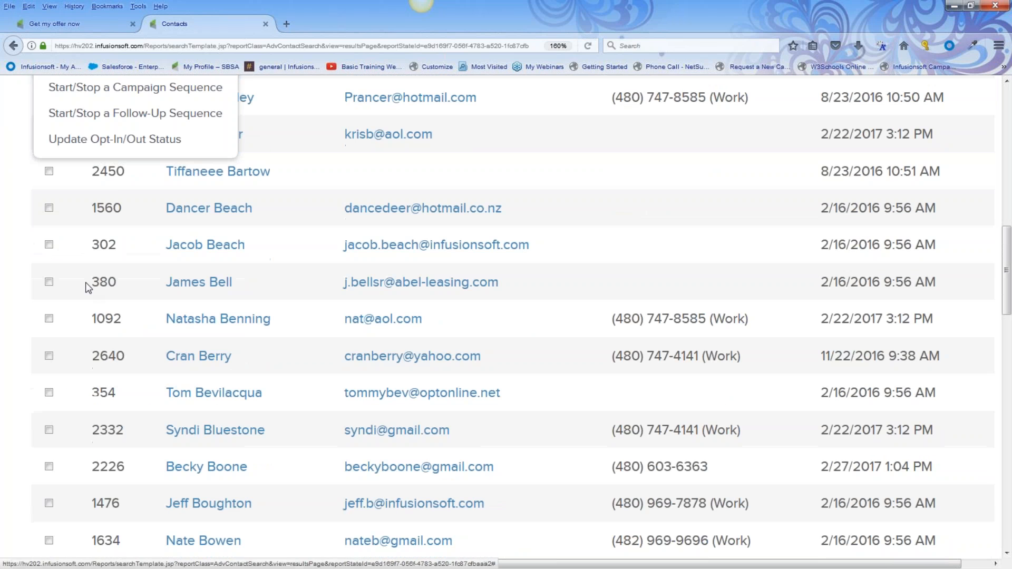
scroll(89, 274, up, 2)
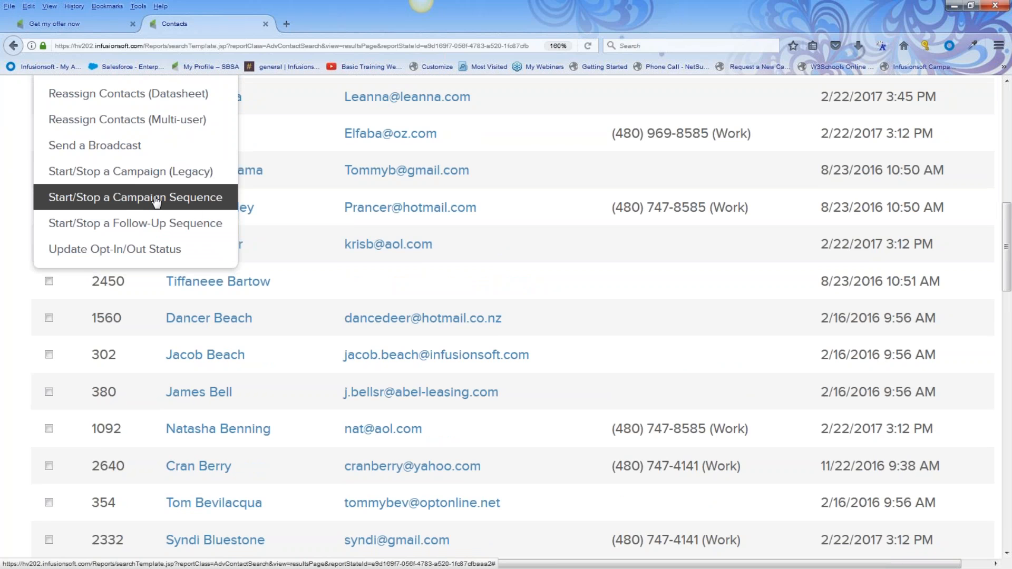
click(156, 201)
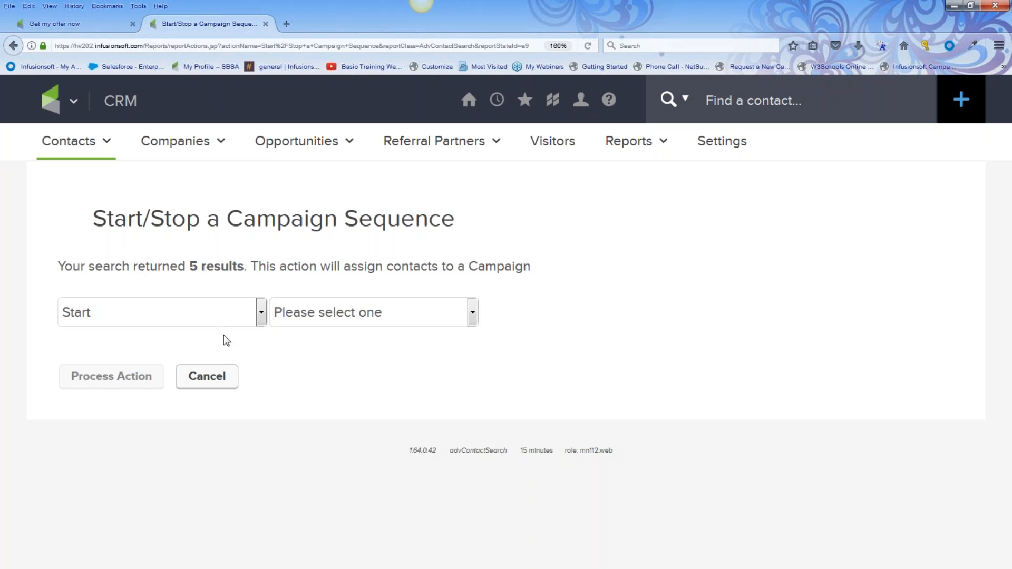
Choose Start, the Get my offer now campaign and the offer and more sequence
click(260, 315)
click(245, 343)
click(472, 316)
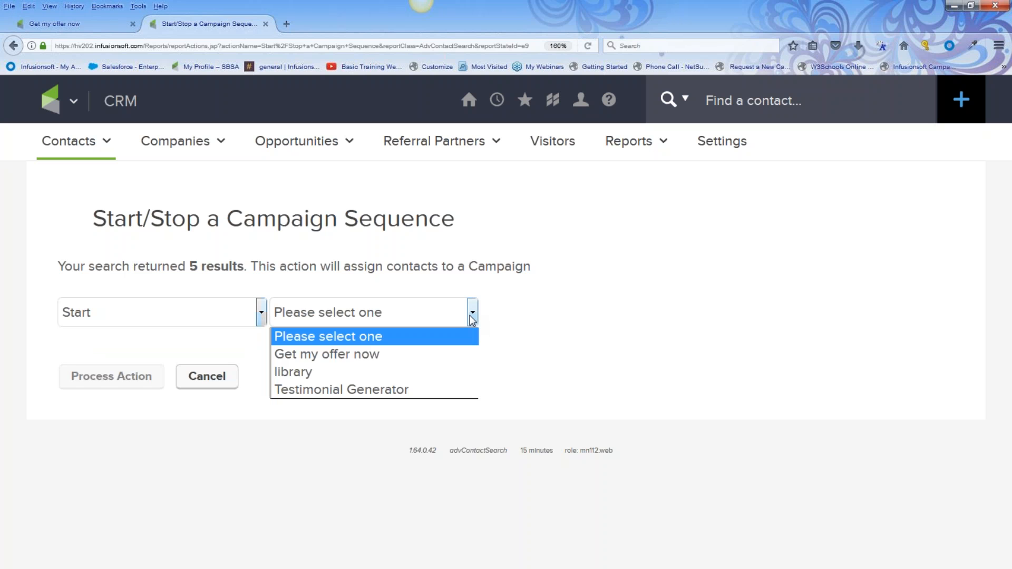
click(440, 357)
click(684, 312)
click(657, 355)
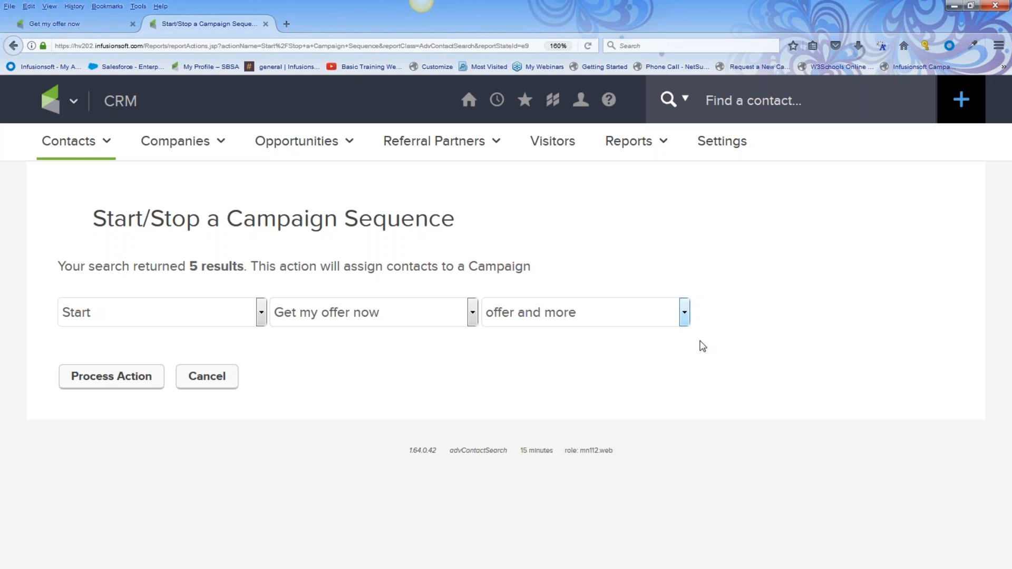
click(684, 319)
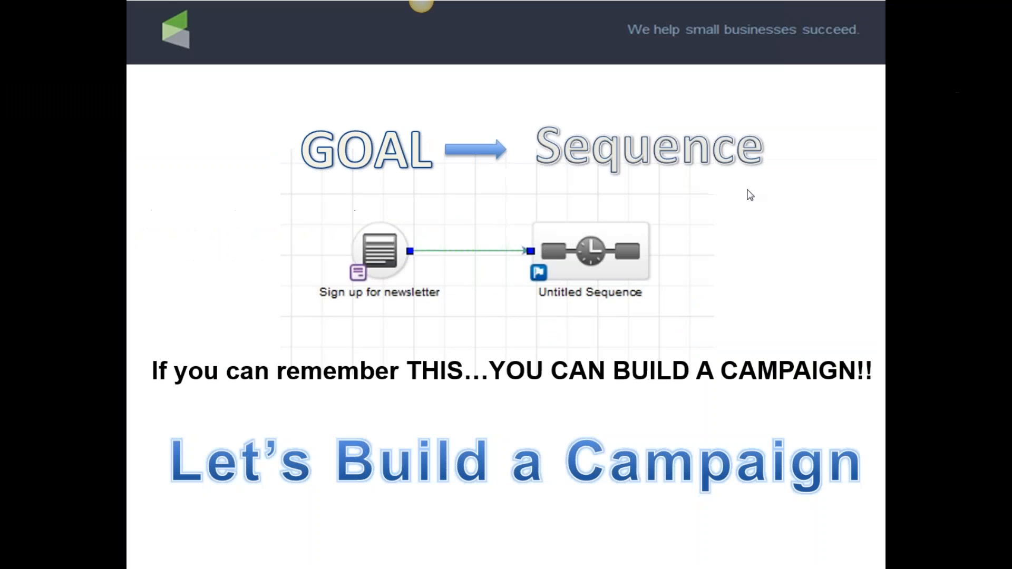
Advance through the icon colour legend slide to the example campaign flowchart slide
click(748, 189)
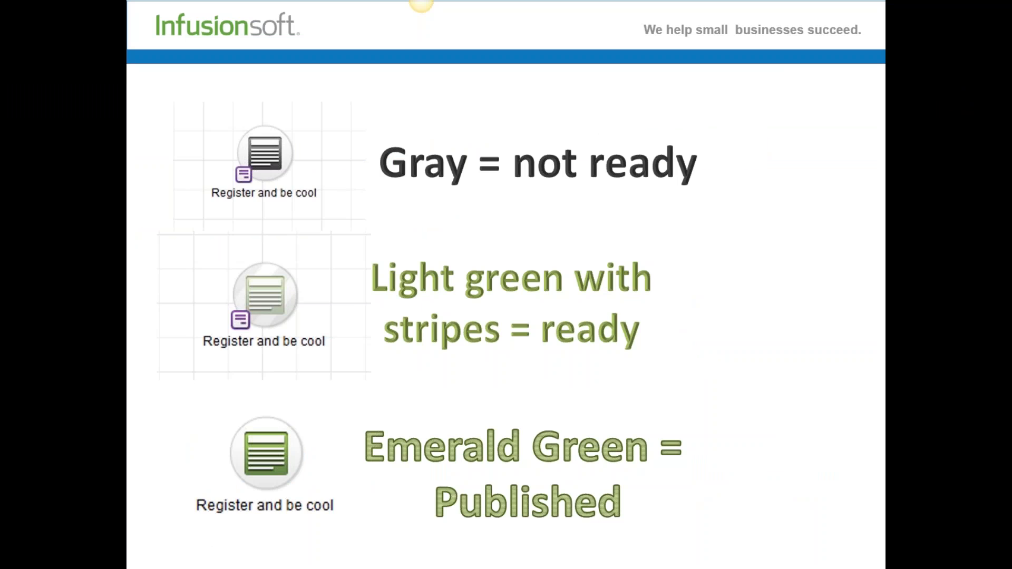
key(Right)
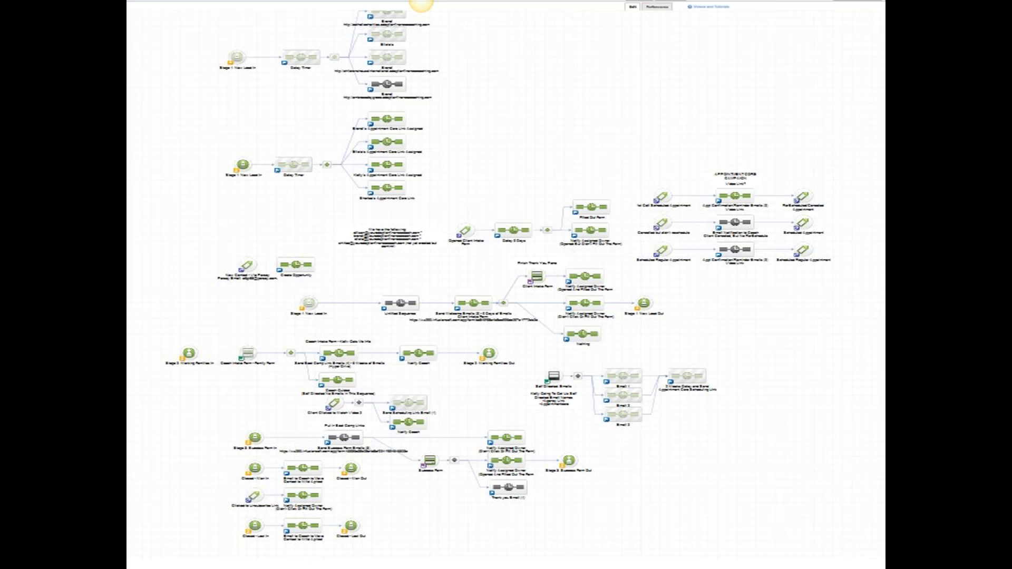
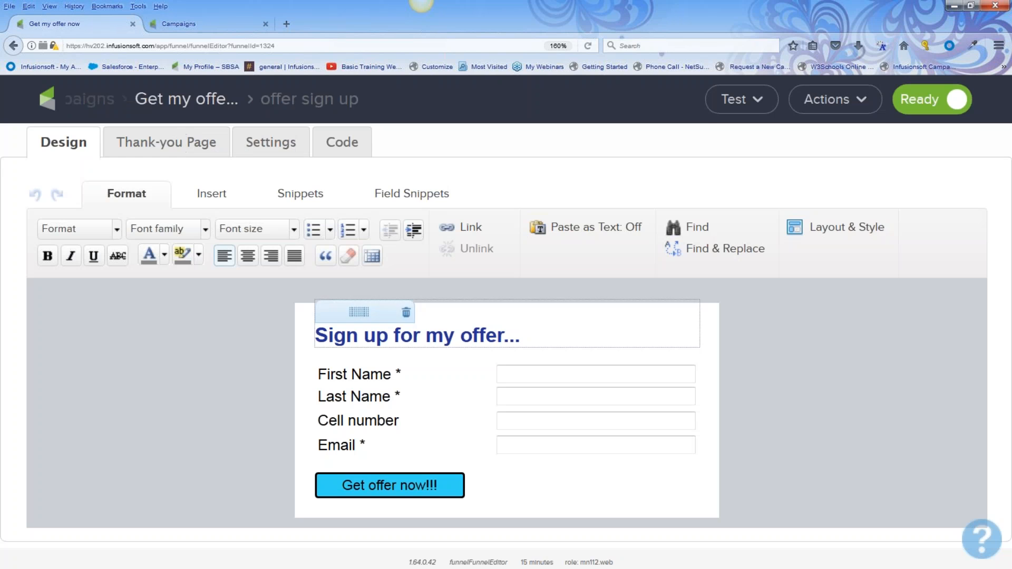
Copy the Testimonial Generator campaign's 'ask for testimonial form' into the offer sign up form
click(854, 103)
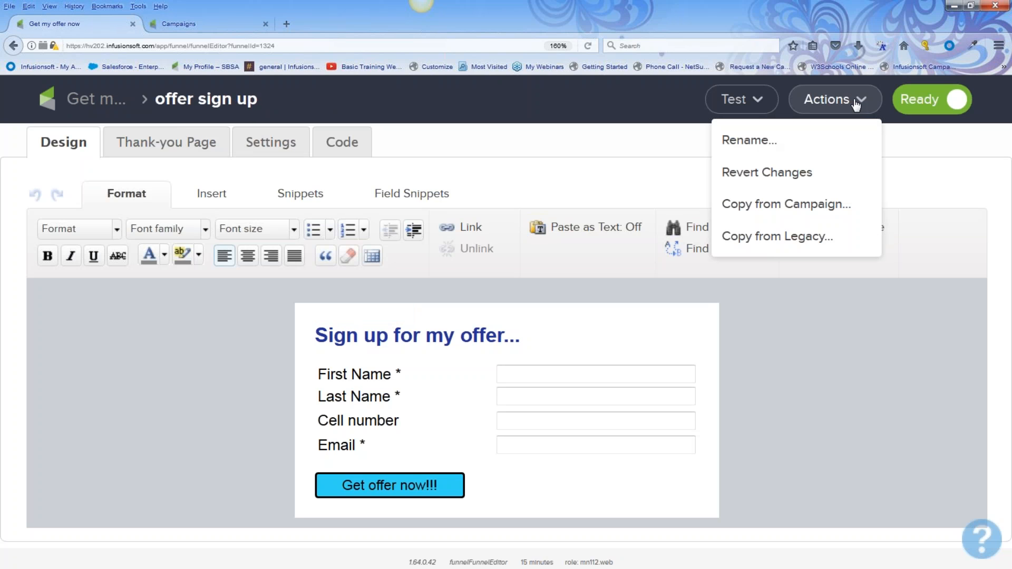
click(828, 205)
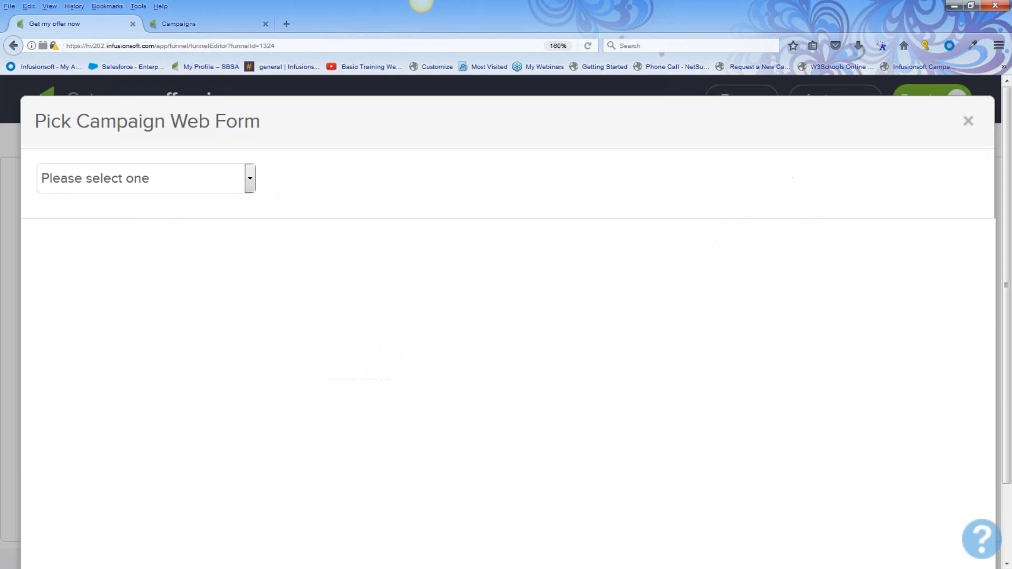
click(251, 182)
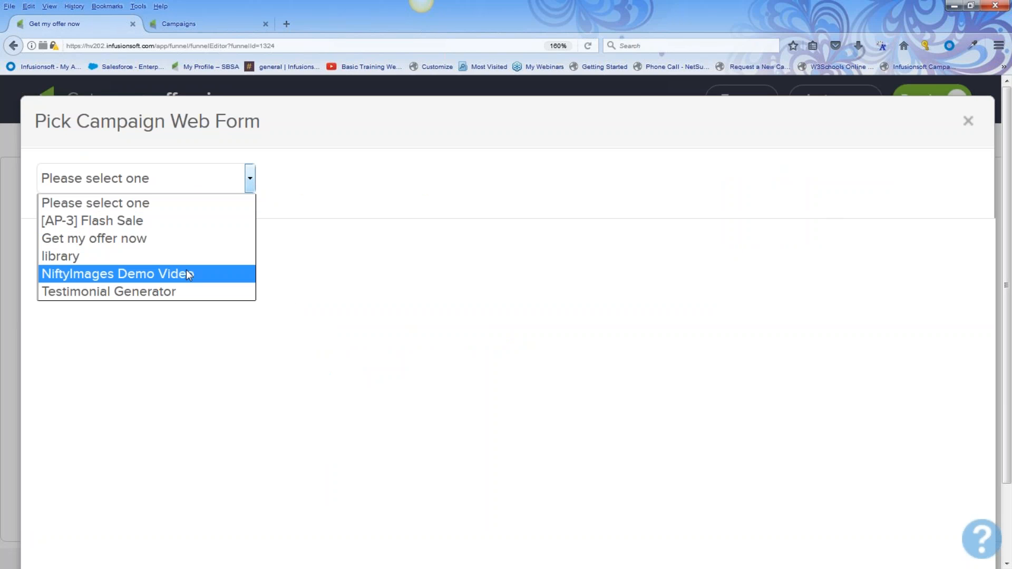
click(174, 293)
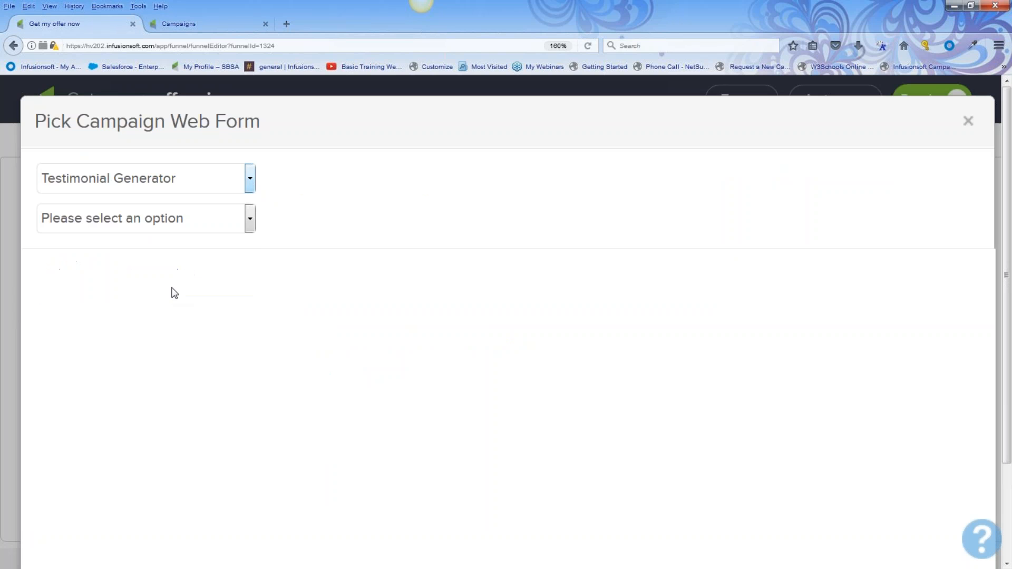
click(249, 220)
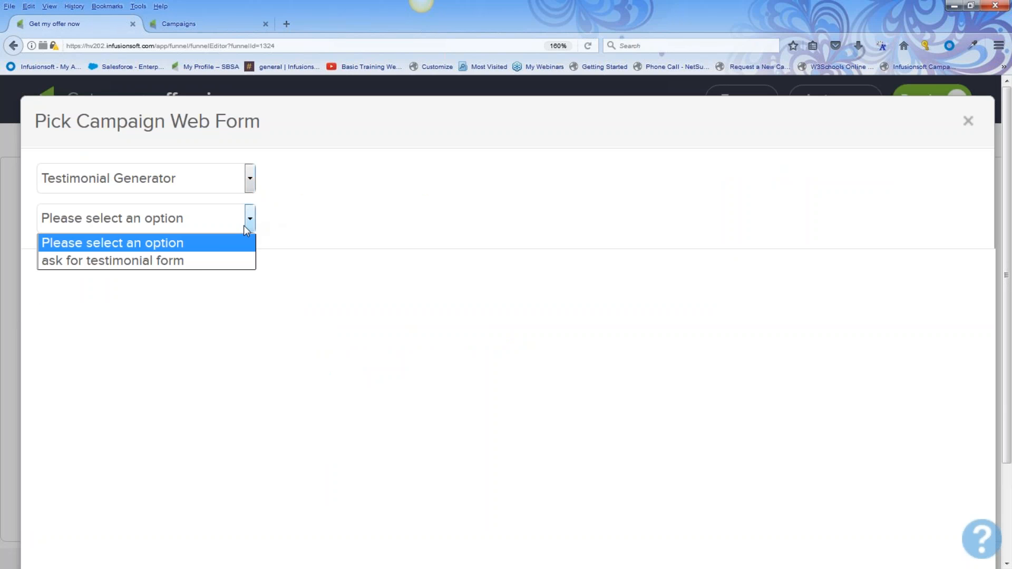
click(198, 261)
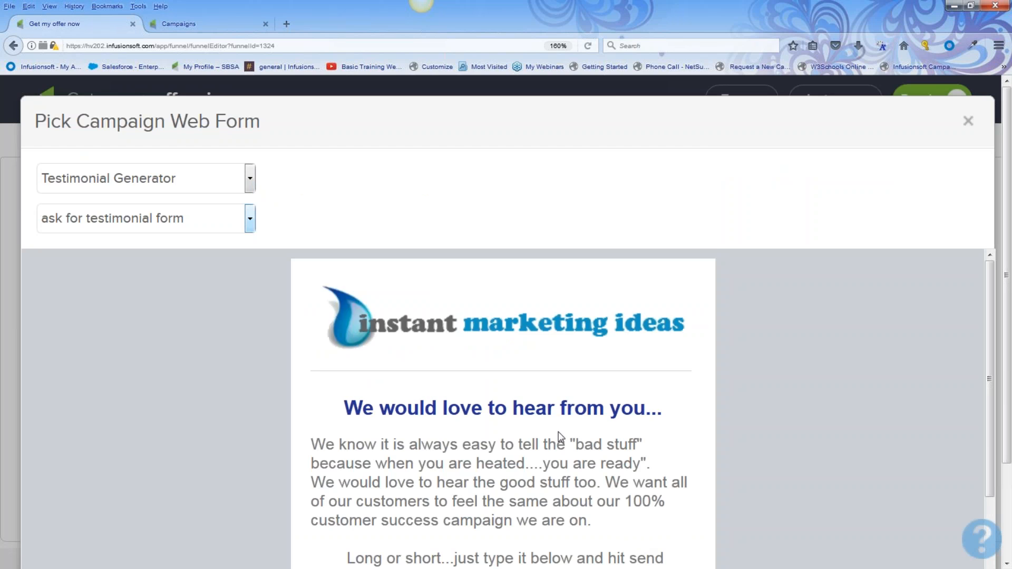
scroll(729, 412, down, 5)
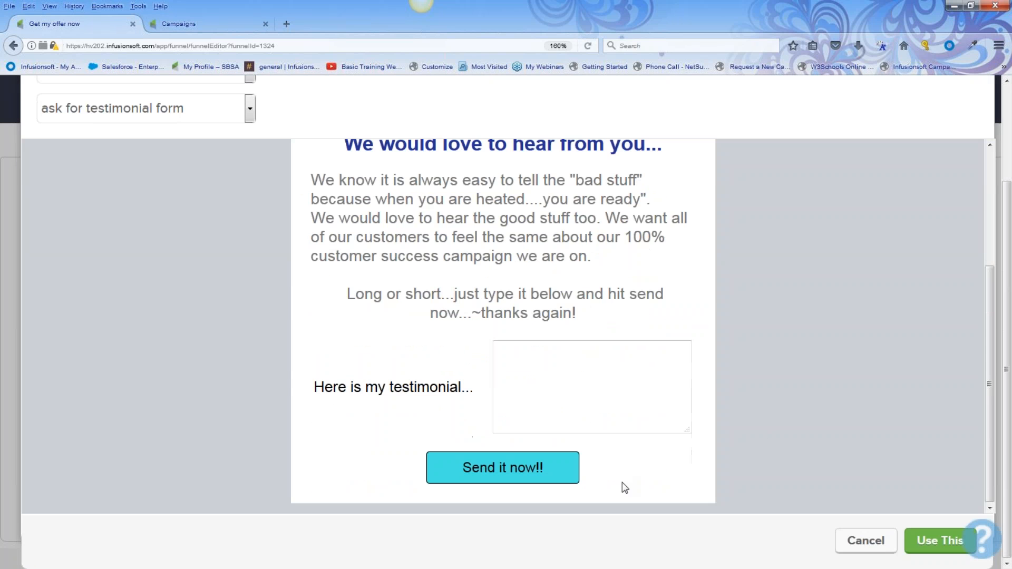
click(935, 542)
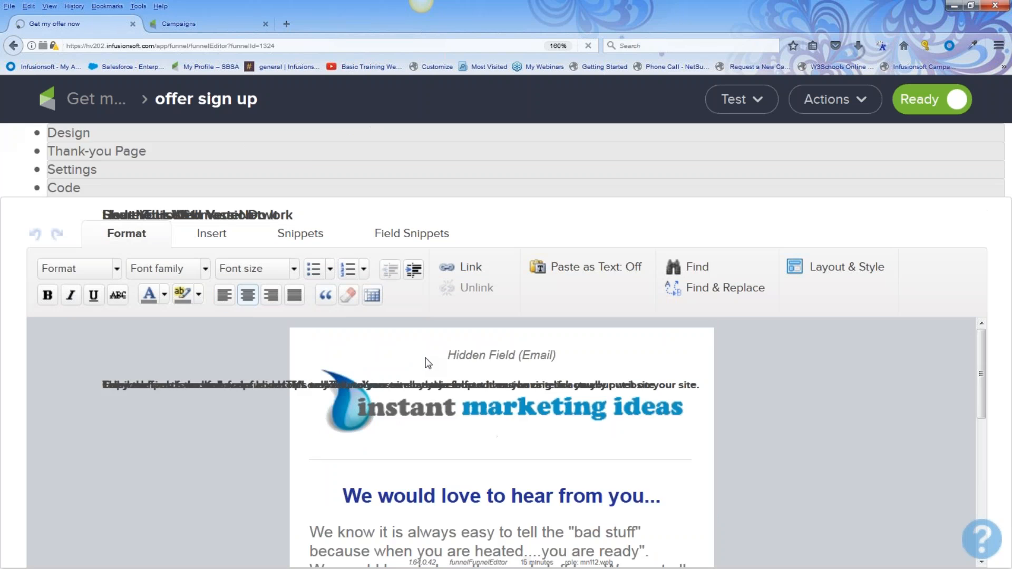
Review the copied testimonial form and return to the Get my offer now campaign canvas
scroll(729, 411, down, 8)
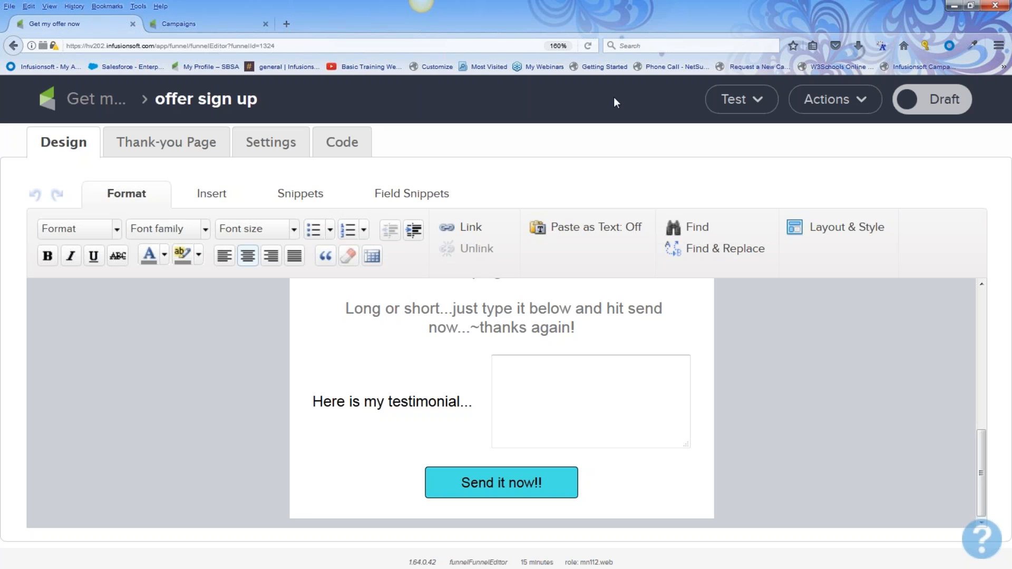
click(105, 99)
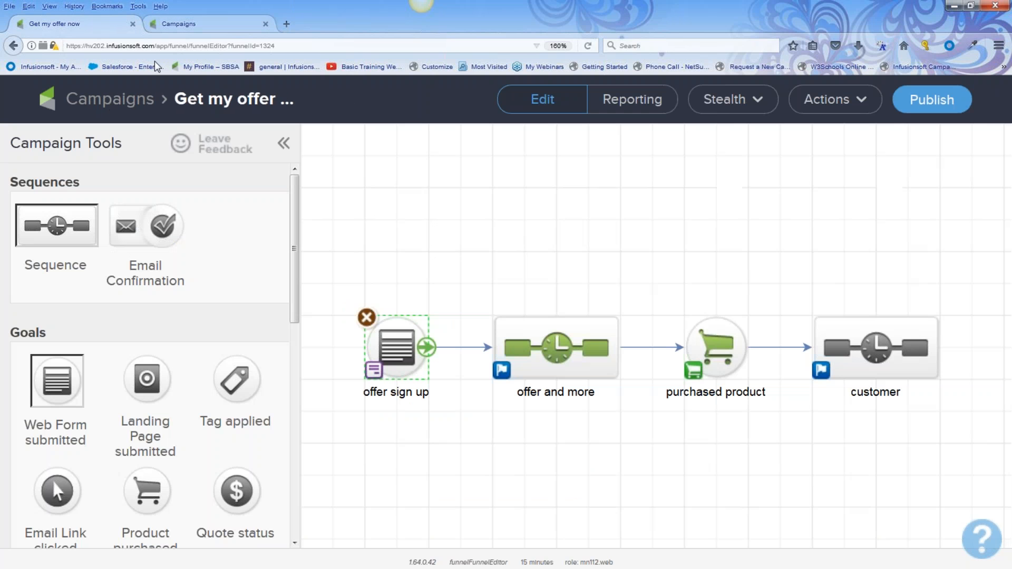
Save the Get my offer now campaign and go back to the list of all campaigns
click(105, 101)
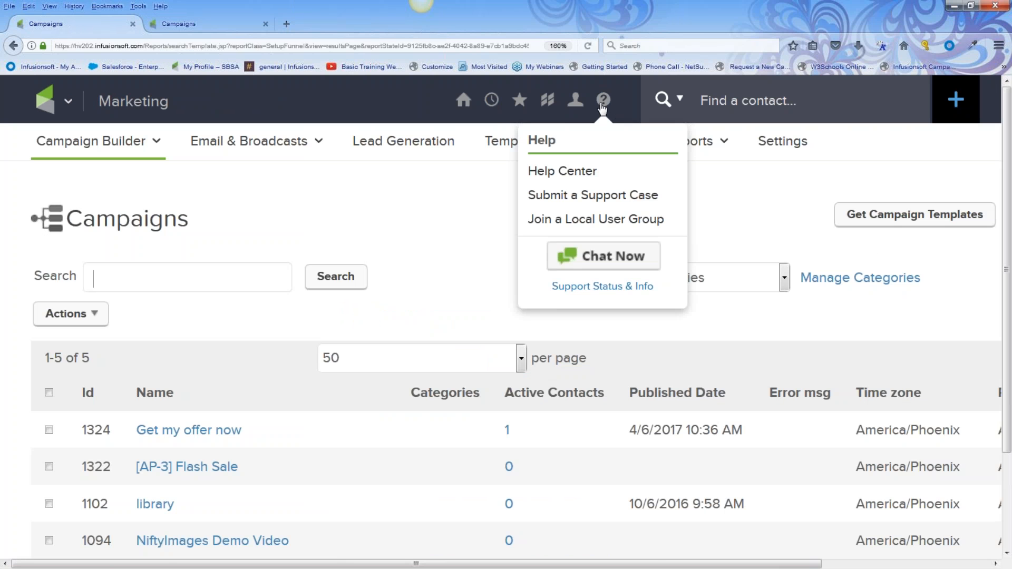
mouse_move(577, 106)
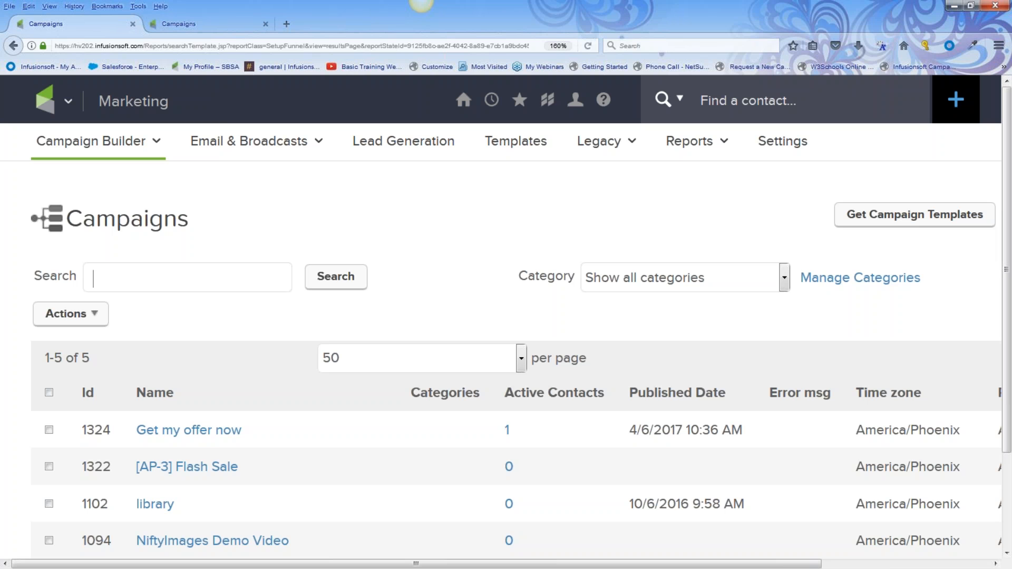
Start a new email broadcast from the 'Thanks for signing up' template in My Templates
mouse_move(236, 138)
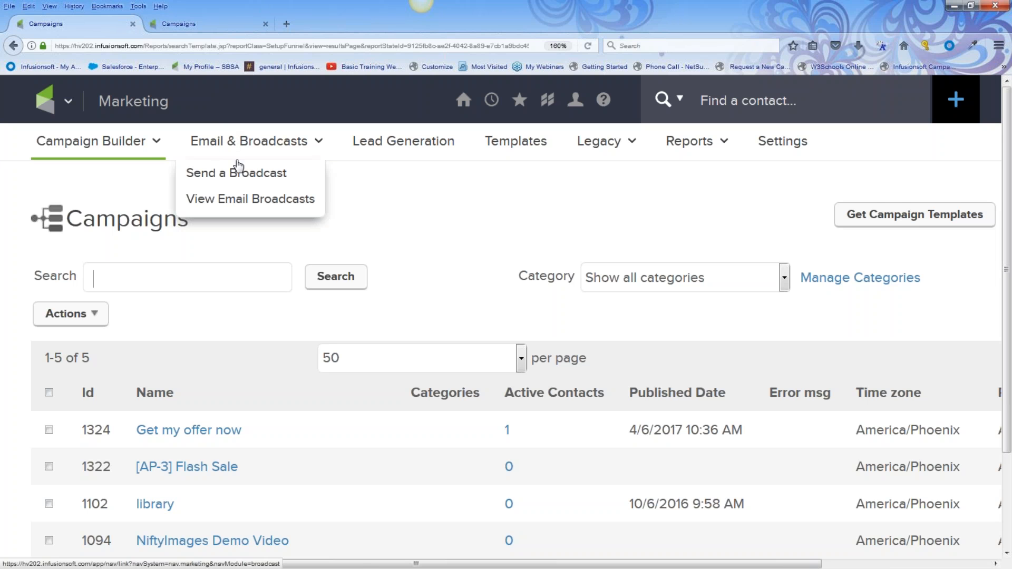
click(241, 177)
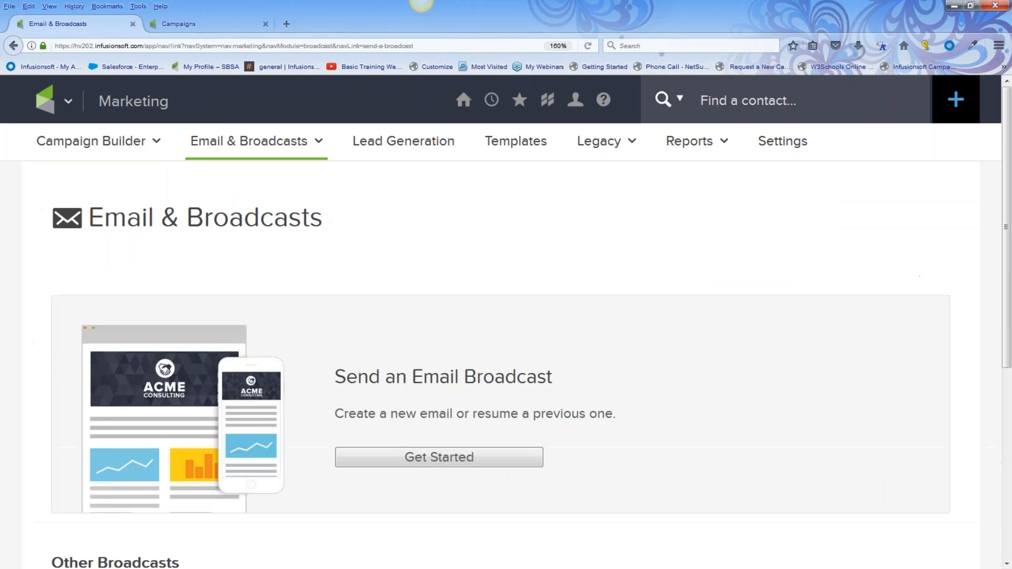
click(450, 462)
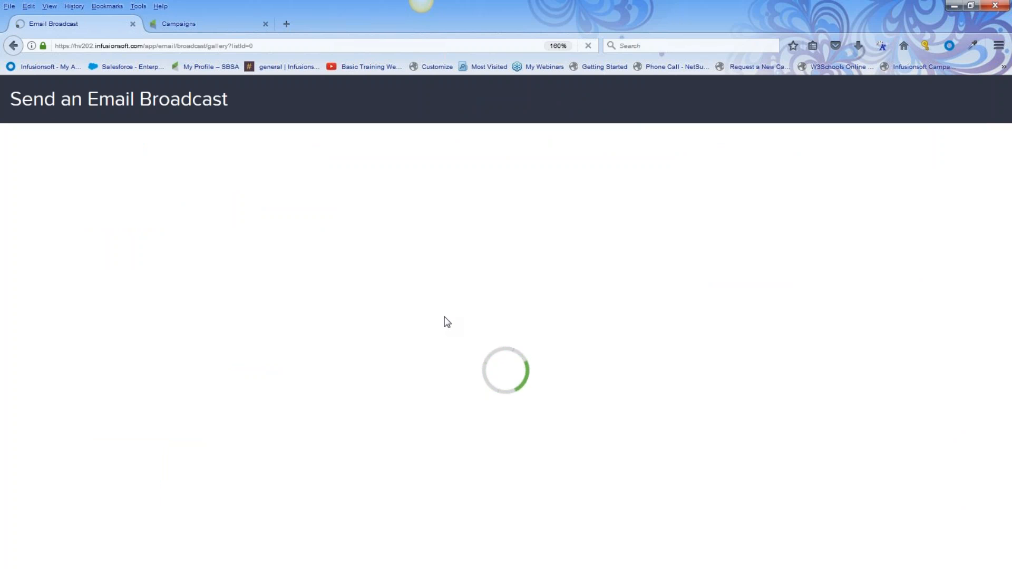
click(658, 195)
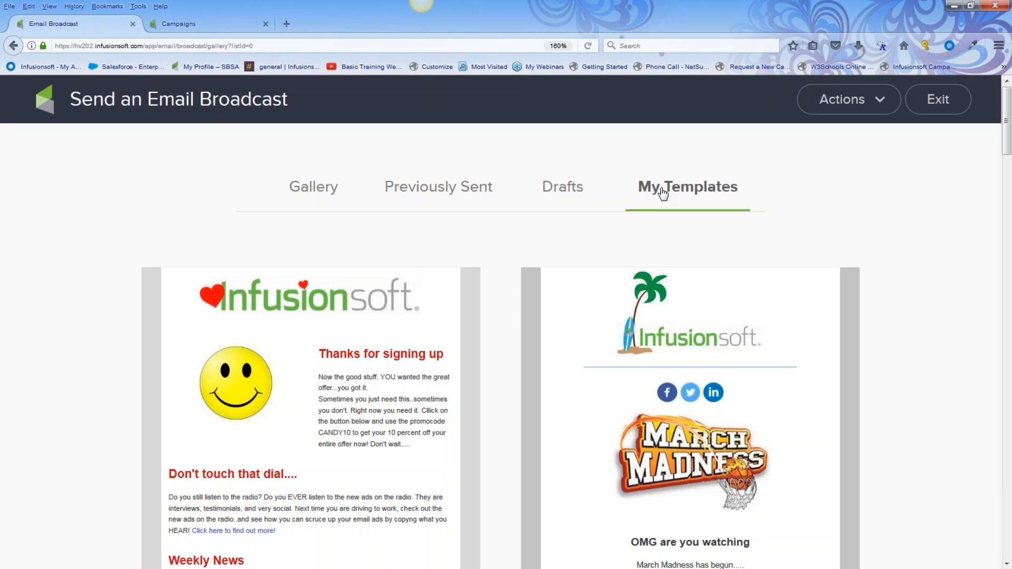
scroll(391, 365, down, 3)
mouse_move(391, 366)
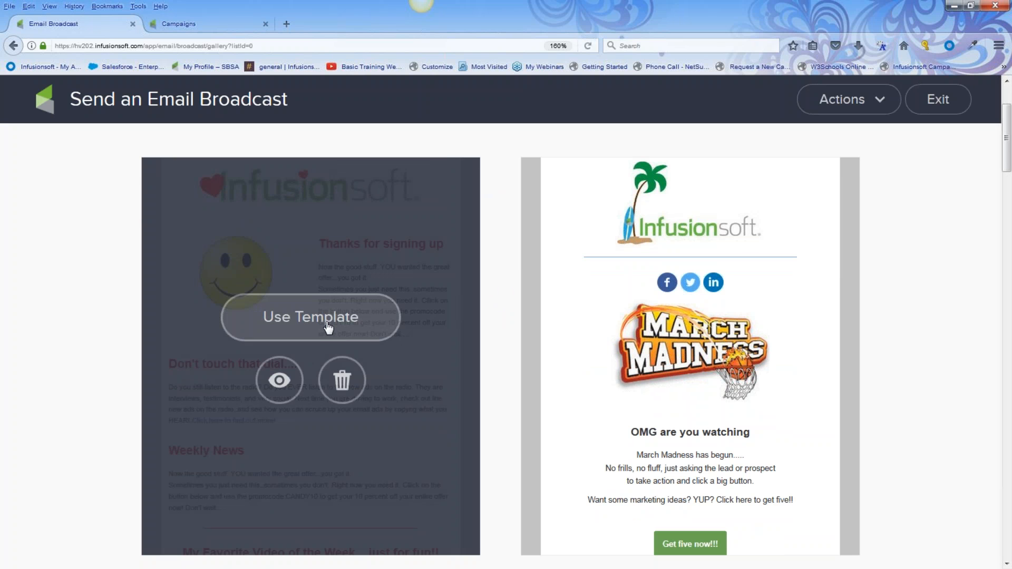
click(327, 327)
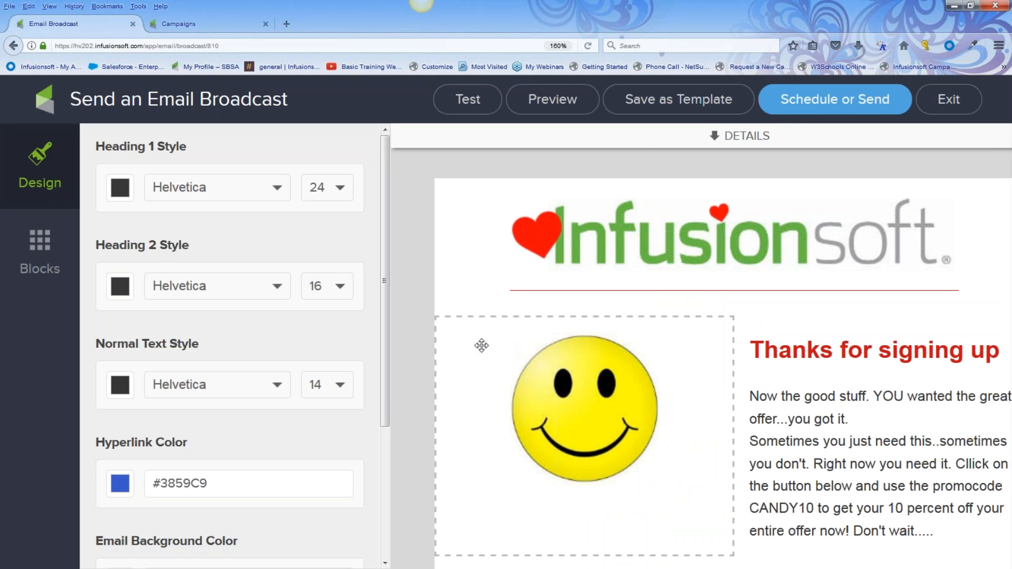
Make the email's red button download the file '5 Fun-Newsletter ideas 4U.docx'
scroll(481, 346, down, 3)
scroll(479, 347, down, 3)
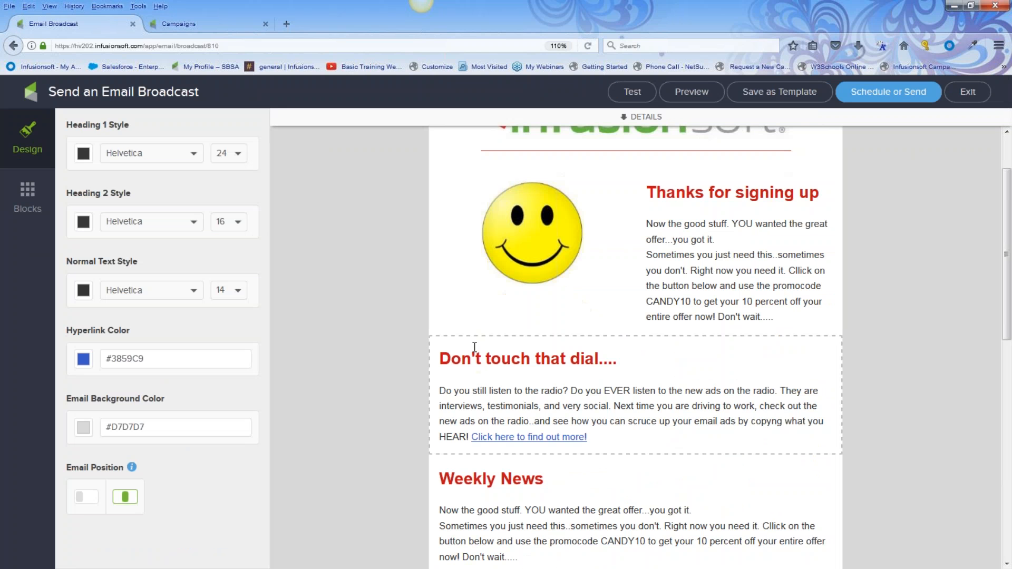
scroll(475, 346, down, 10)
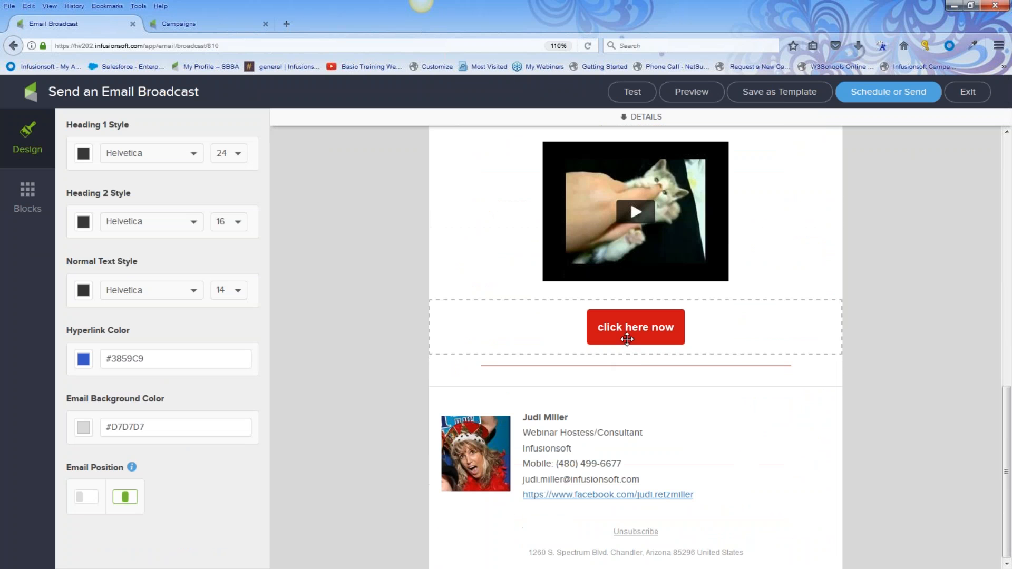
click(627, 337)
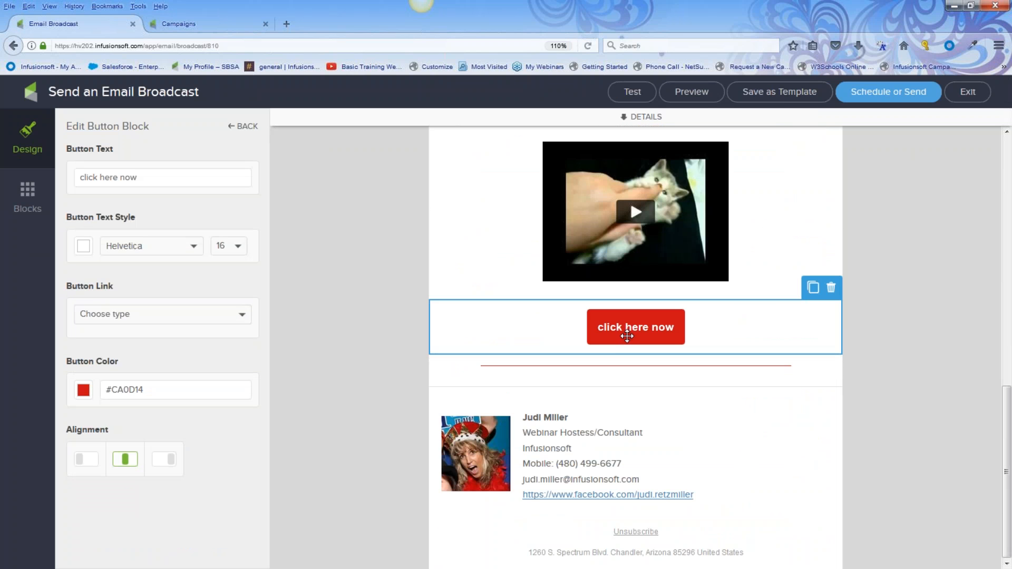
click(241, 318)
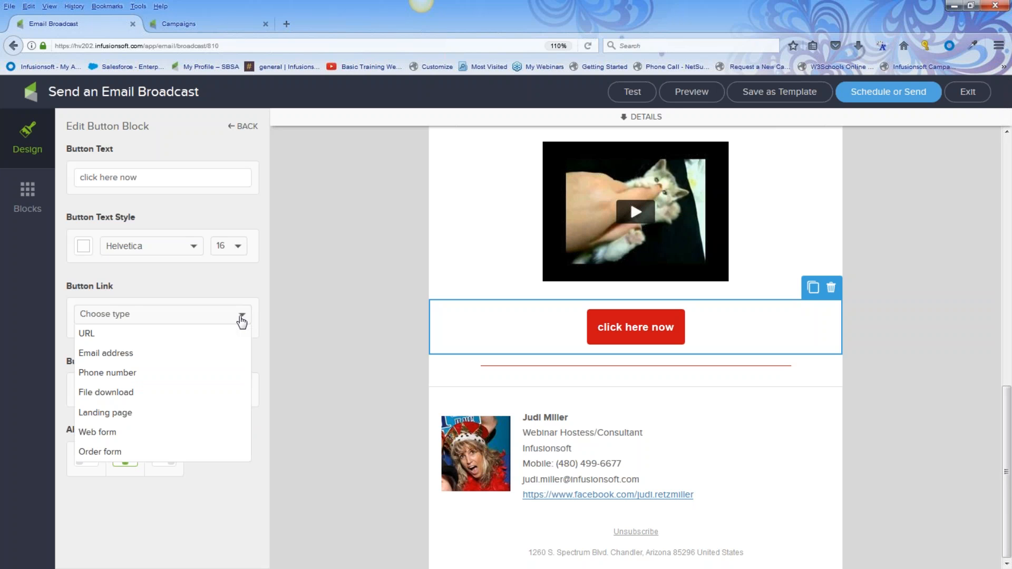
click(188, 393)
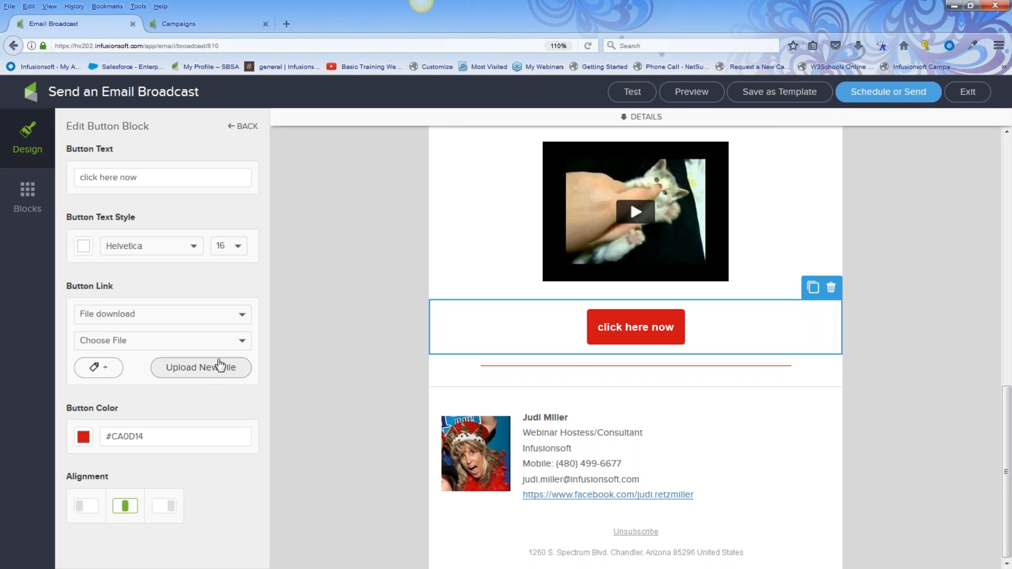
click(239, 345)
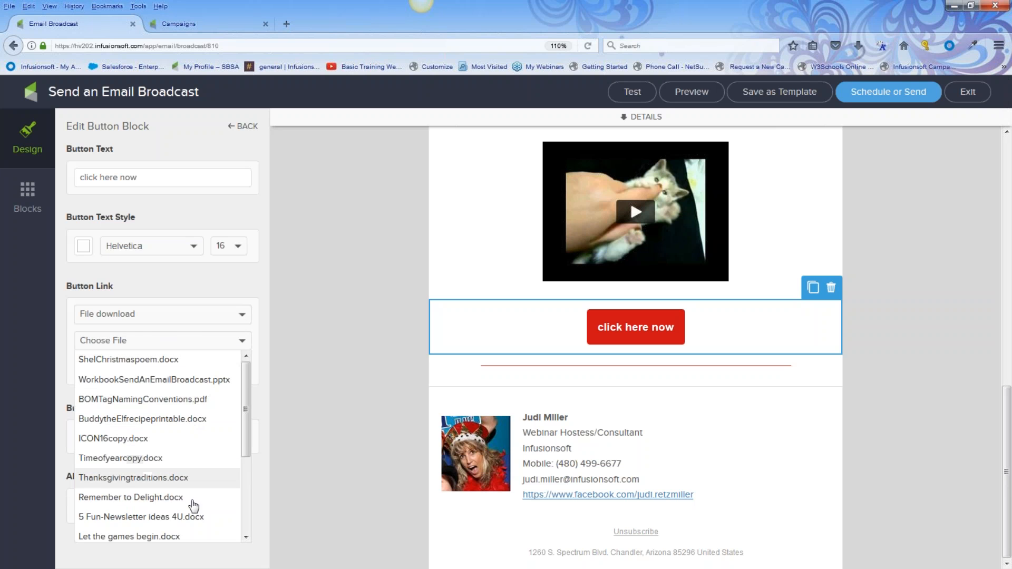
click(199, 522)
Change the button text to 'get idea now' and preview the email
drag(146, 180, 79, 179)
text(get idea now)
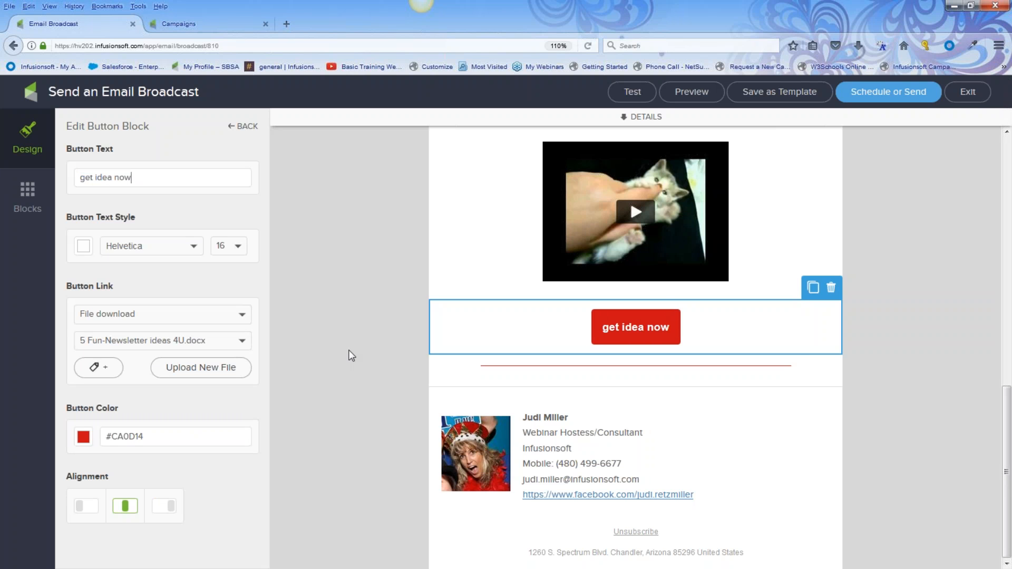
click(691, 95)
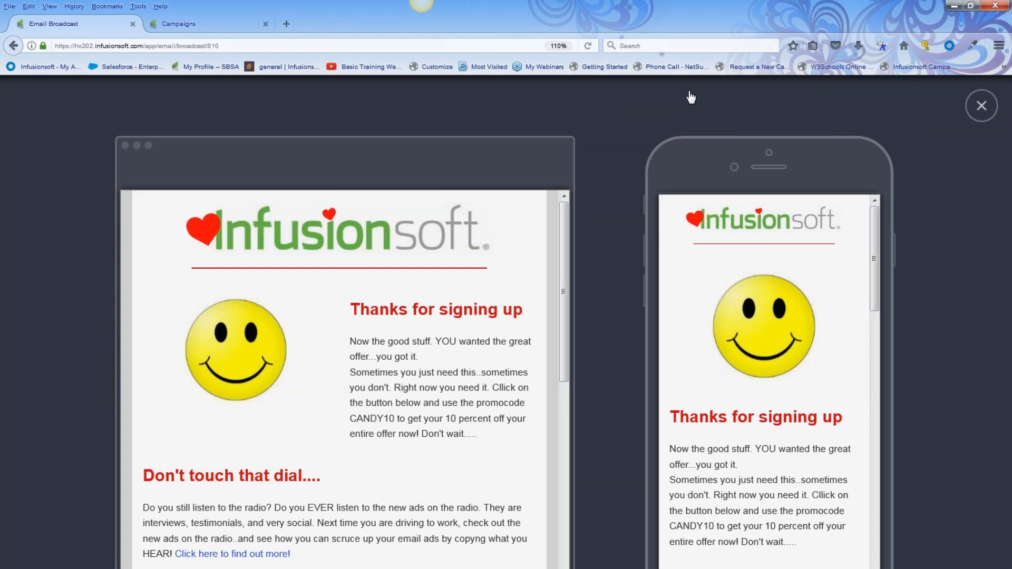
scroll(341, 495, down, 10)
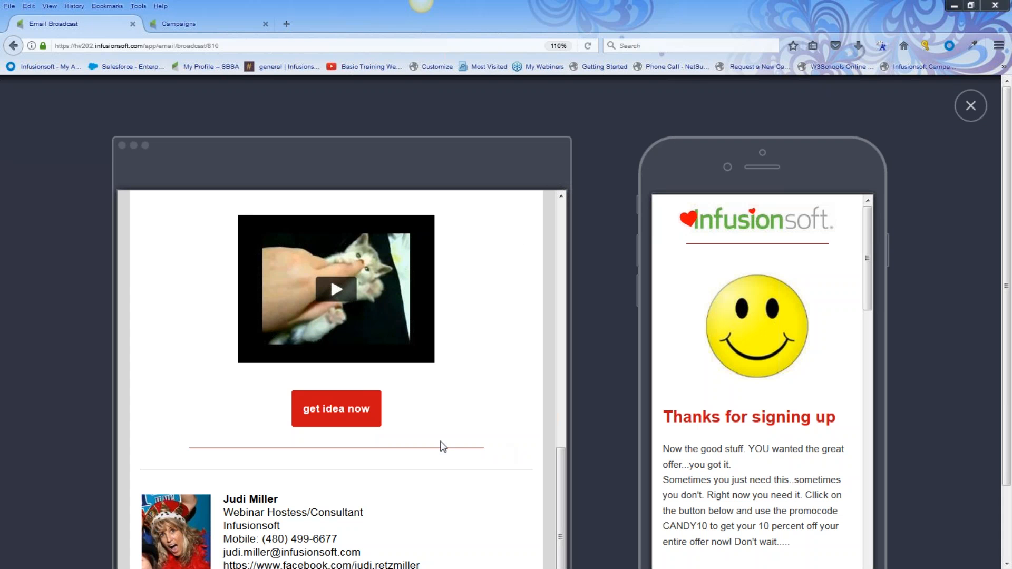
click(971, 105)
Add a button block beside the 'Don't touch that dial' text, then return to the Campaigns list
scroll(551, 323, up, 5)
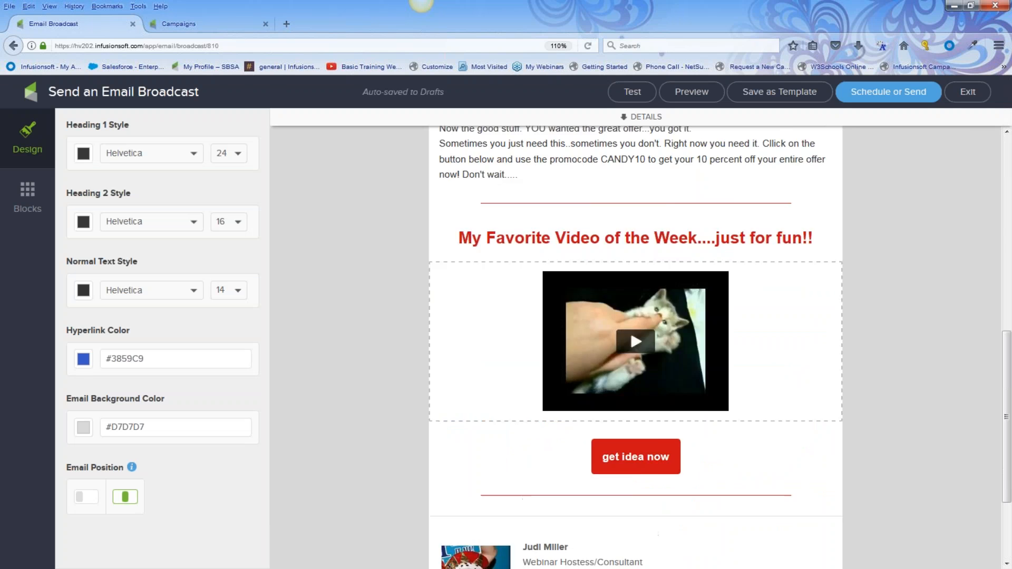
scroll(629, 395, down, 5)
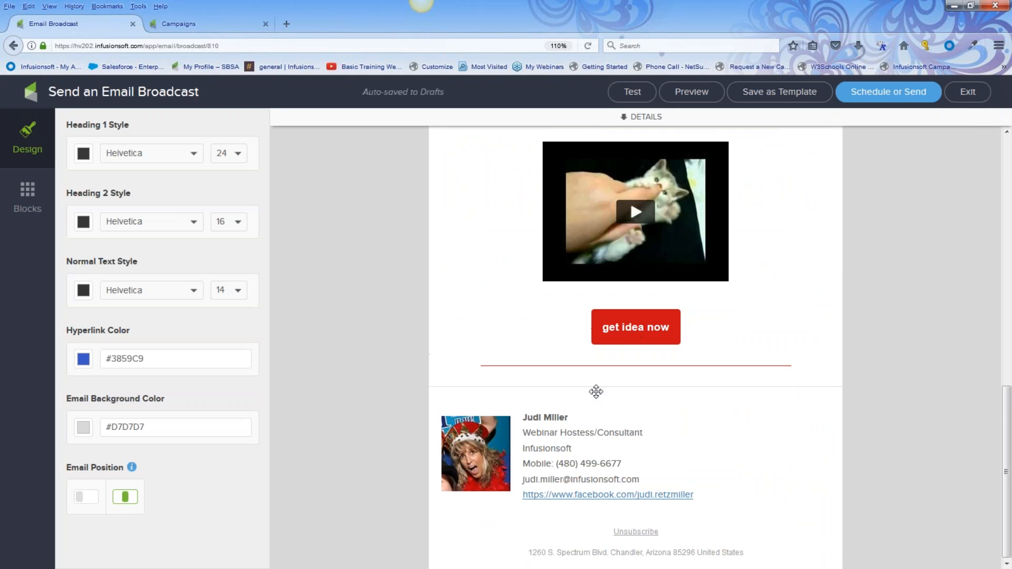
scroll(306, 330, up, 5)
click(31, 198)
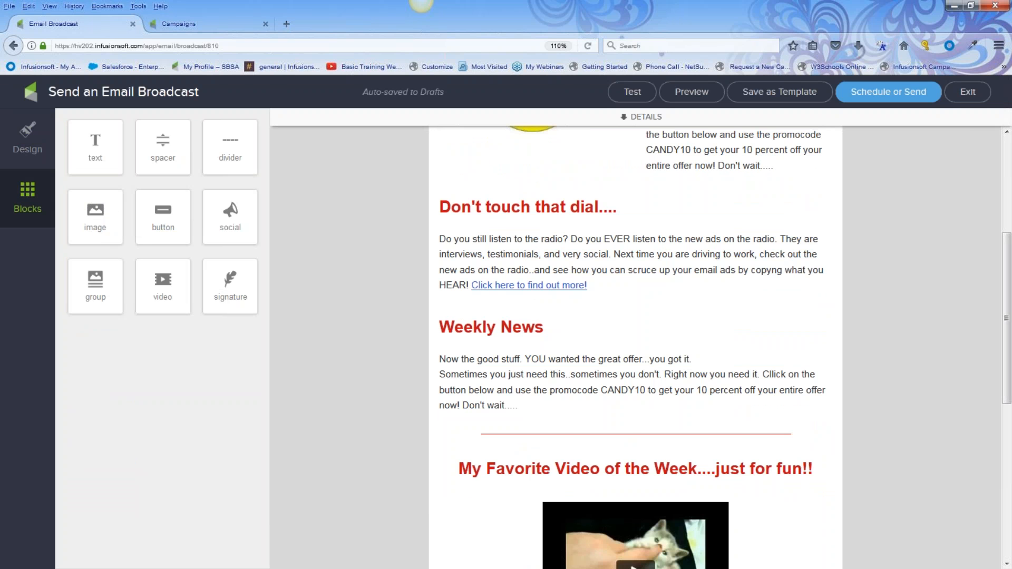
drag(168, 212, 573, 192)
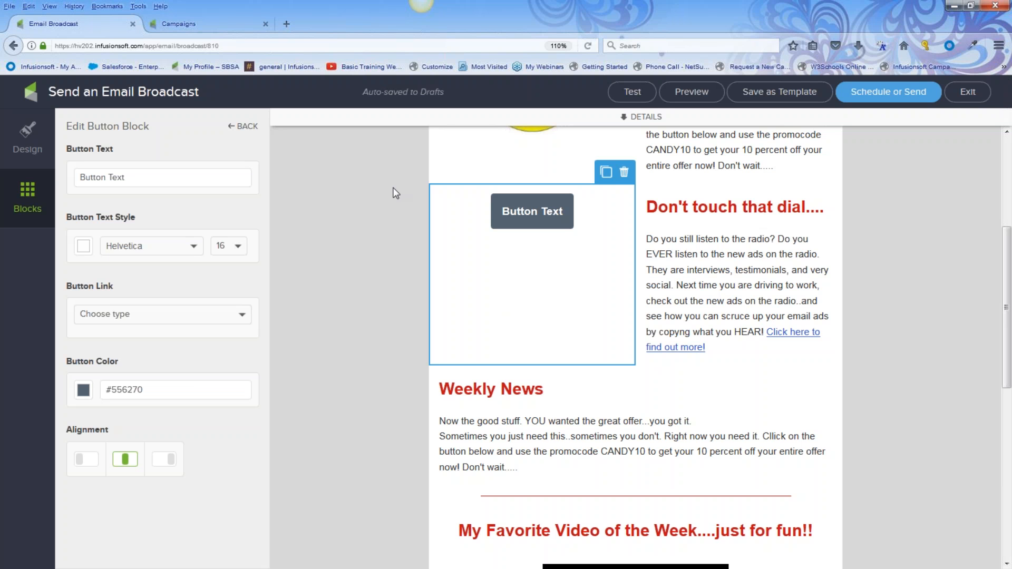
click(180, 24)
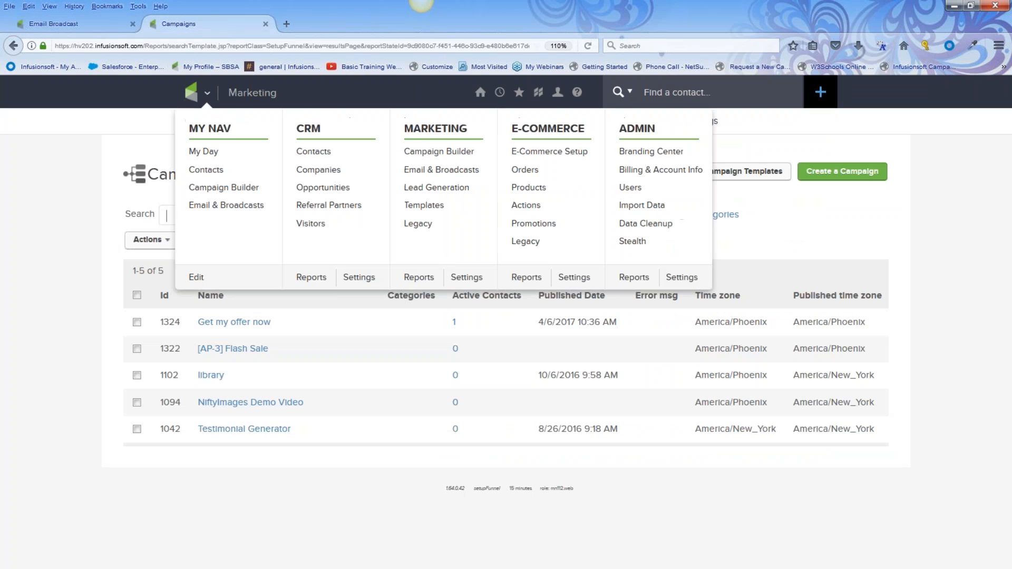
Add an Internal Form submitted goal below offer sign up in Get my offer now and tidy the layout
click(229, 323)
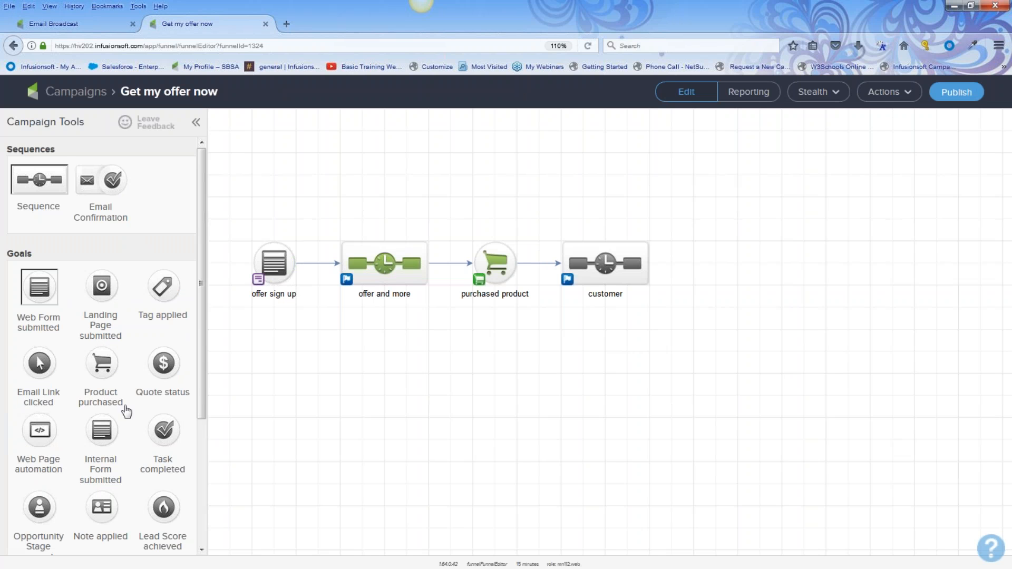
drag(202, 385, 195, 440)
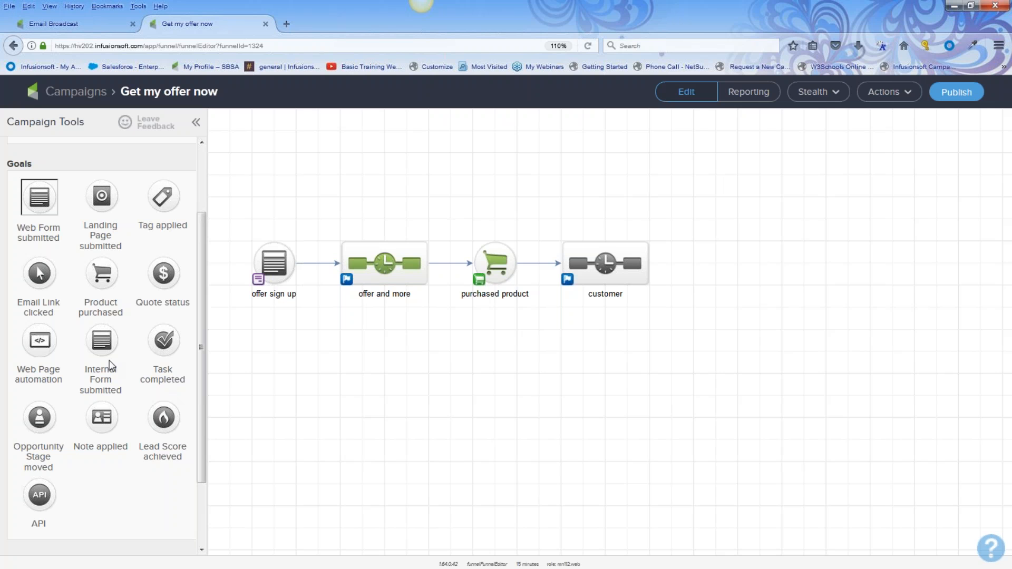
drag(103, 341, 265, 341)
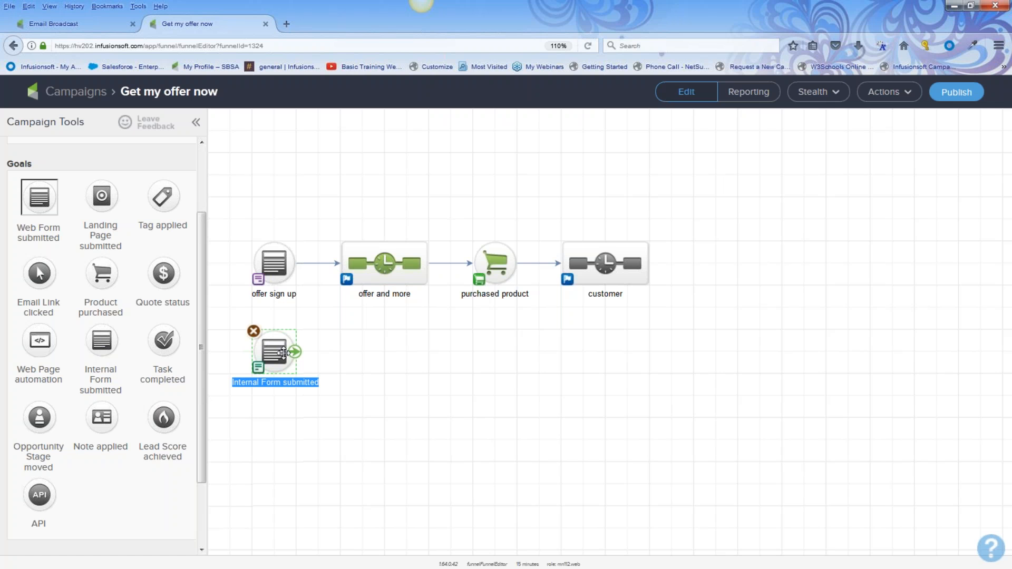
drag(240, 217, 751, 329)
drag(379, 294, 380, 183)
drag(276, 349, 276, 327)
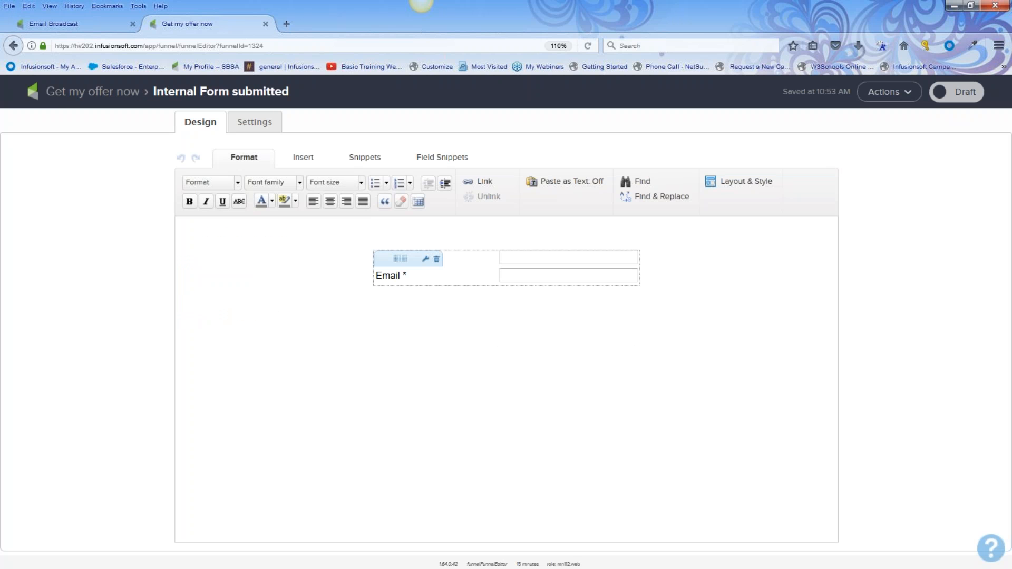
Insert a new field between First Name and Email in the internal form
click(436, 158)
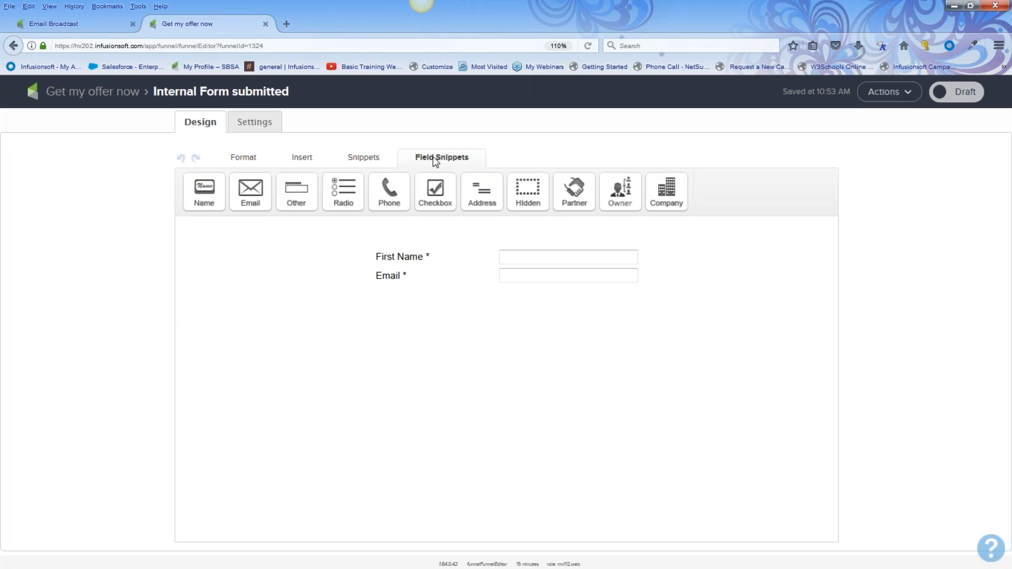
drag(296, 191, 427, 284)
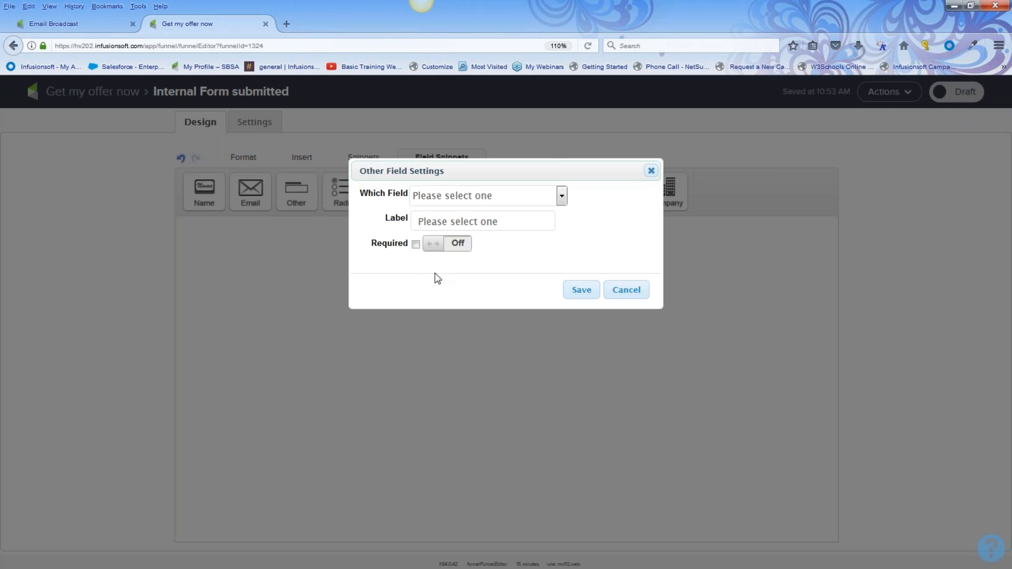
click(562, 196)
scroll(486, 357, down, 6)
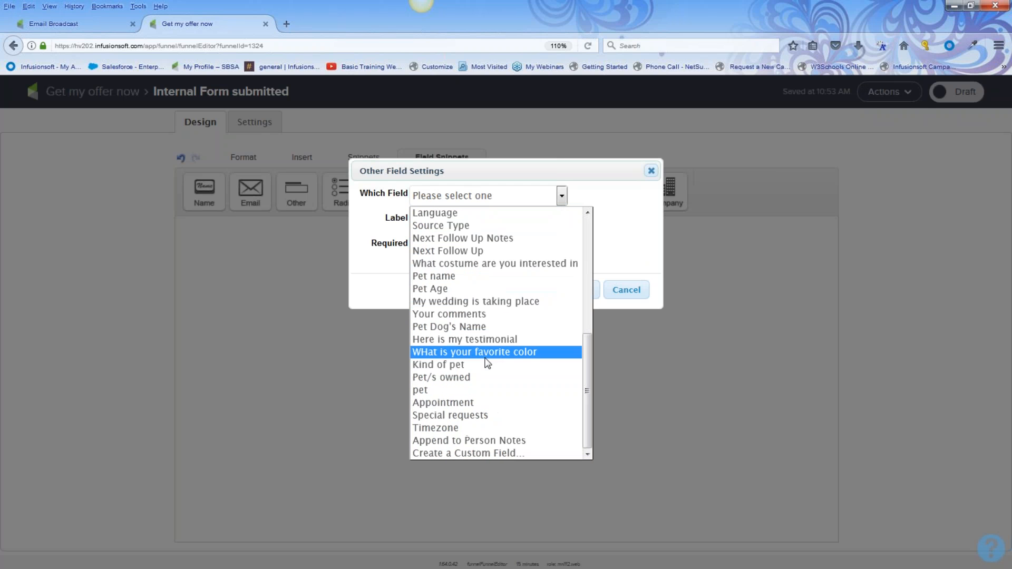
click(464, 403)
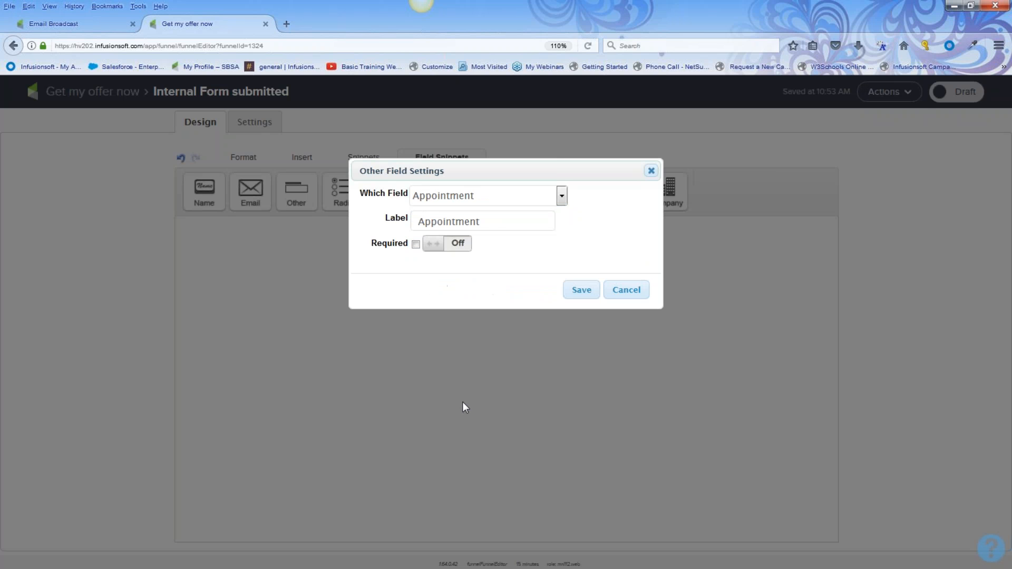
click(561, 201)
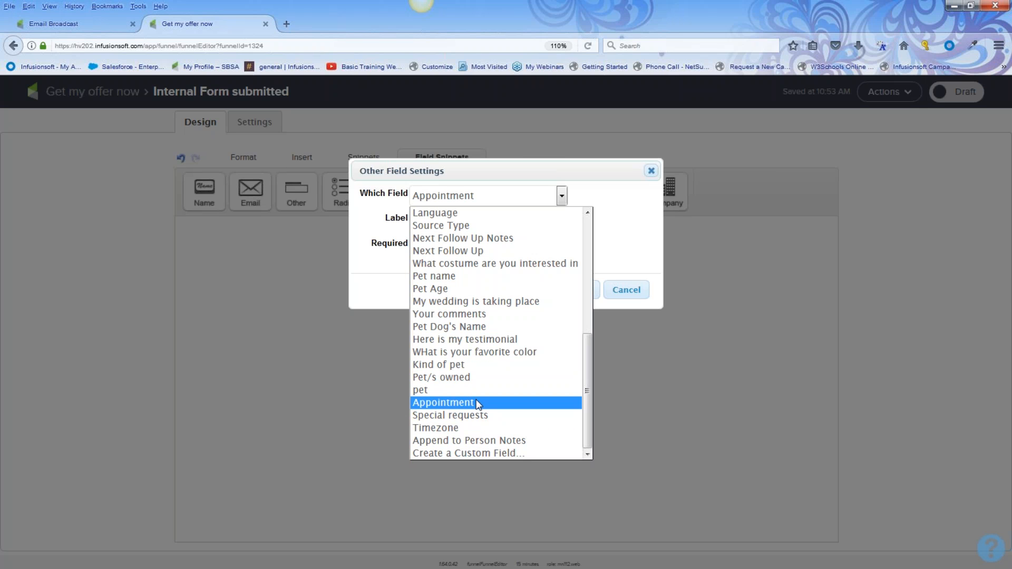
Create a Date-type custom field 'date of appointment' and use it for the new form field
click(487, 453)
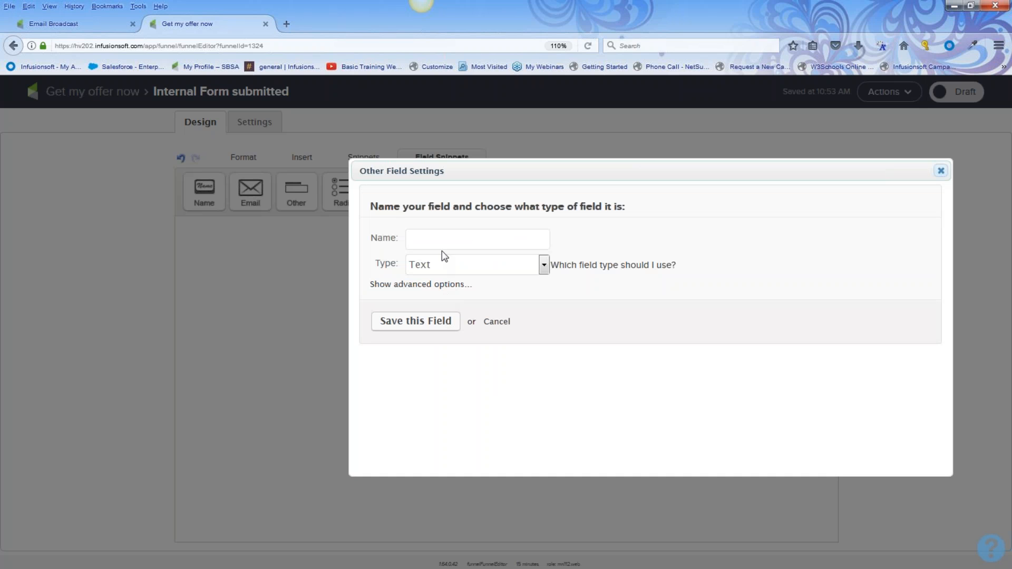
text(date of appointement)
click(544, 267)
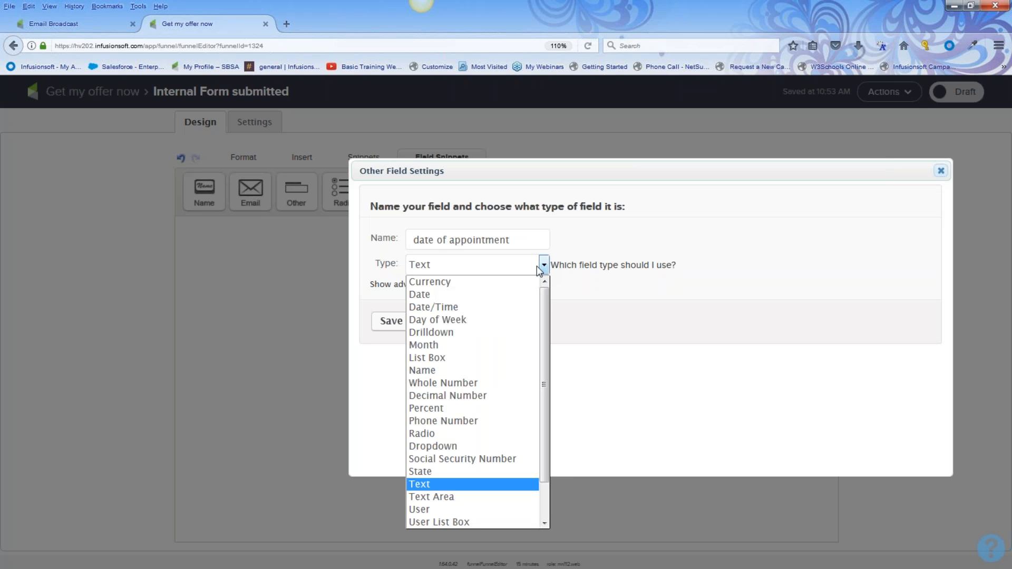
click(474, 294)
click(428, 329)
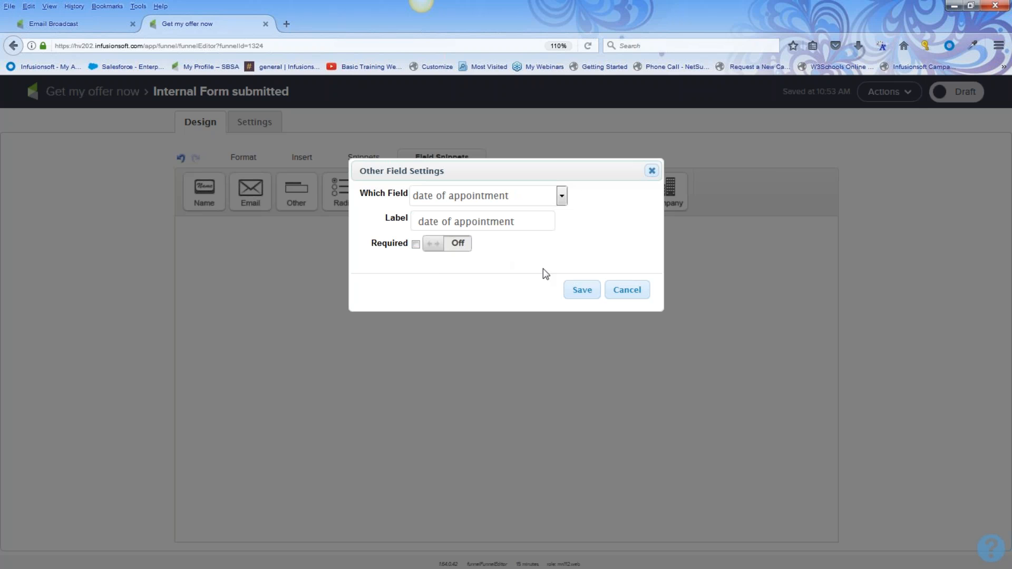
click(585, 292)
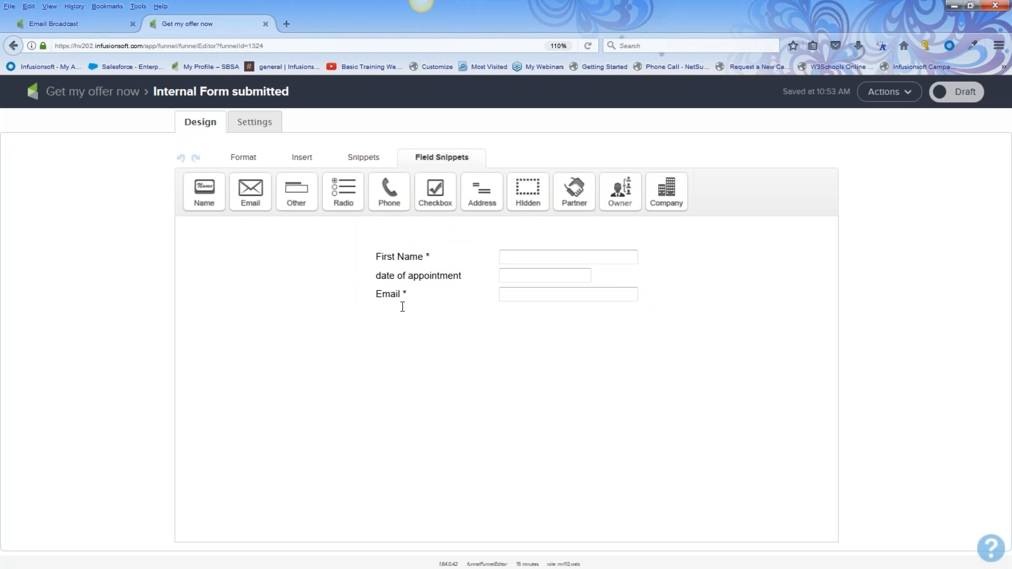
Mark the internal form Ready and return to the Get my offer now campaign canvas
click(959, 92)
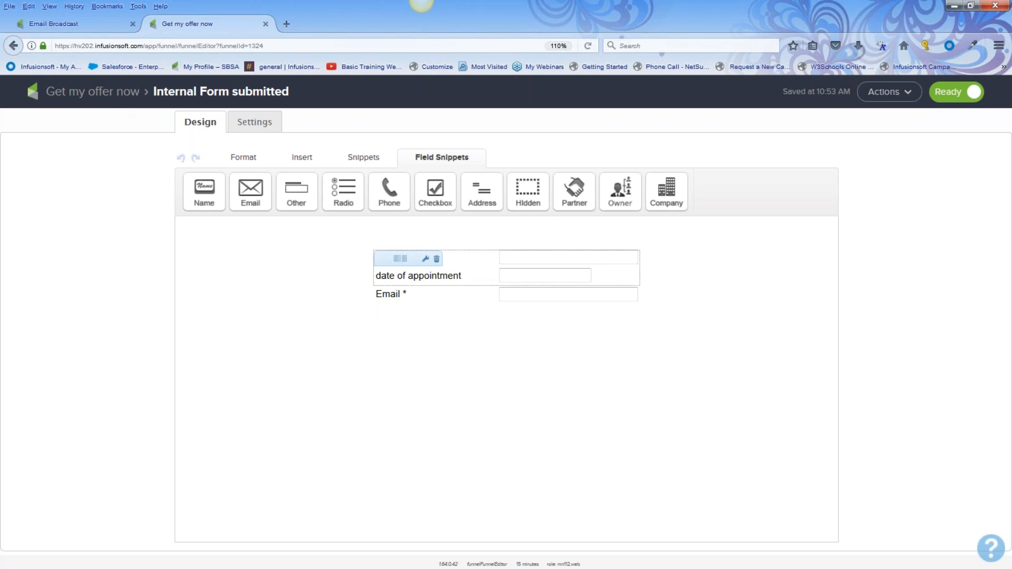
mouse_move(452, 264)
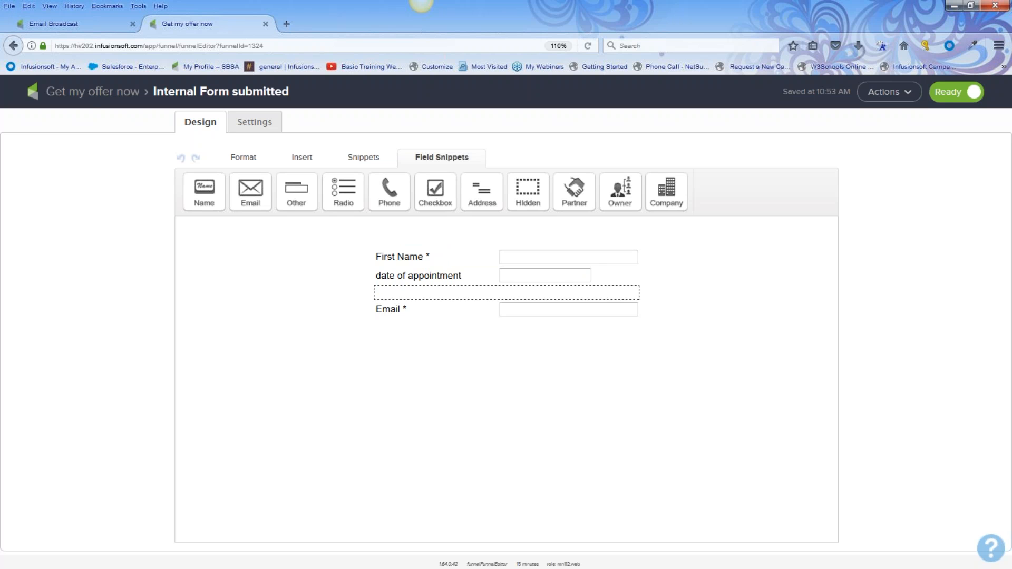
click(92, 93)
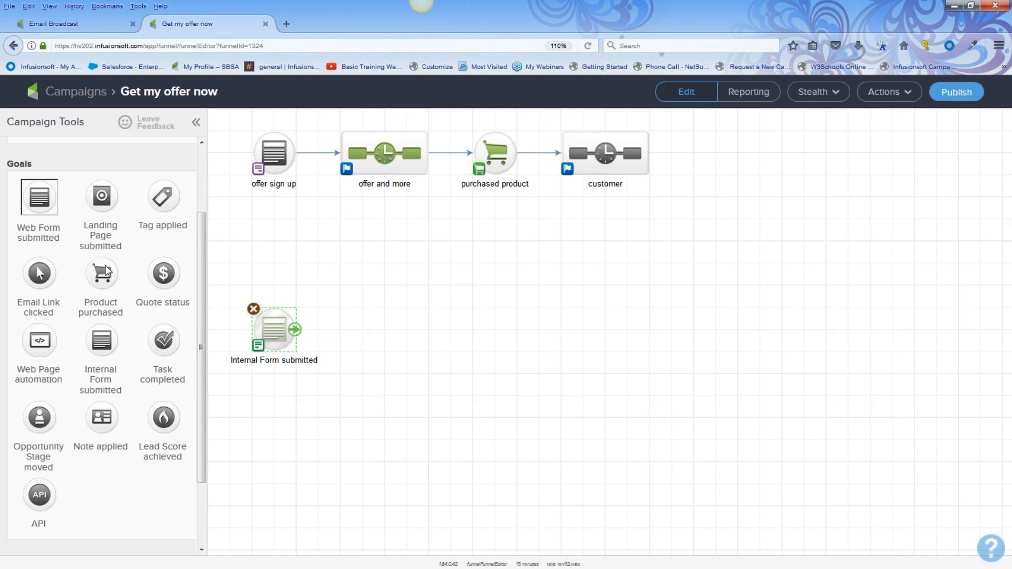
Add a new sequence after the Internal Form submitted goal, connect it, and open it
scroll(106, 264, up, 3)
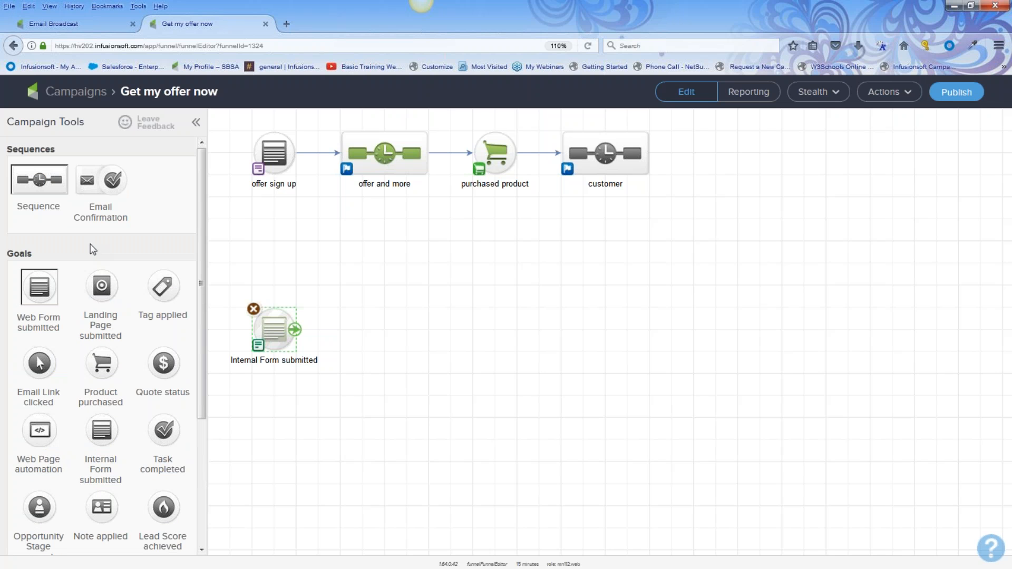
drag(41, 182, 421, 326)
drag(290, 330, 422, 326)
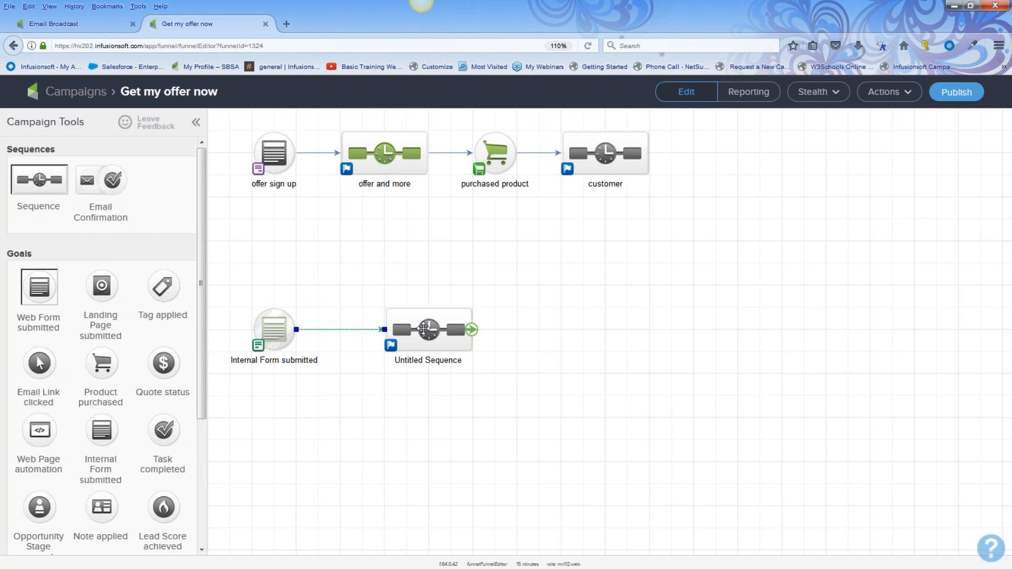
double_click(424, 329)
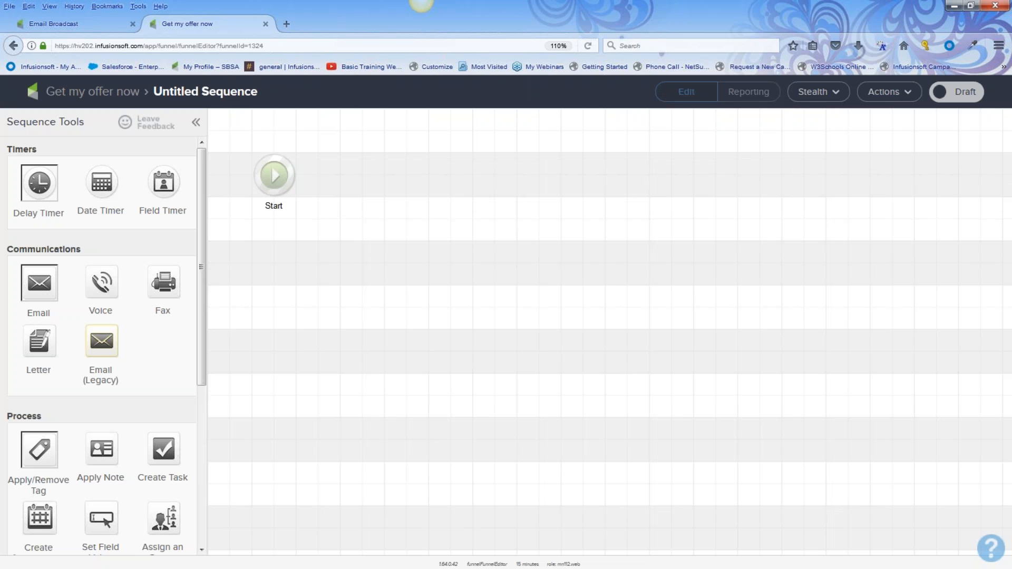
Add a field timer waiting until 3 days before date of appointment
mouse_move(272, 181)
drag(167, 179, 366, 168)
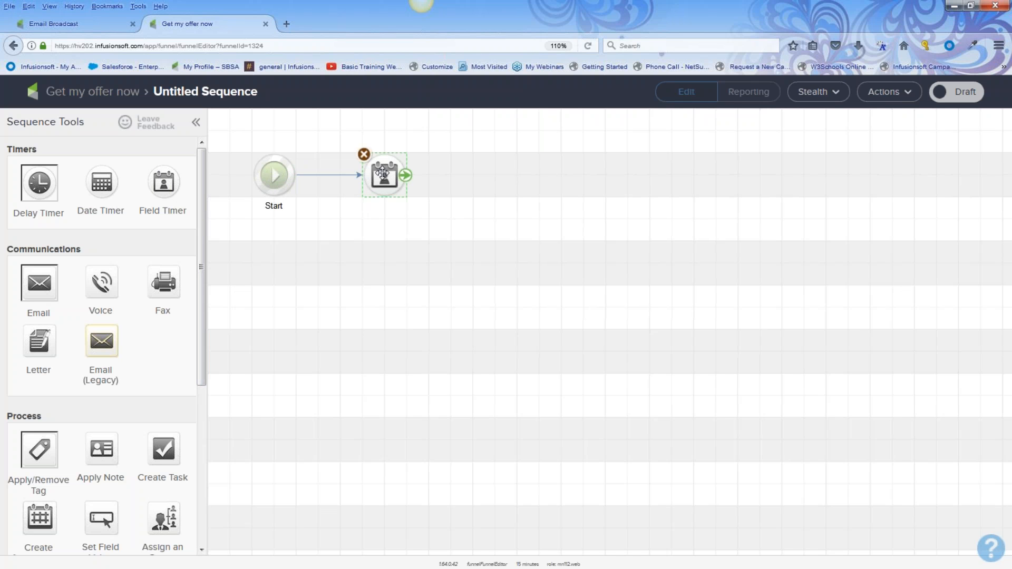
double_click(383, 172)
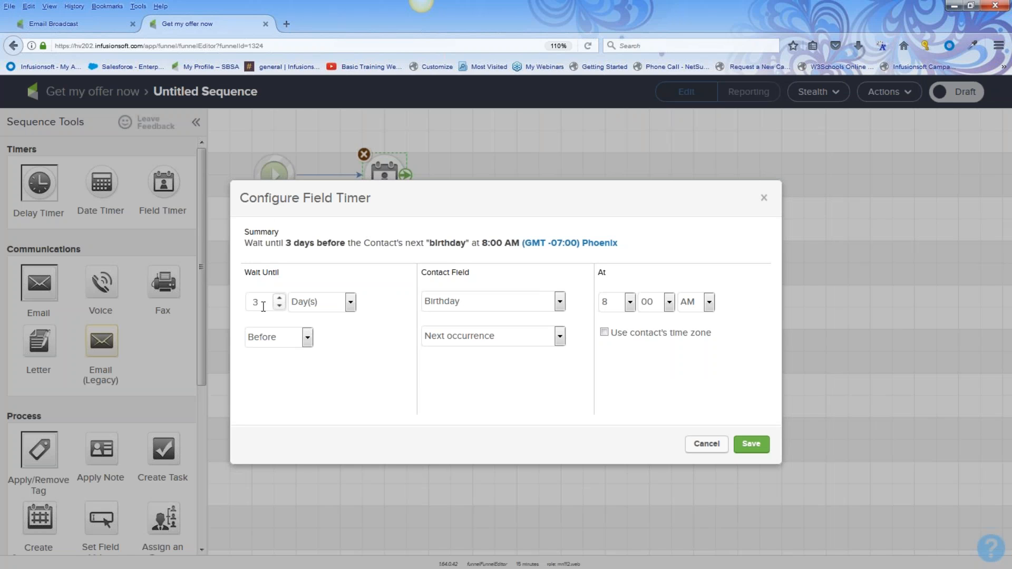
click(559, 303)
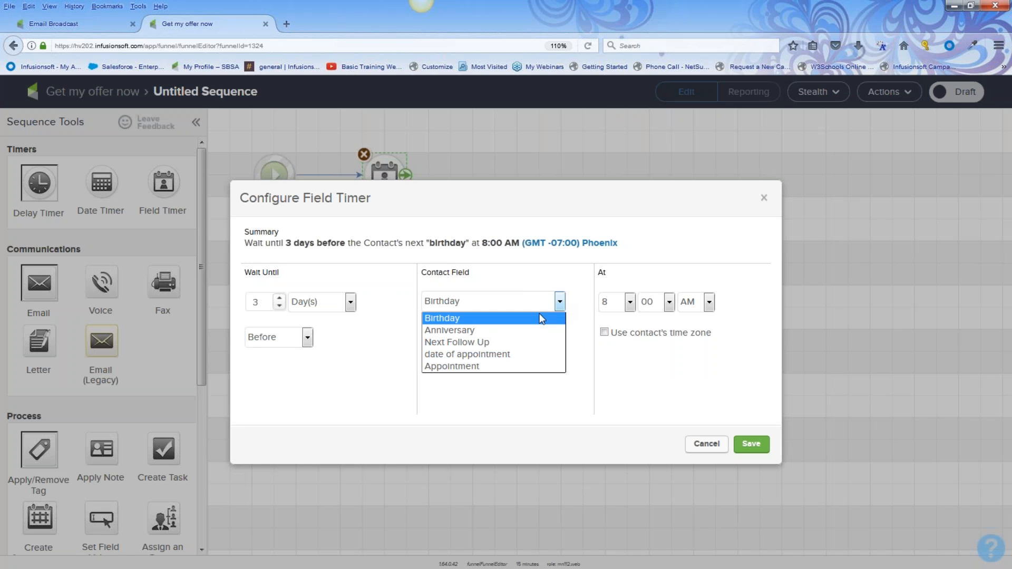
click(510, 355)
click(751, 444)
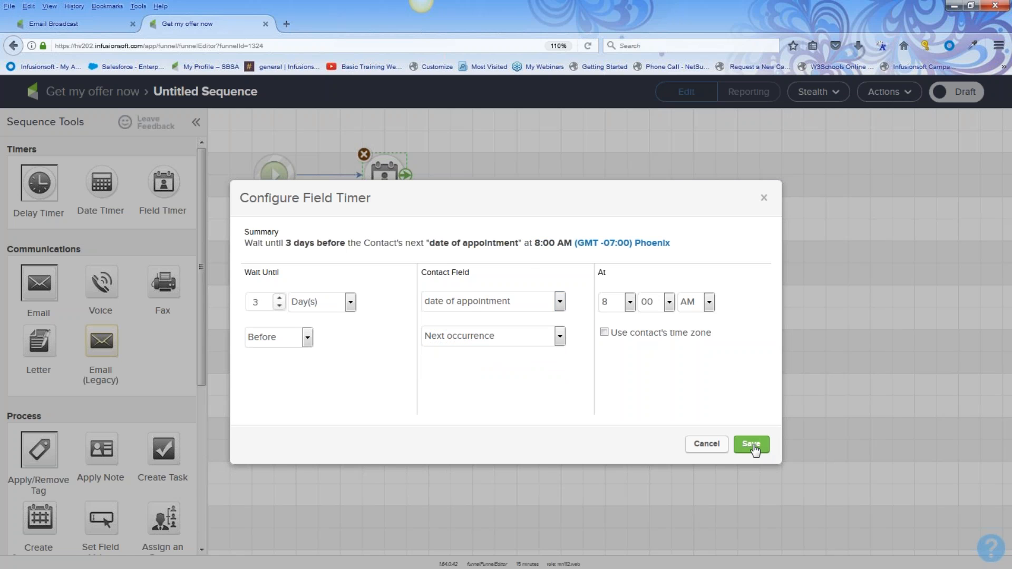
Add an email after the timer named 'reminder 3 days out'
drag(39, 283, 501, 170)
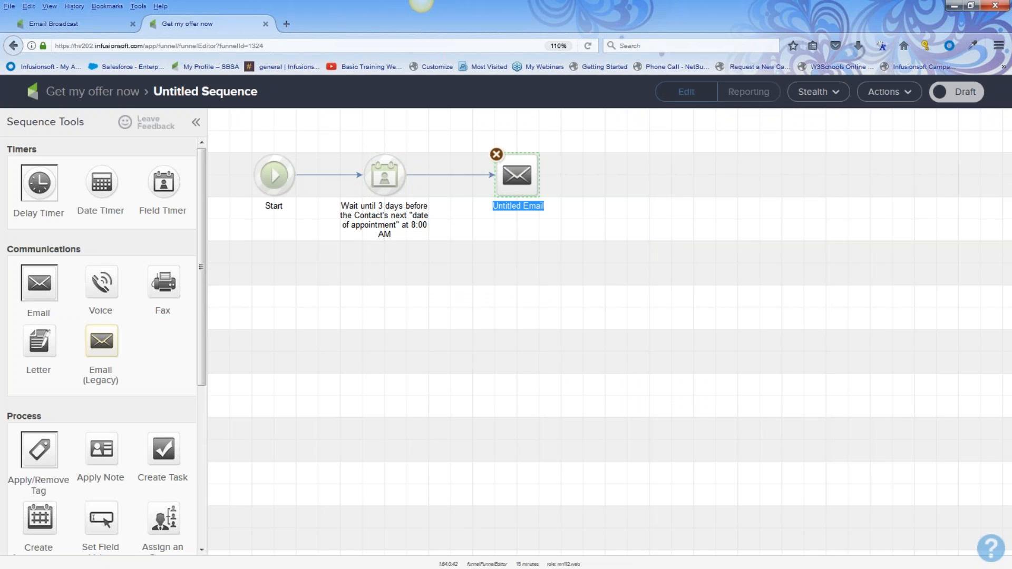
text(reminder )
text(3 fay)
text(da)
text(ys out)
key(Return)
Add a second timer for 1 day before date of appointment, followed by another email
drag(170, 188, 610, 176)
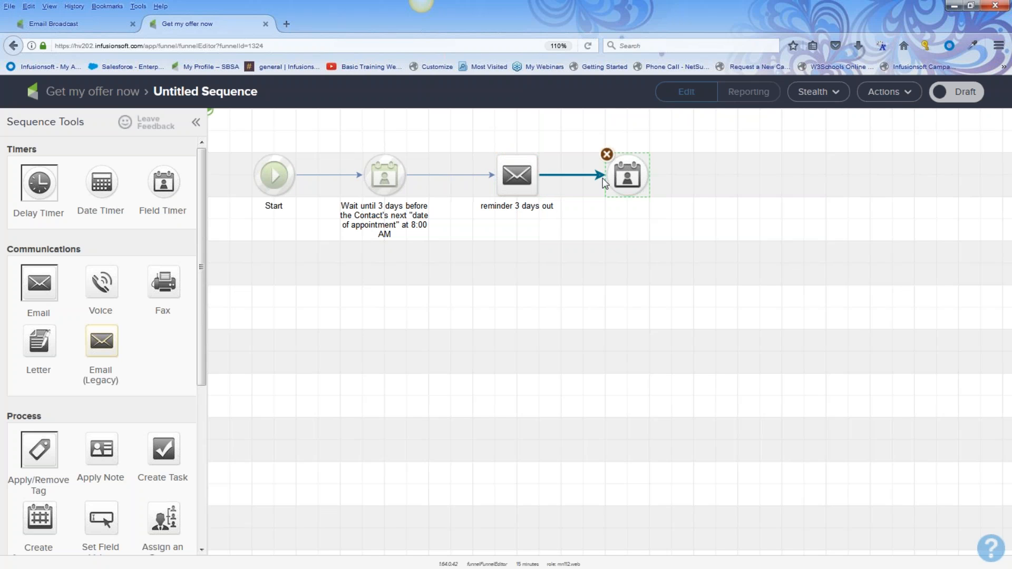
double_click(626, 175)
click(280, 306)
click(284, 308)
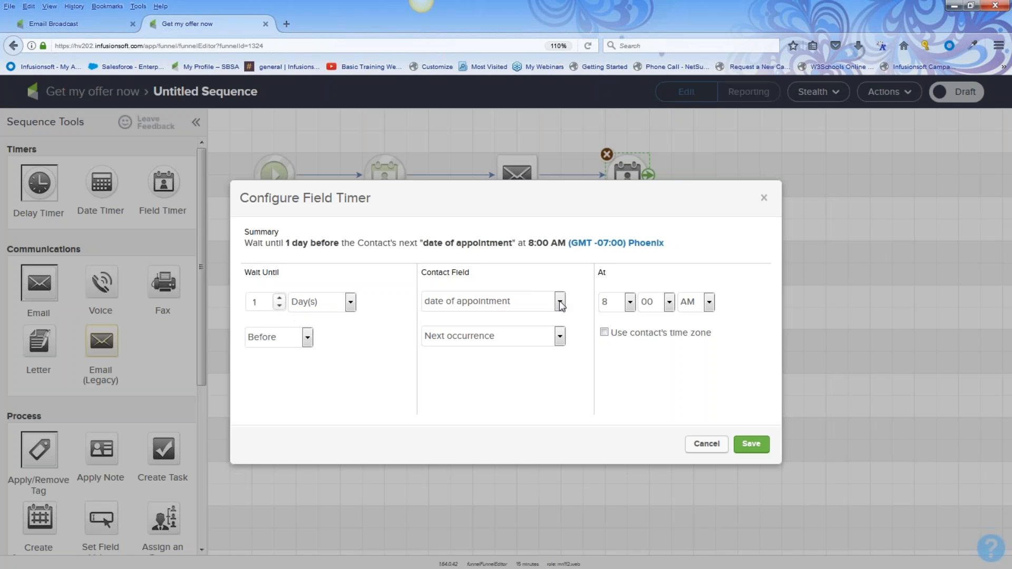
click(752, 444)
drag(42, 287, 763, 189)
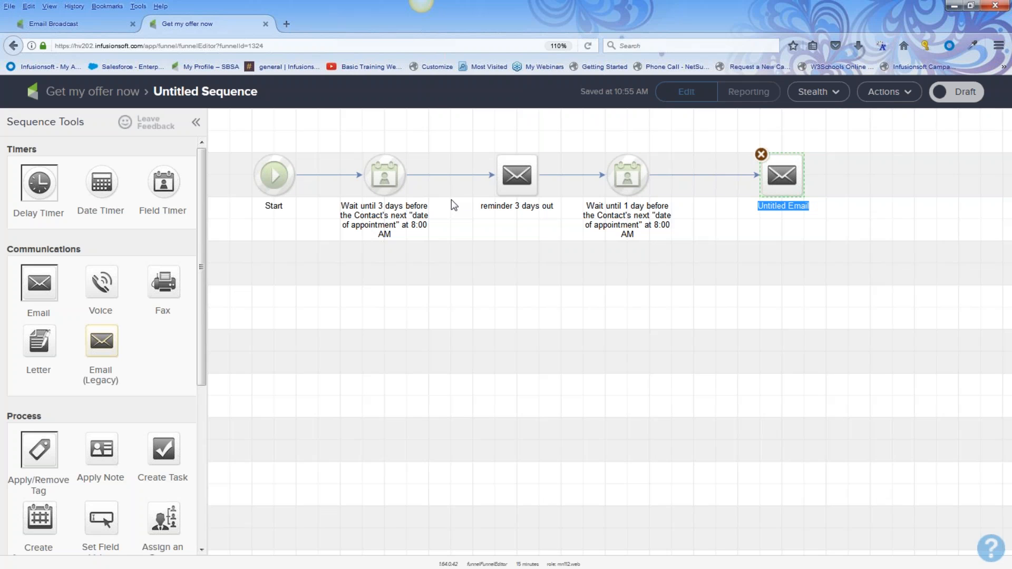
Mark the sequence Ready and return to the Get my offer now campaign
drag(458, 142, 556, 232)
mouse_move(744, 116)
mouse_down()
mouse_move(765, 229)
mouse_move(841, 244)
mouse_up()
click(970, 93)
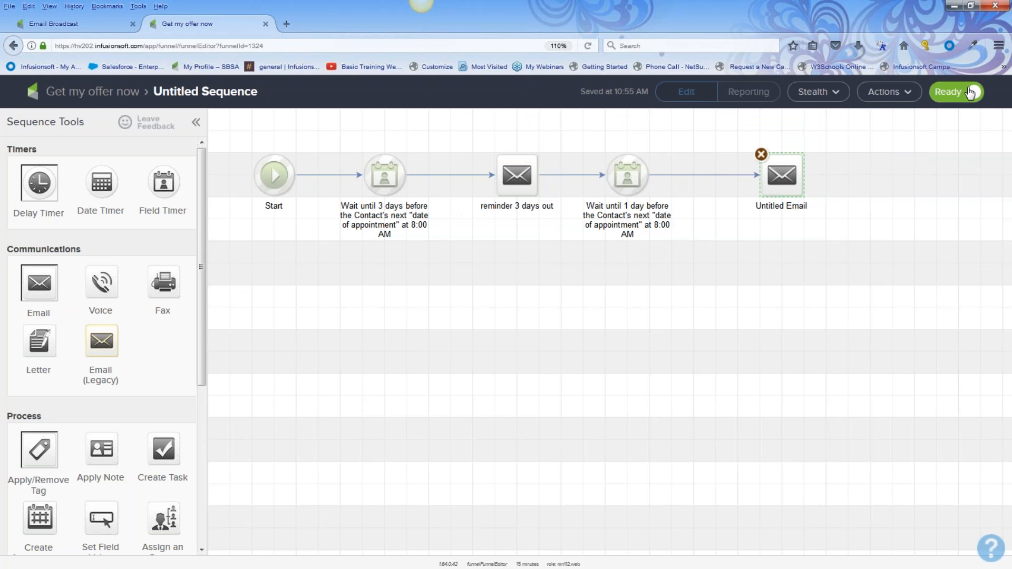
click(108, 93)
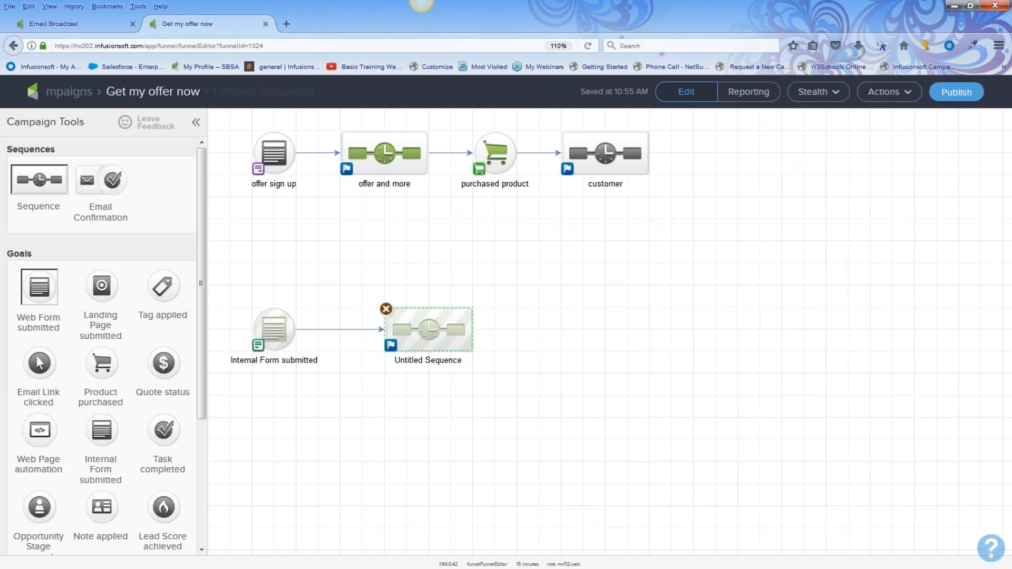
Publish 'Get my offer now' through the Campaign Checklist and go back to Campaigns
click(955, 94)
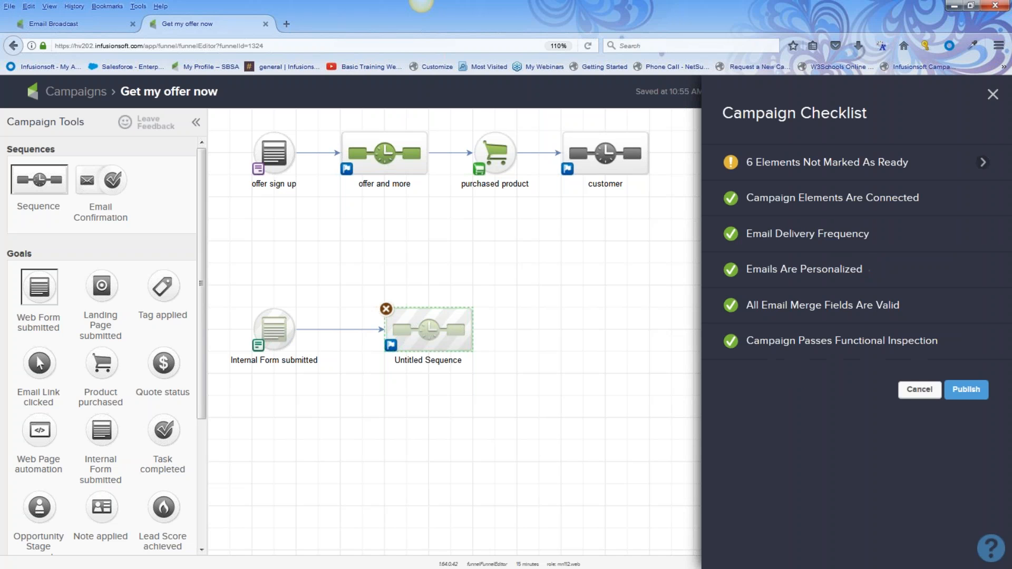
click(965, 390)
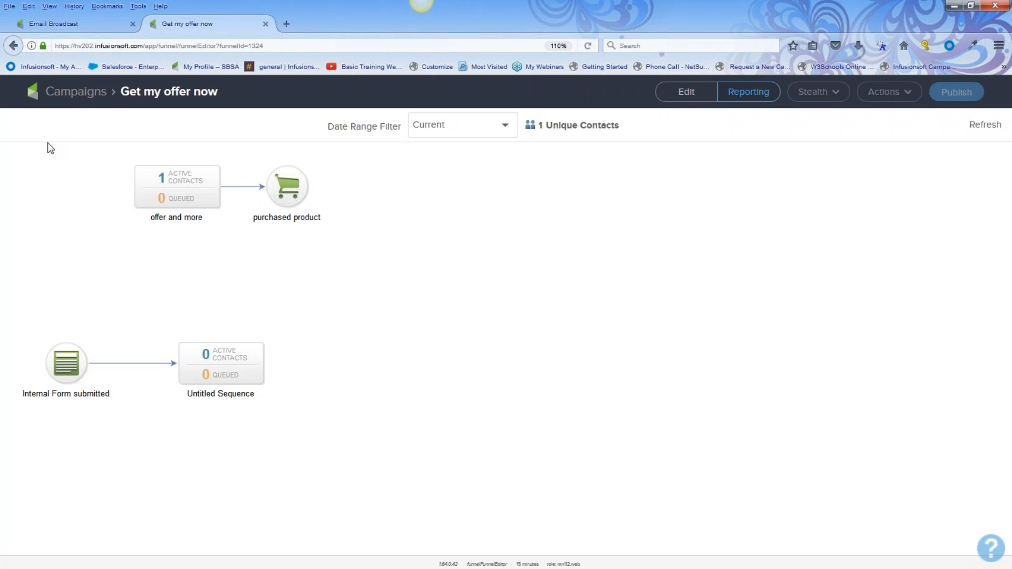
click(78, 95)
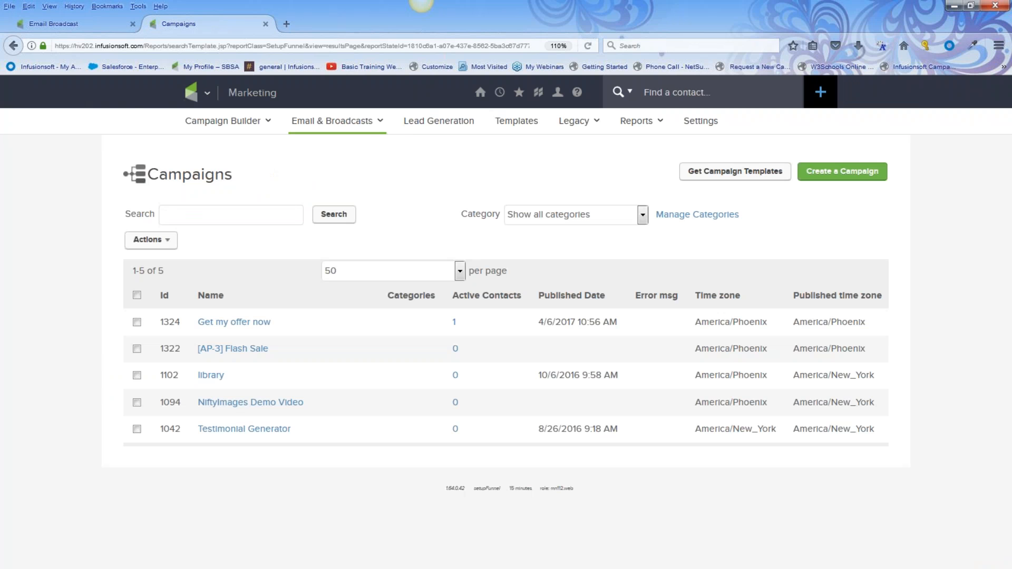
Search Find a contact for the test contact by typing the start of its name
click(655, 87)
text(judi)
key(BackSpace)
key(BackSpace)
key(BackSpace)
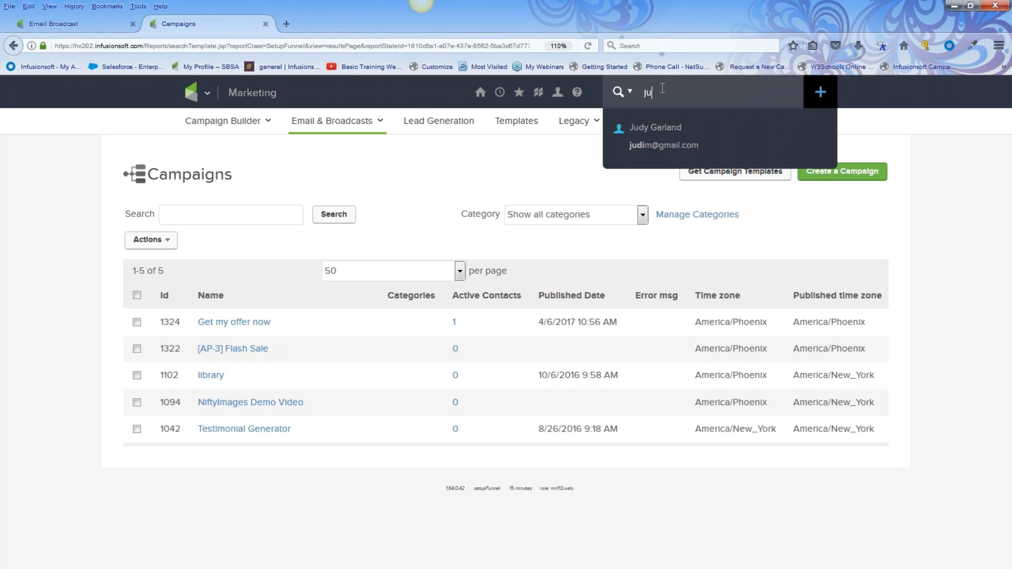
text(j)
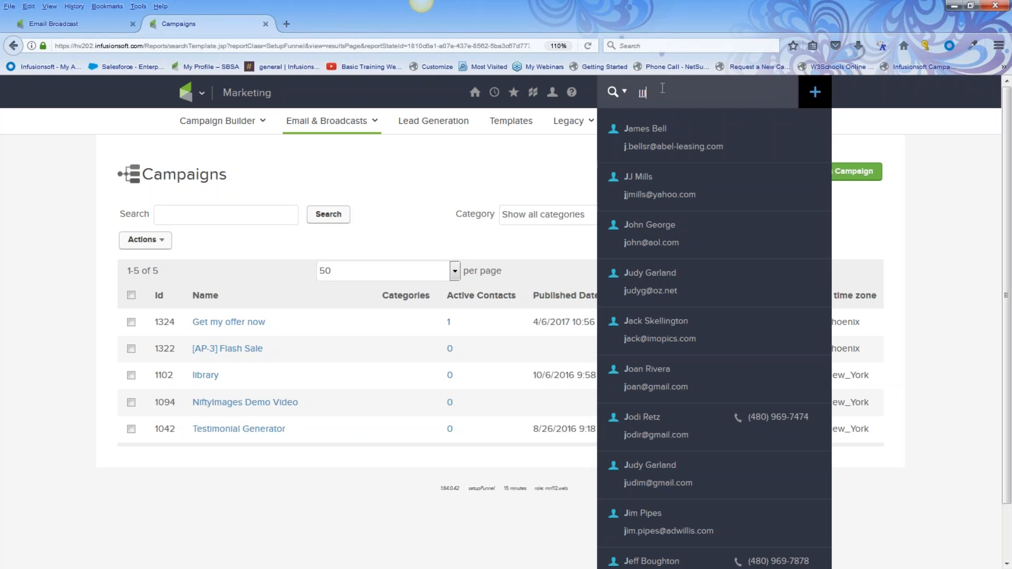
text(j)
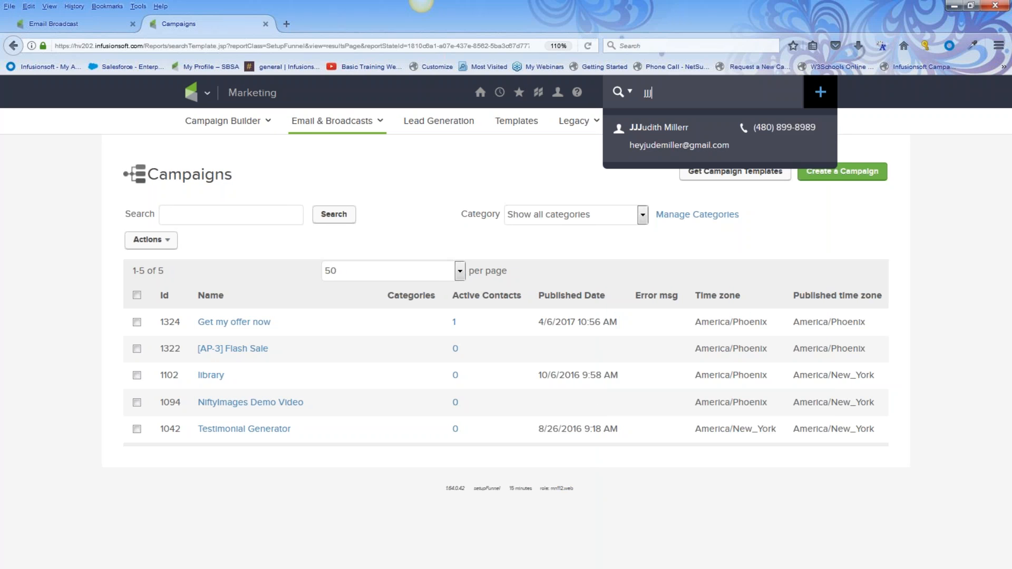
Open the test contact's record and start filling out the 'Internal Form submitted' internal form
click(558, 165)
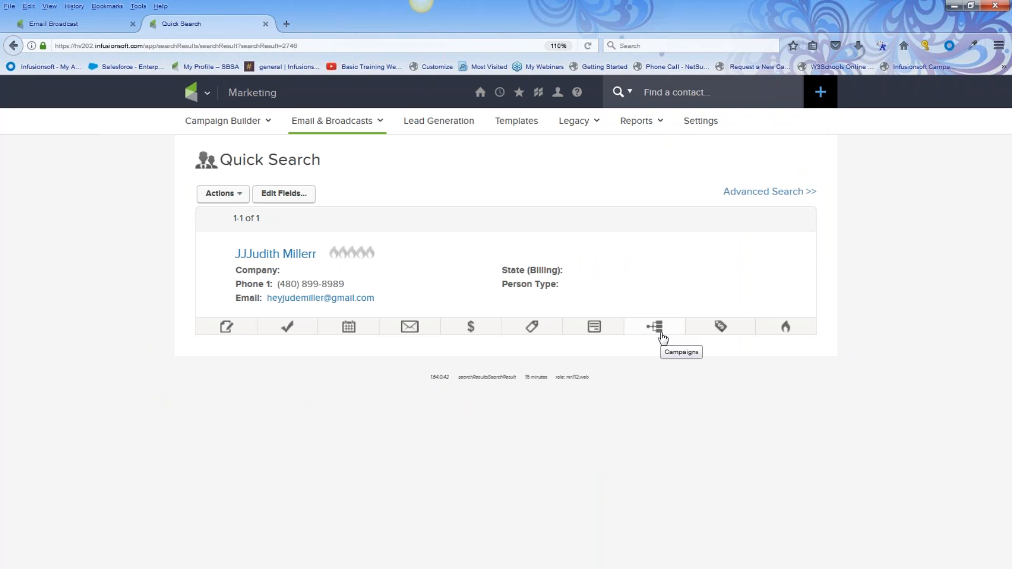
click(595, 327)
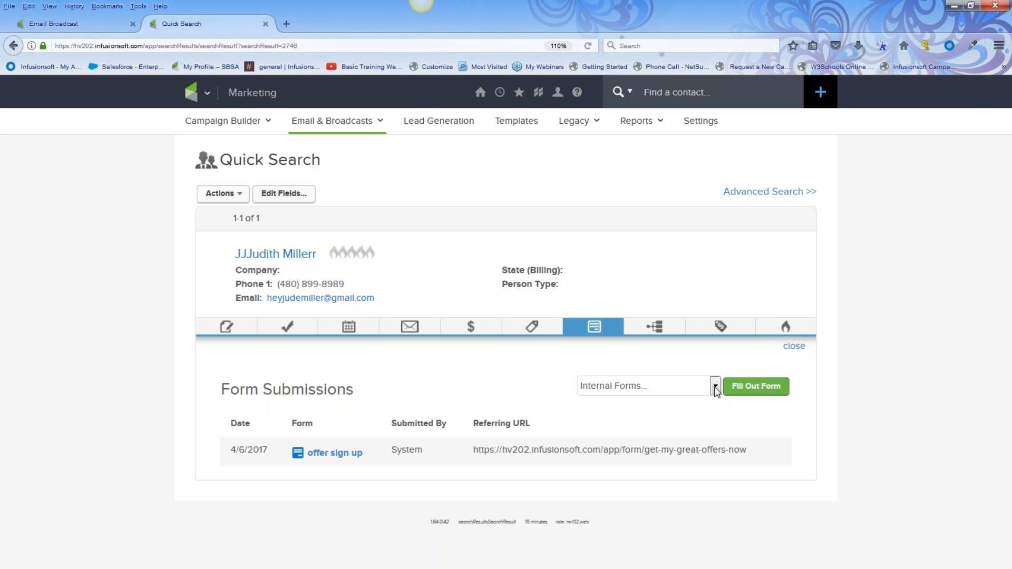
click(715, 388)
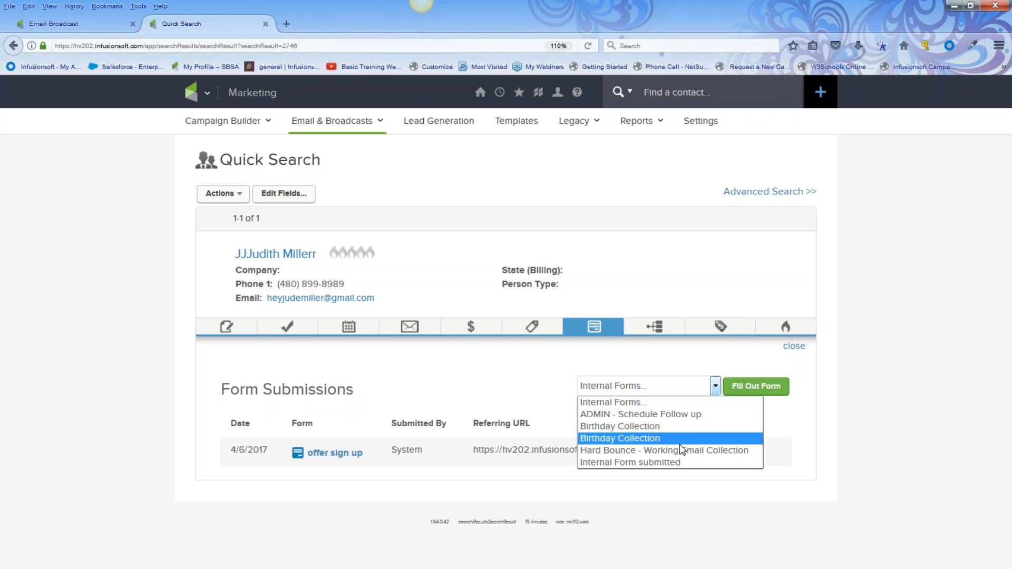
click(678, 463)
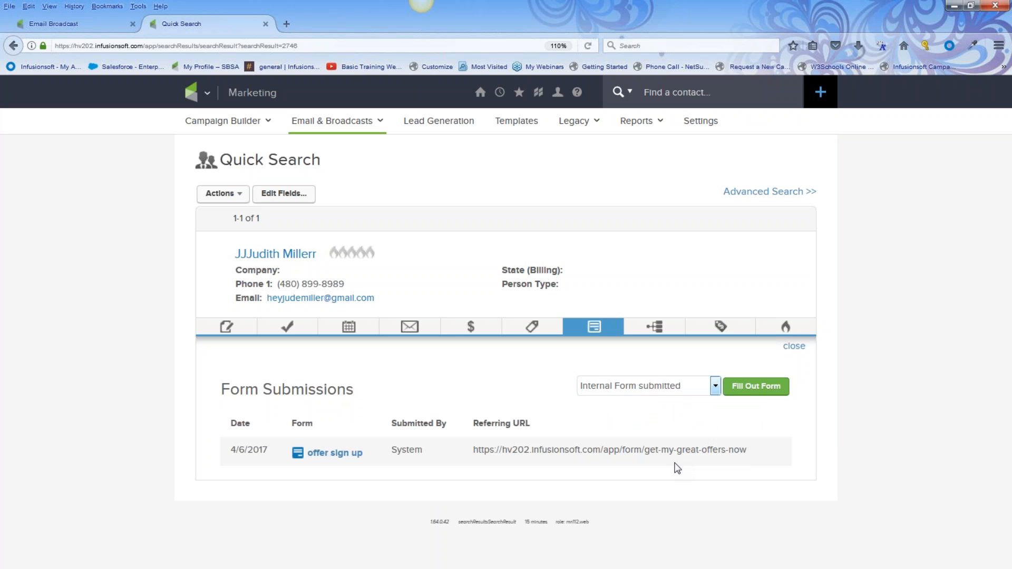
click(750, 389)
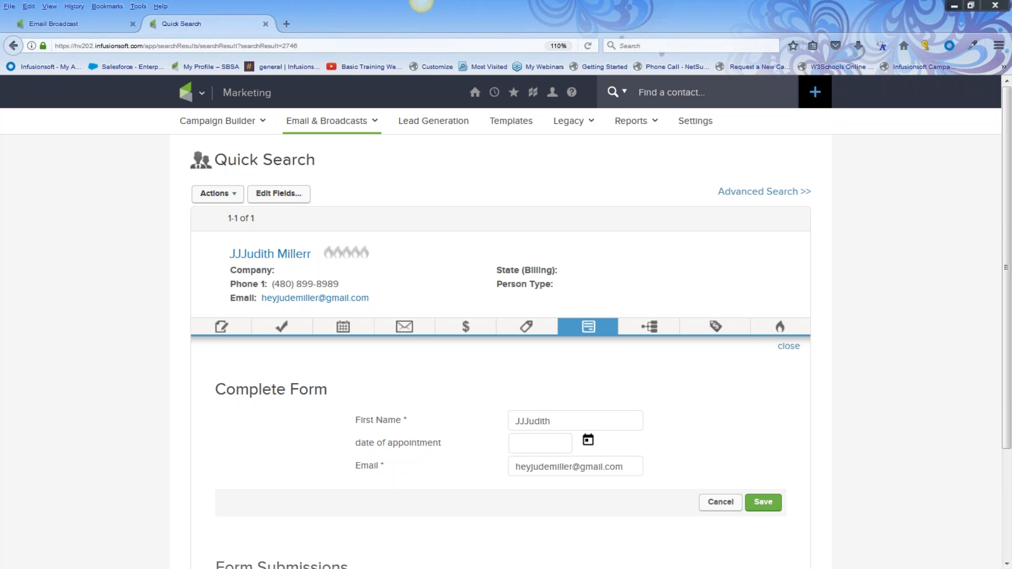
Navigate through the main menu to Campaign Builder and open the 'Get my offer now' campaign
click(74, 24)
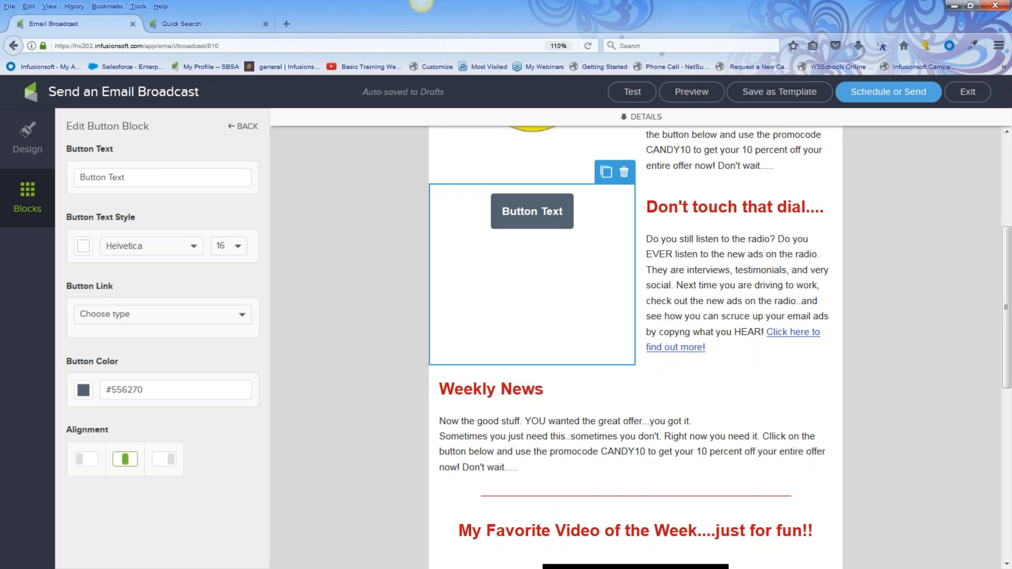
click(220, 23)
click(186, 92)
click(435, 152)
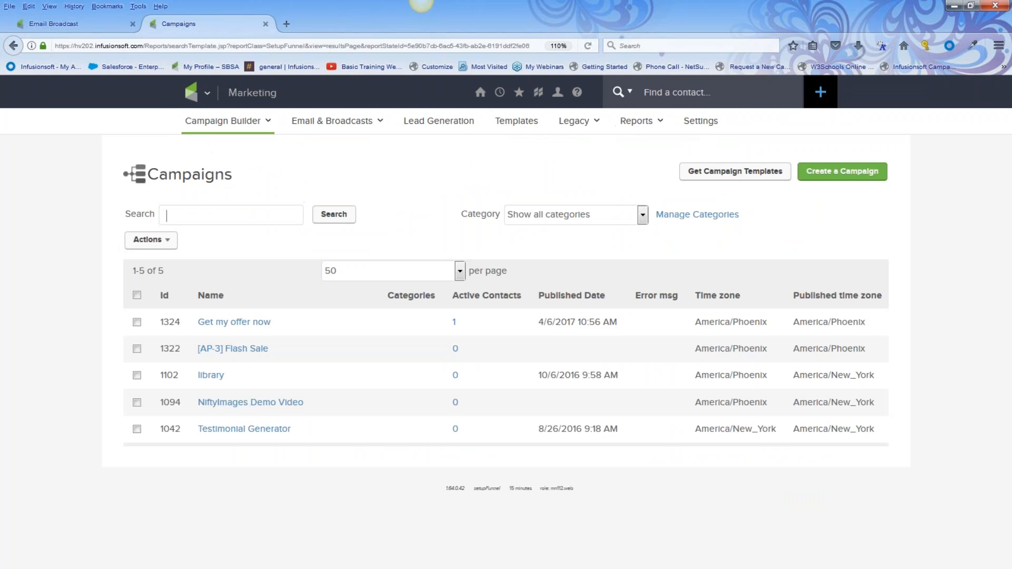
click(238, 323)
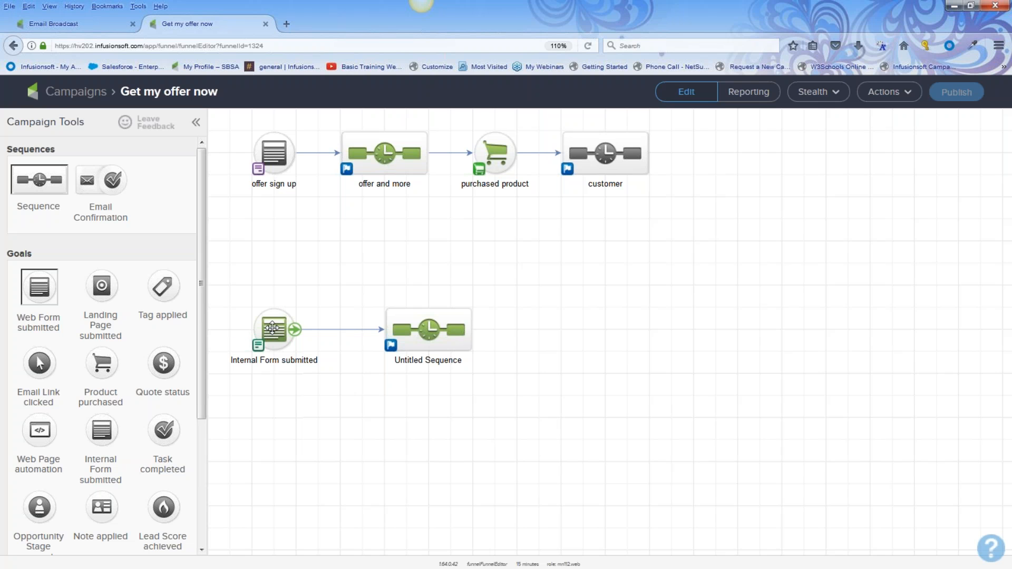
Set the 'offer sign up' web form's thank-you page to display a Web address
double_click(272, 152)
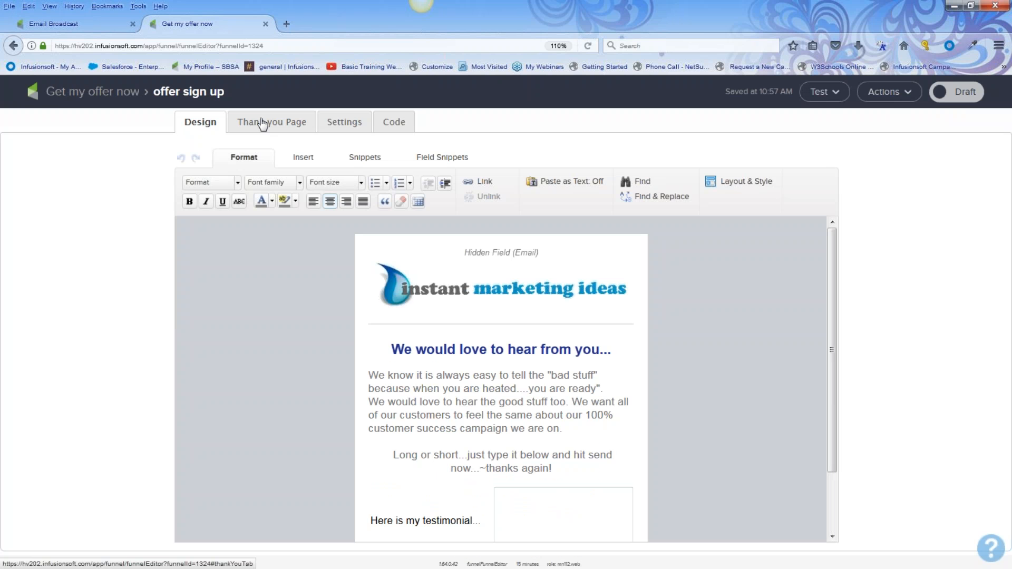
click(263, 125)
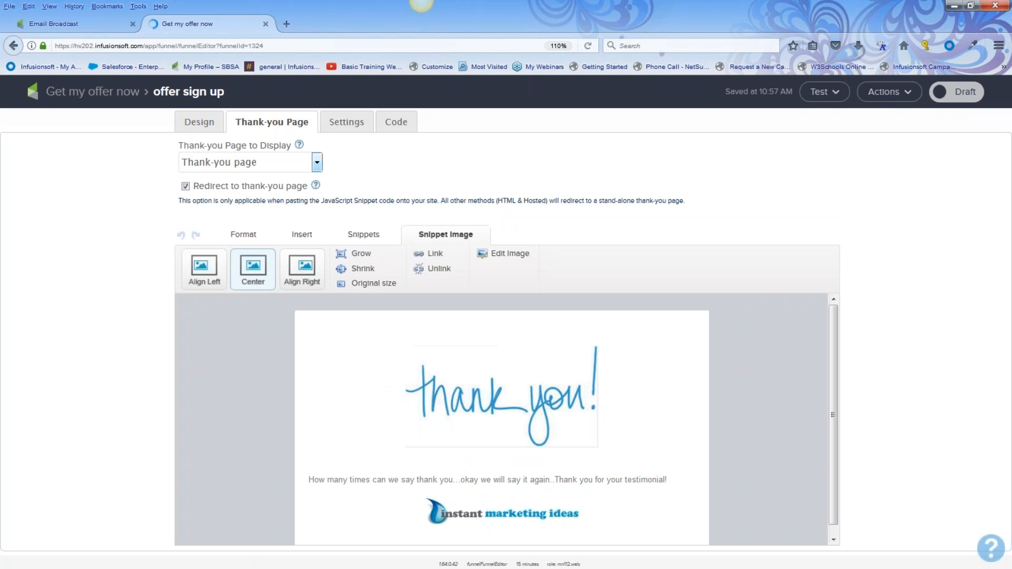
click(316, 162)
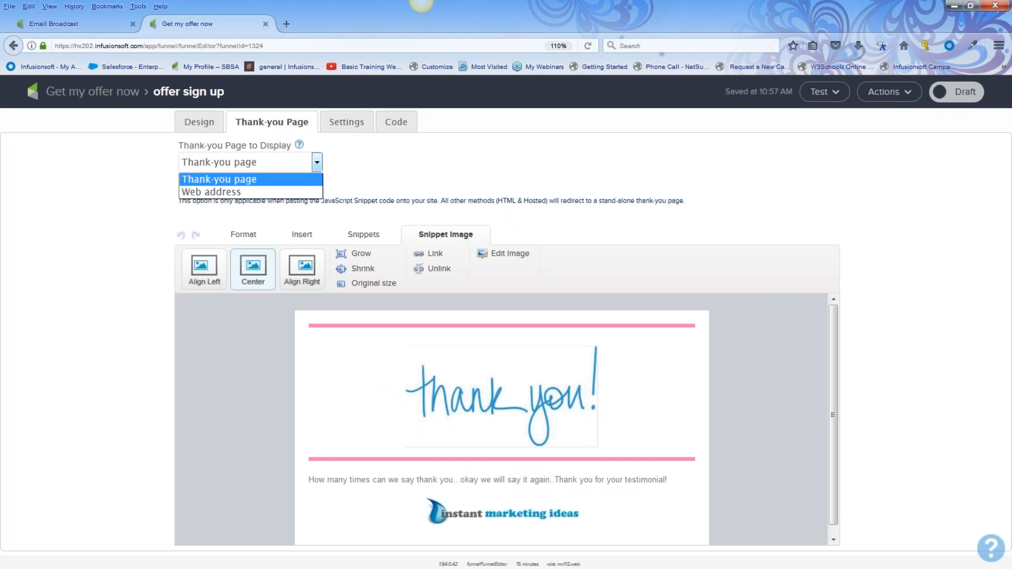
click(266, 193)
click(201, 247)
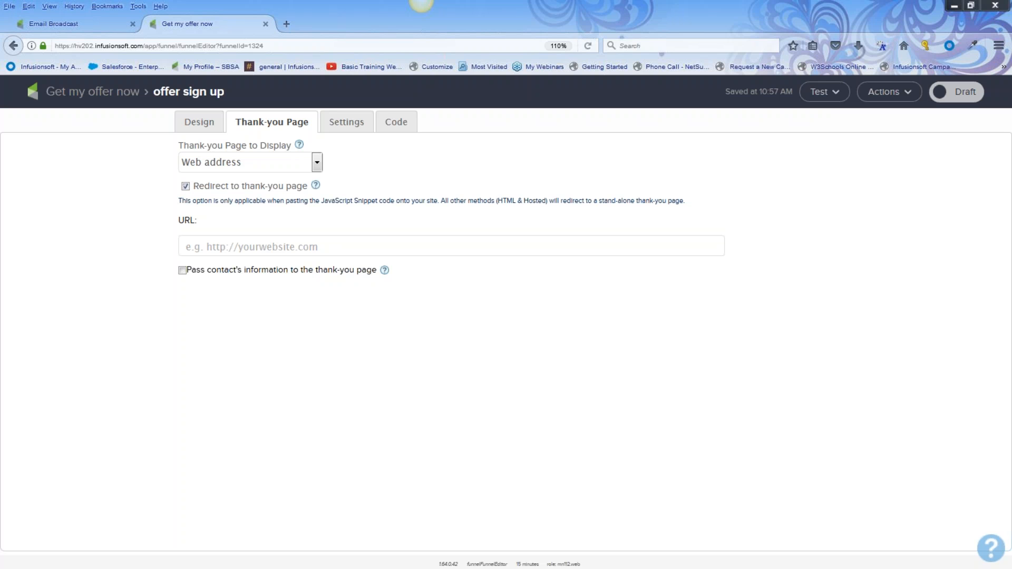
click(211, 129)
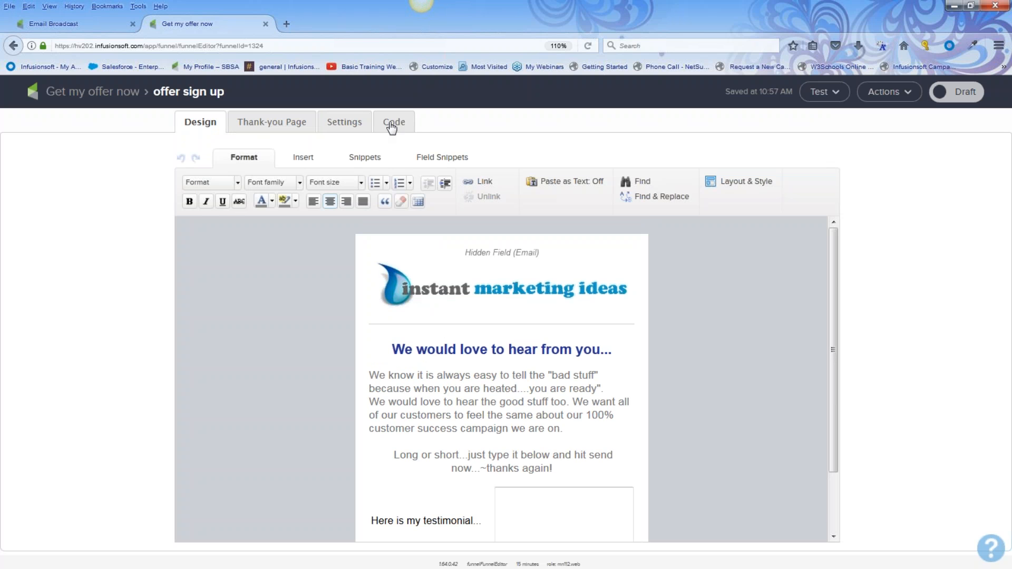
Copy the offer sign up form's hosted Pretty URL from its Code tab
click(391, 127)
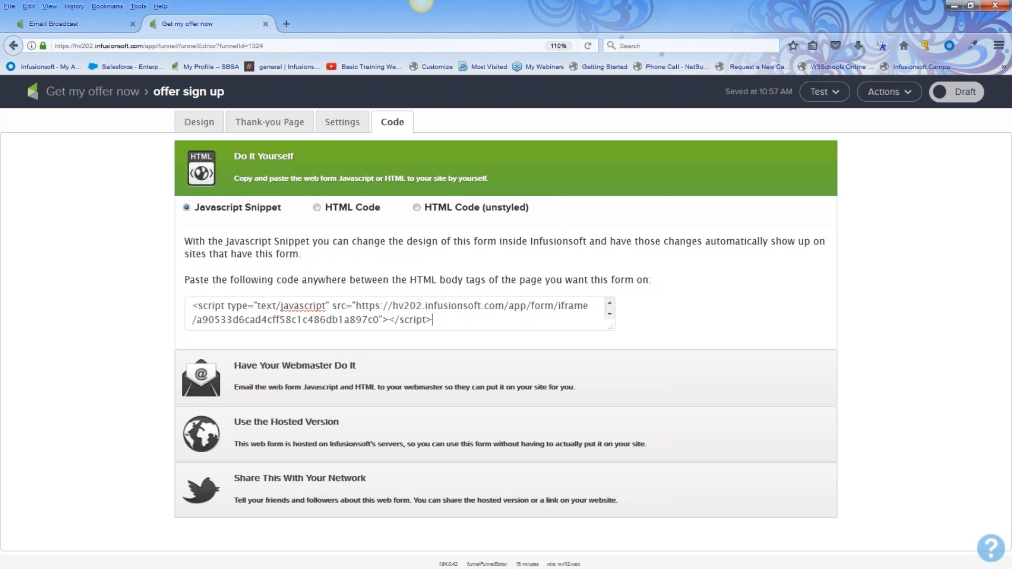
click(330, 423)
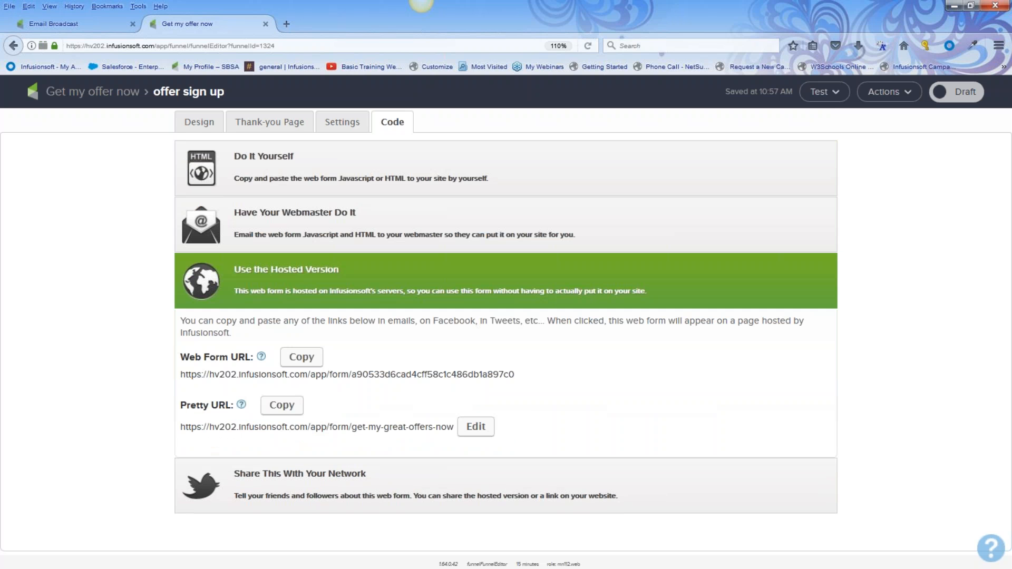
drag(181, 427, 448, 427)
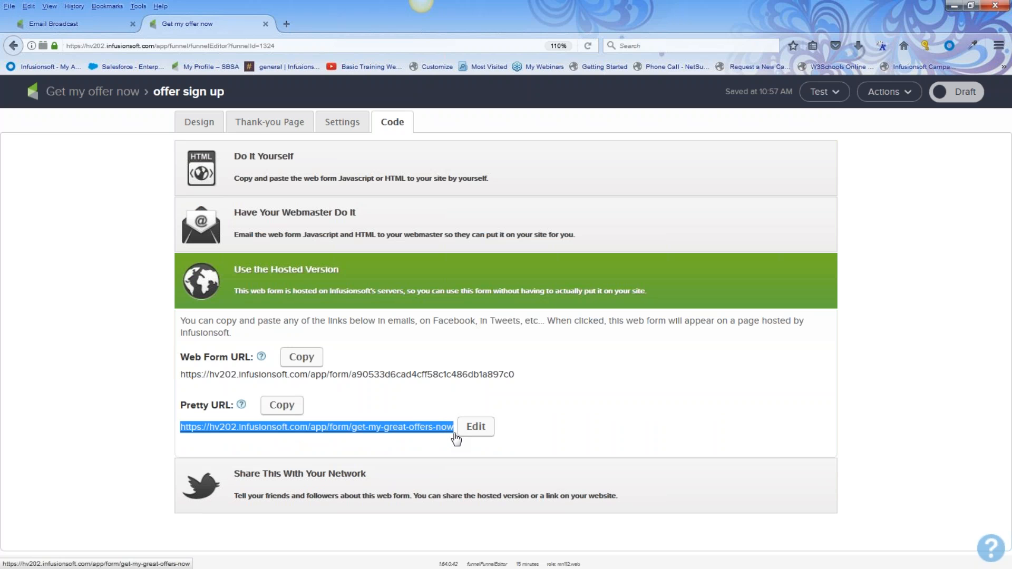
click(78, 24)
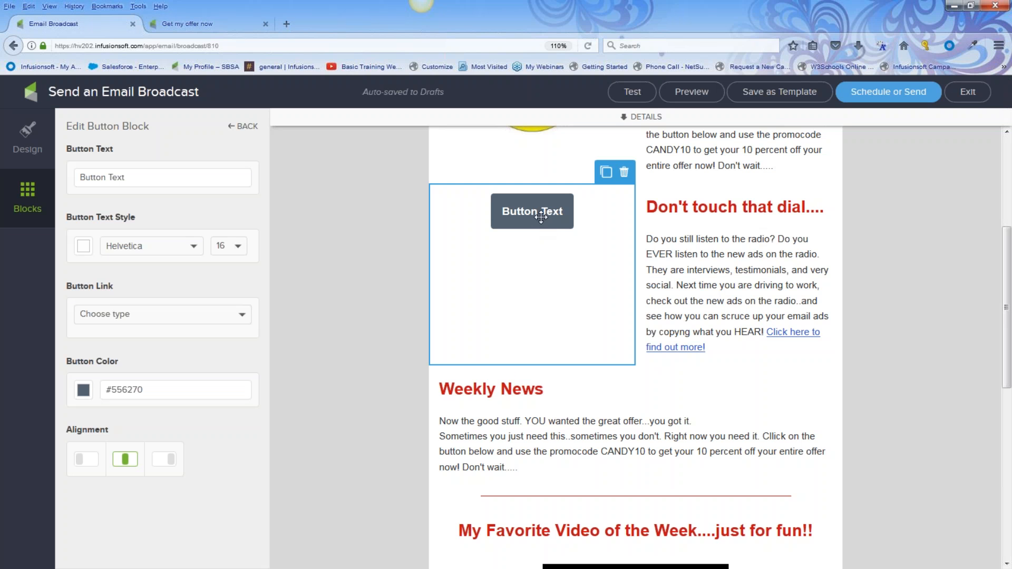
Link the button to the pasted hosted form URL and label it 'get my coupon now'
click(87, 314)
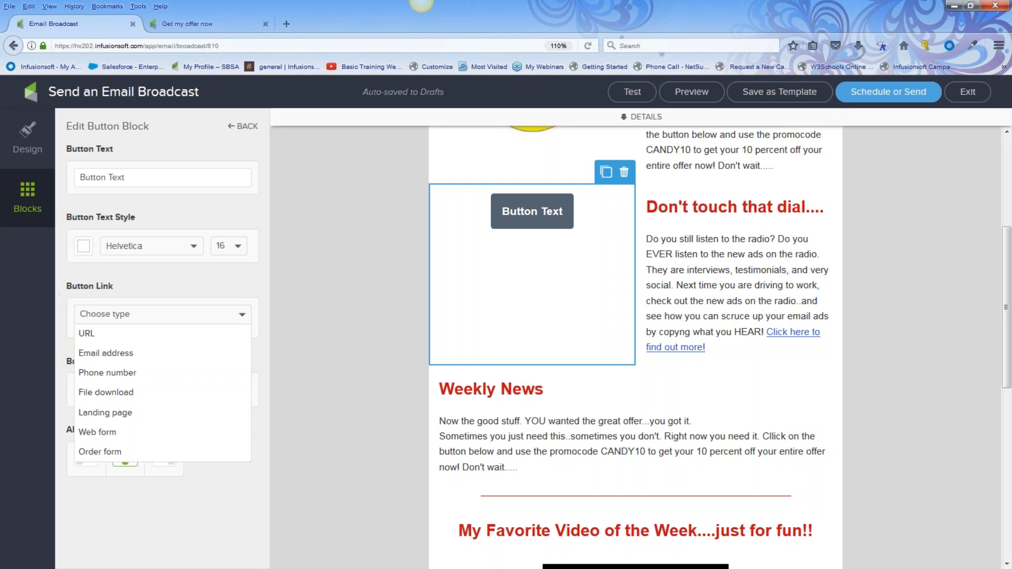
click(106, 334)
key(ctrl+v)
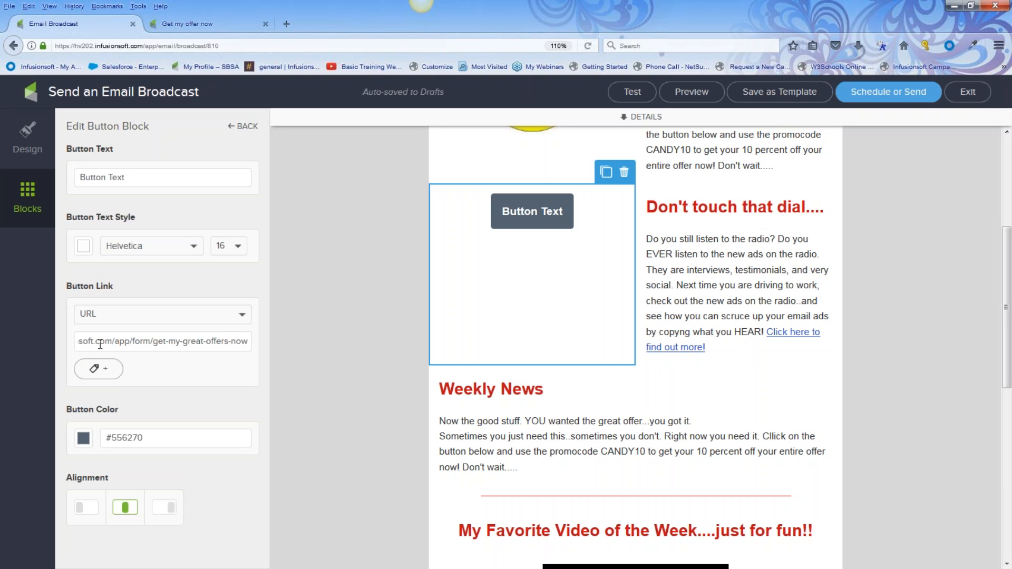
text(get my coupon now)
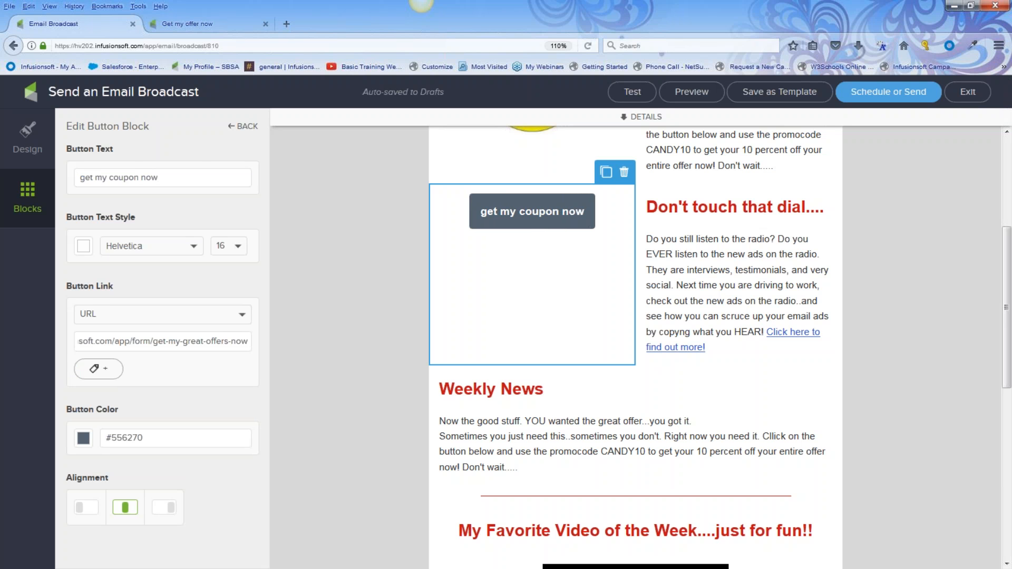
click(312, 299)
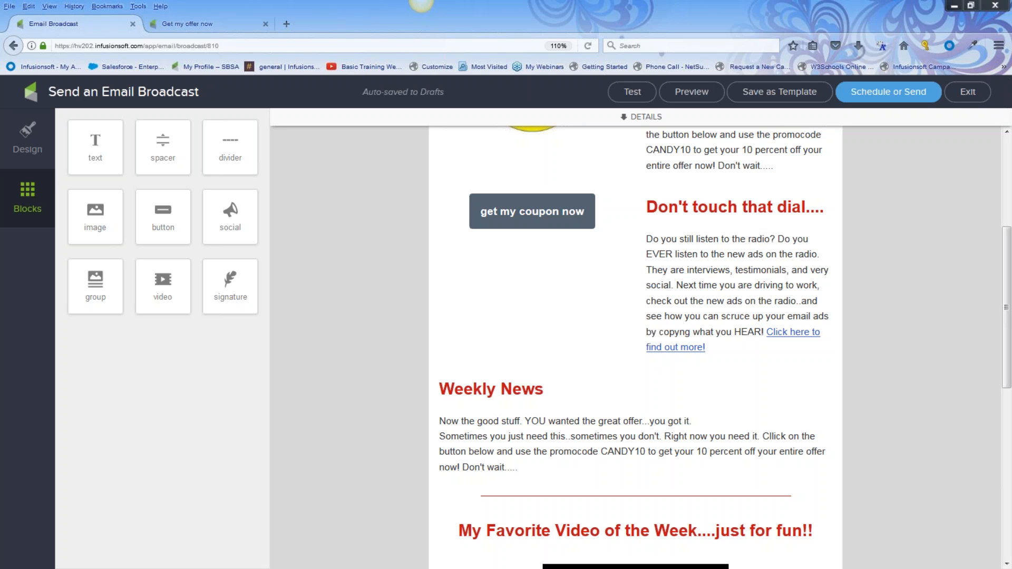
Return to the 'Get my offer now' tab and show the offer sign up form's Design view
click(186, 22)
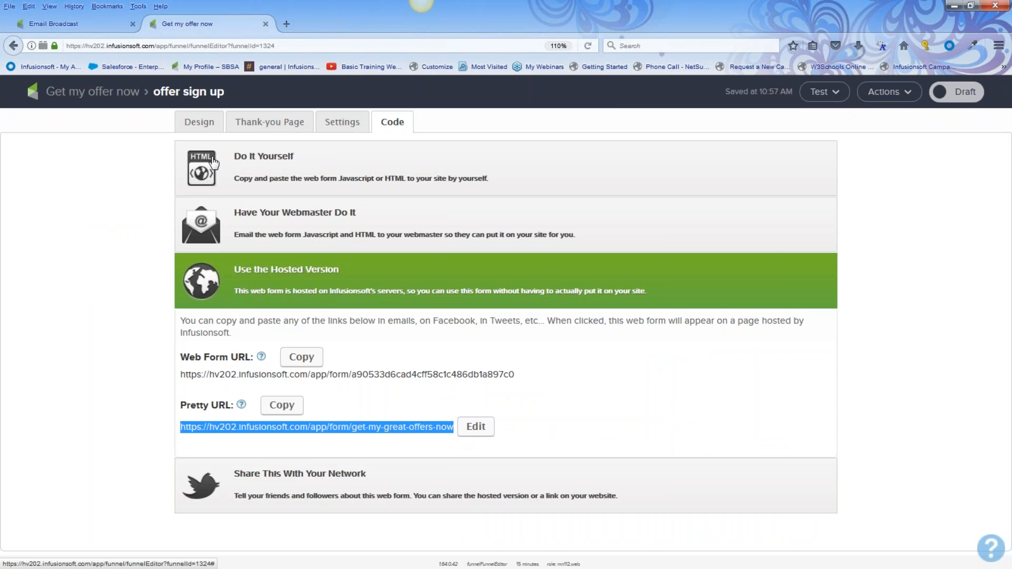
click(202, 127)
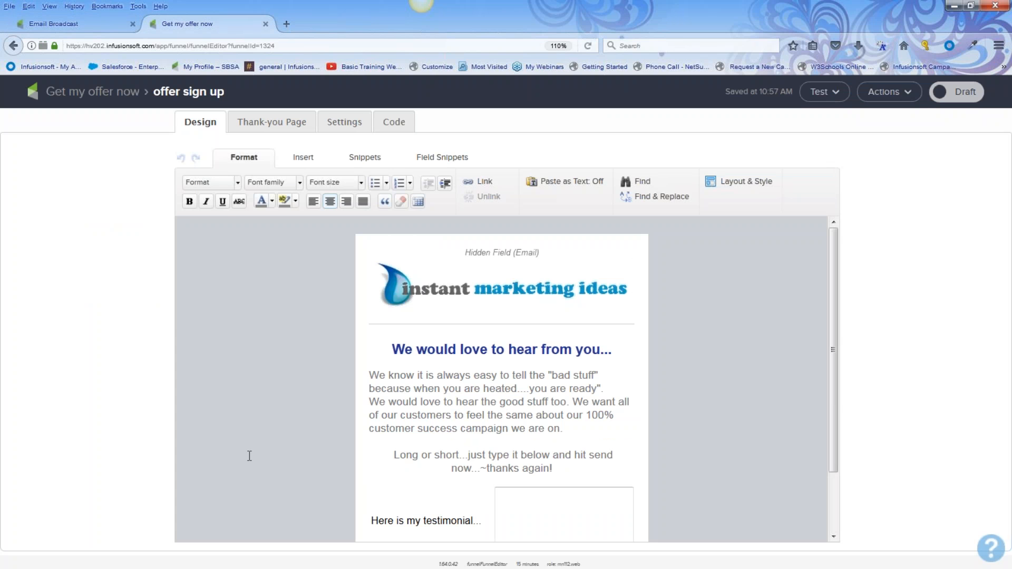
scroll(633, 400, down, 2)
scroll(627, 407, up, 2)
Open the Basic Training Webinars YouTube channel and follow its 'Marketing Ideas?' banner link
click(357, 70)
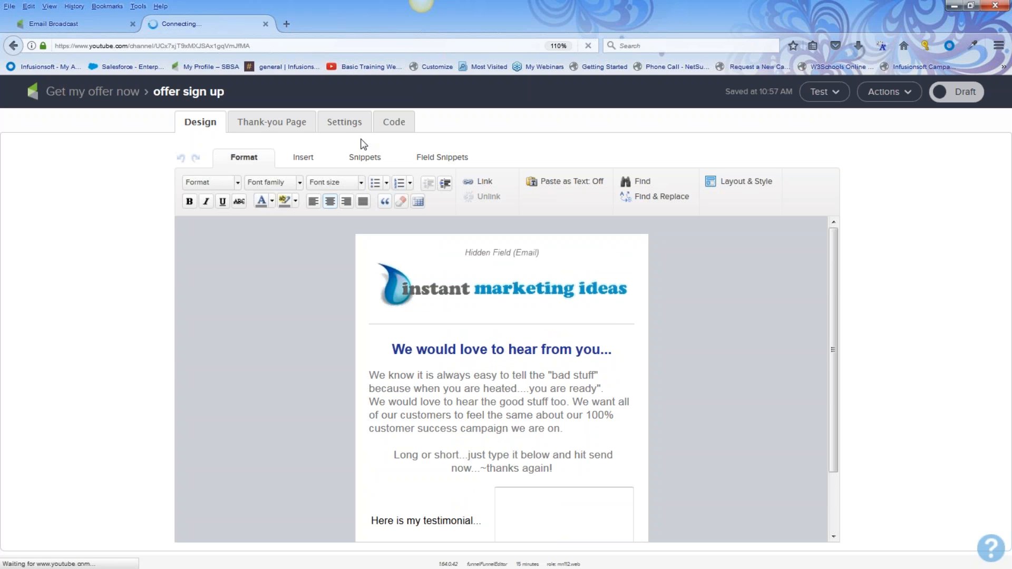
scroll(279, 227, down, 10)
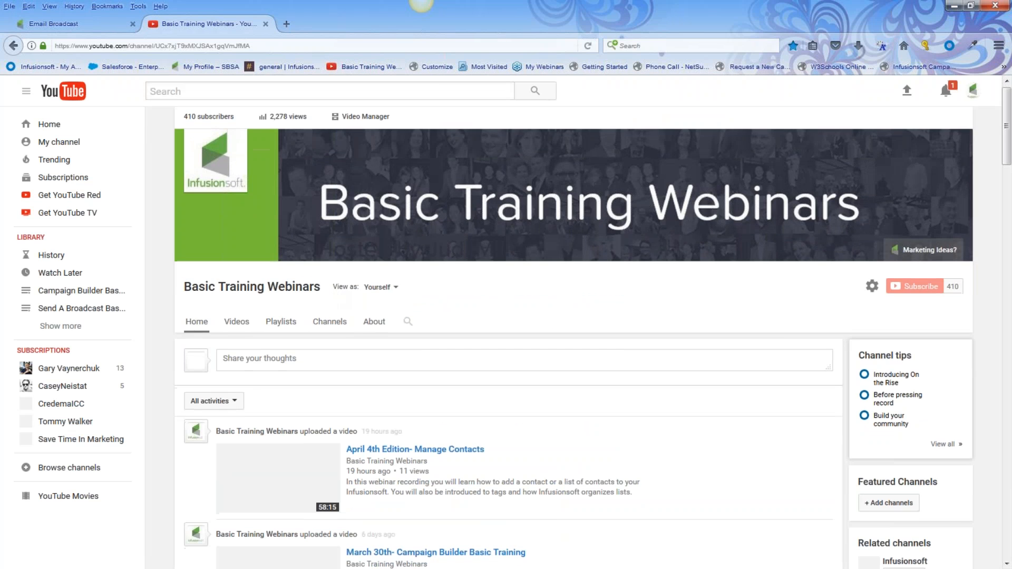
scroll(501, 422, down, 5)
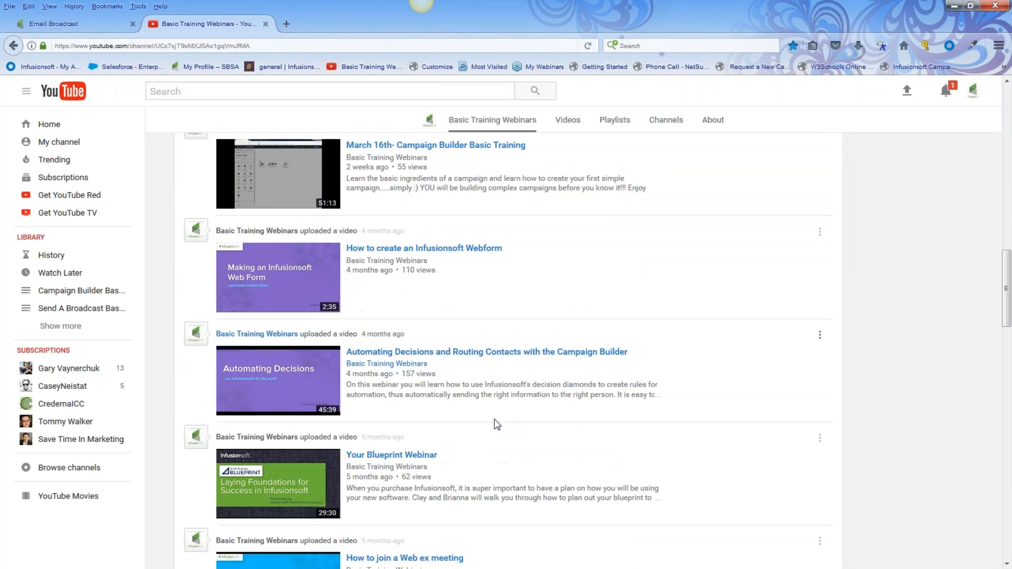
scroll(467, 403, down, 4)
scroll(501, 319, down, 3)
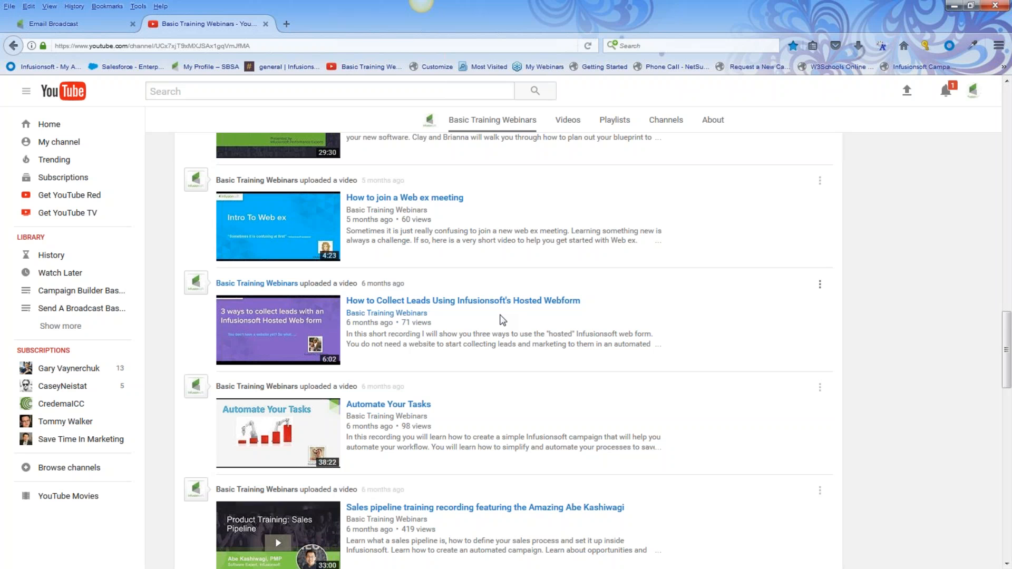
scroll(502, 320, down, 3)
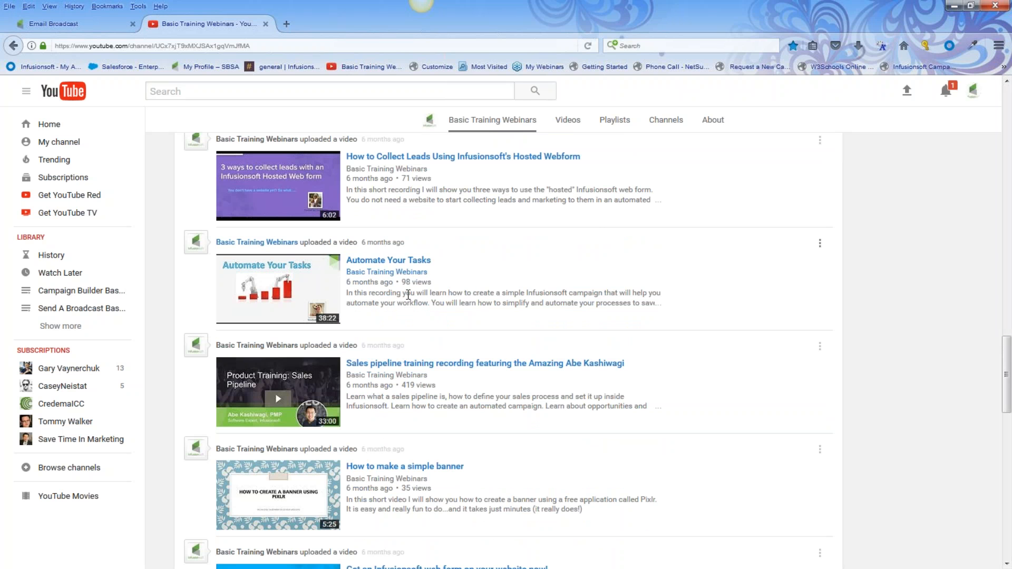
scroll(408, 295, down, 4)
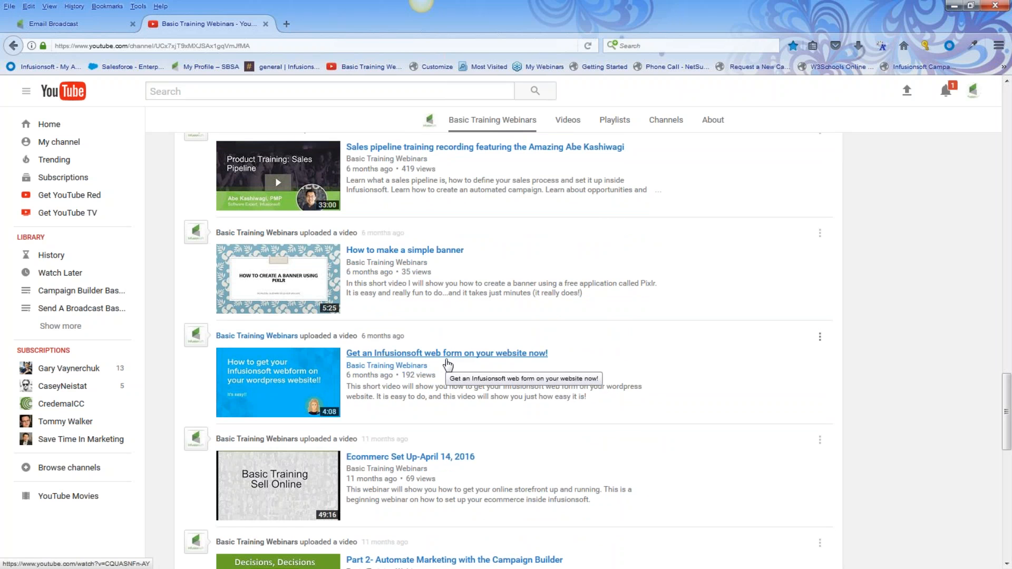
scroll(447, 364, up, 20)
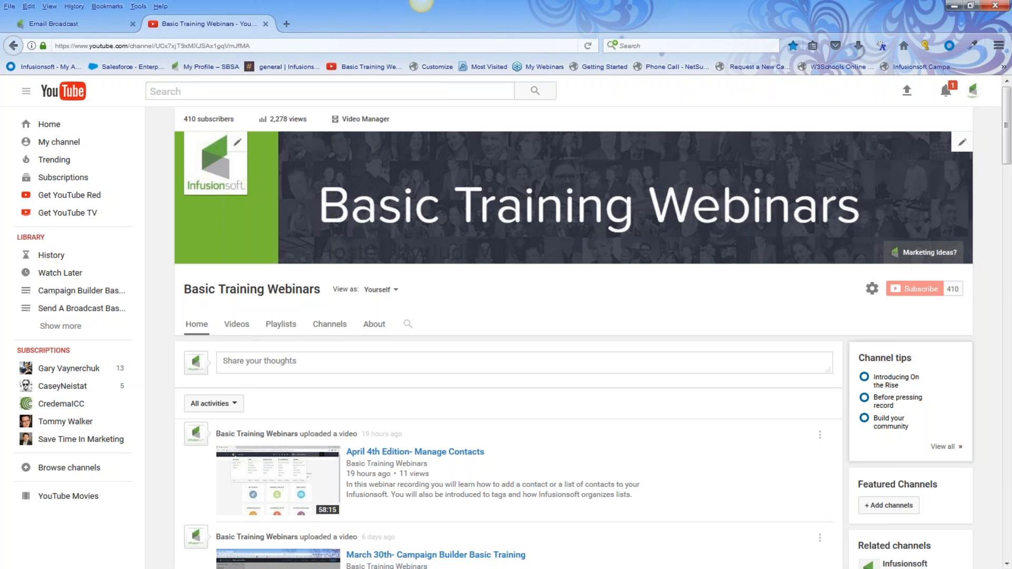
click(922, 255)
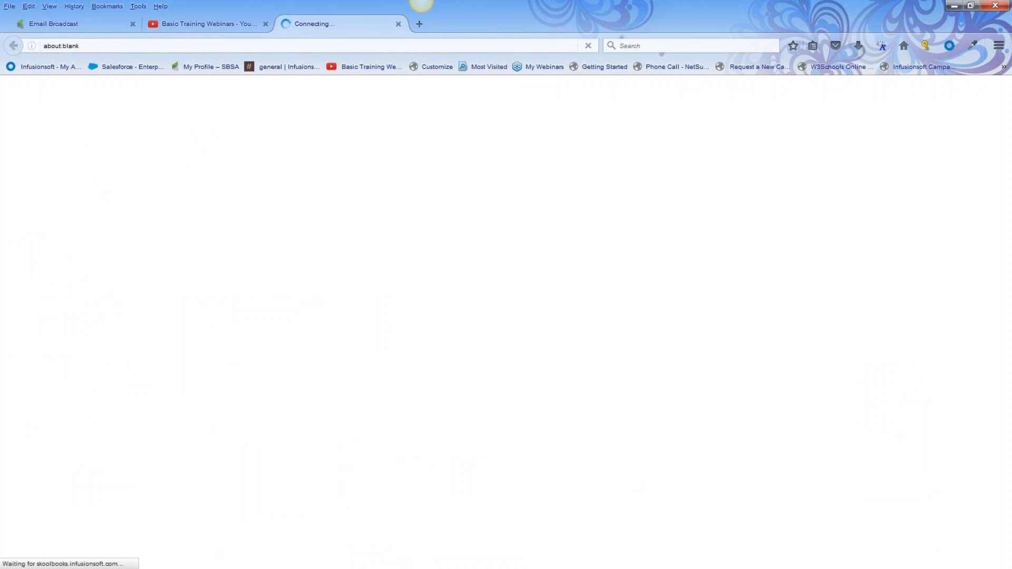